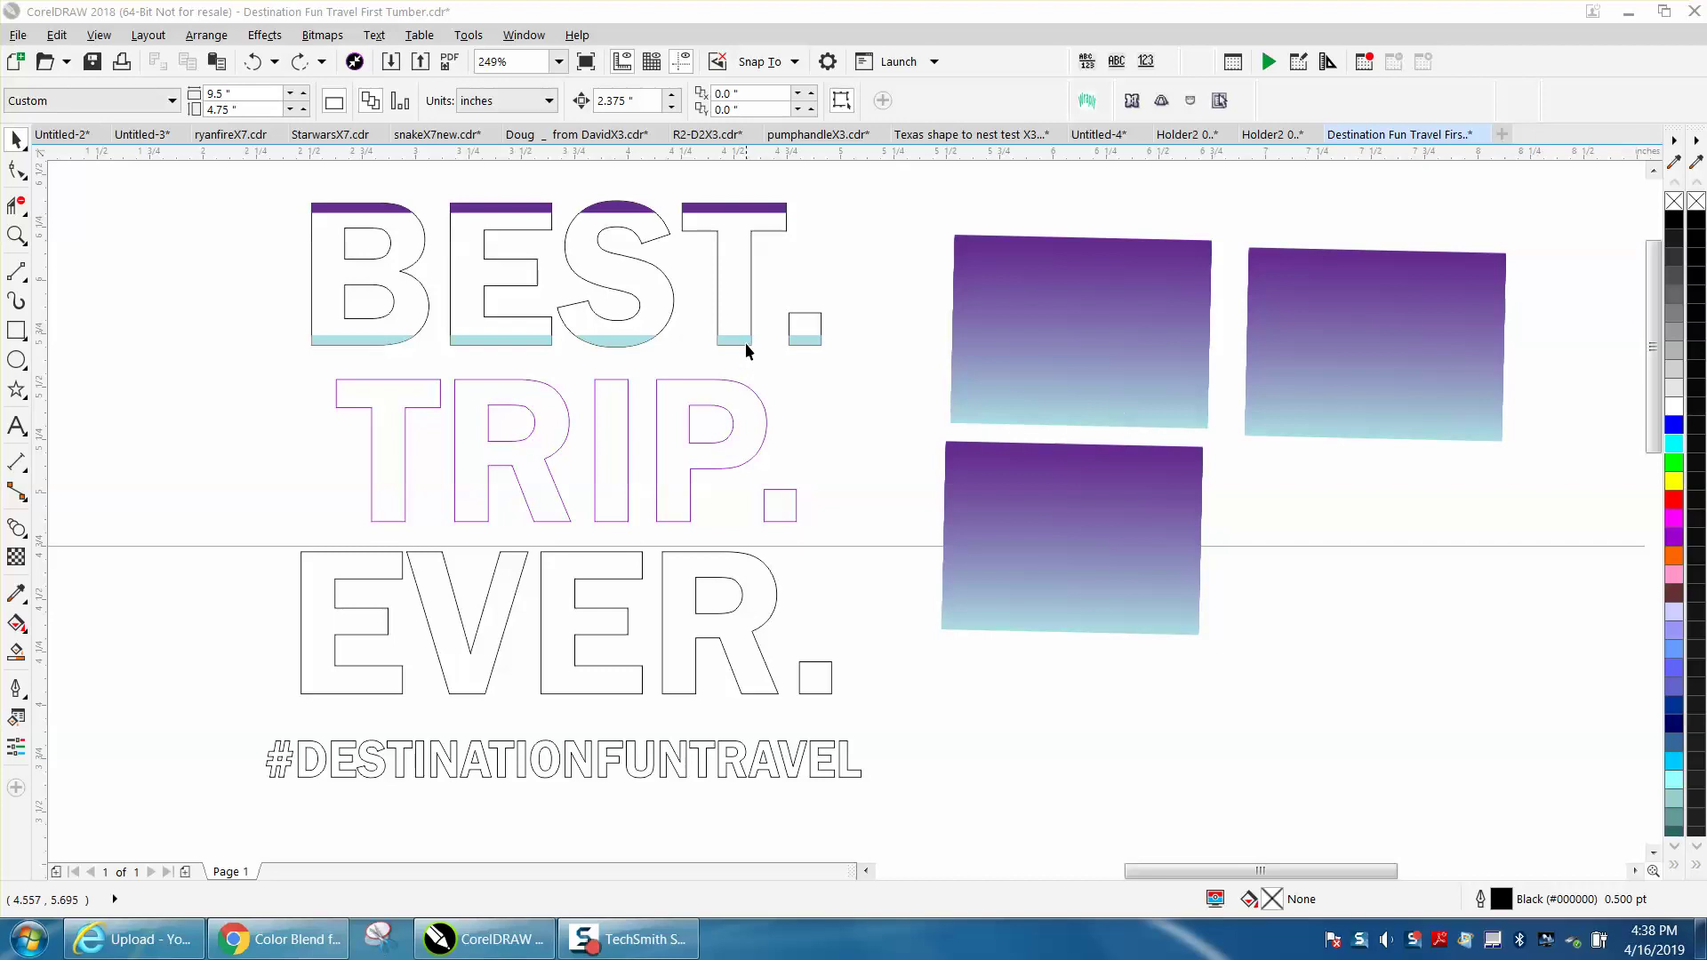
Step: Inspect the fill colours of the purple and light-blue strips on the T of BEST and the upper-left gradient rectangle
{"action": "left_click", "coordinate": [741, 219]}
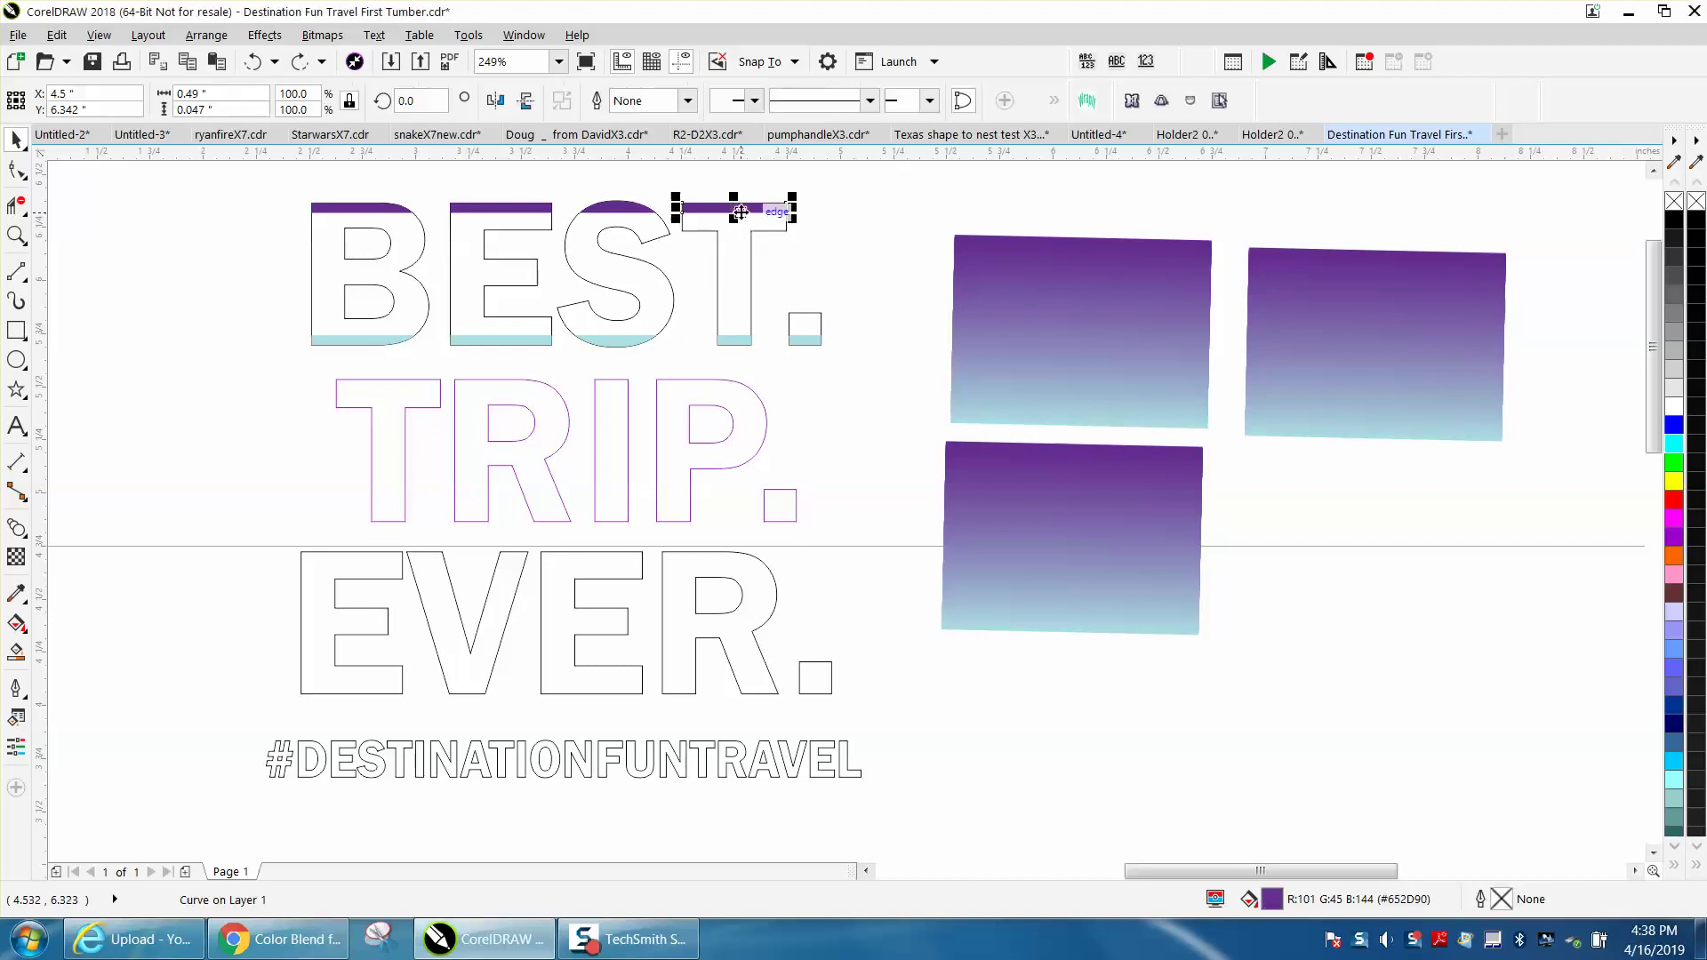
{"action": "left_click", "coordinate": [742, 340]}
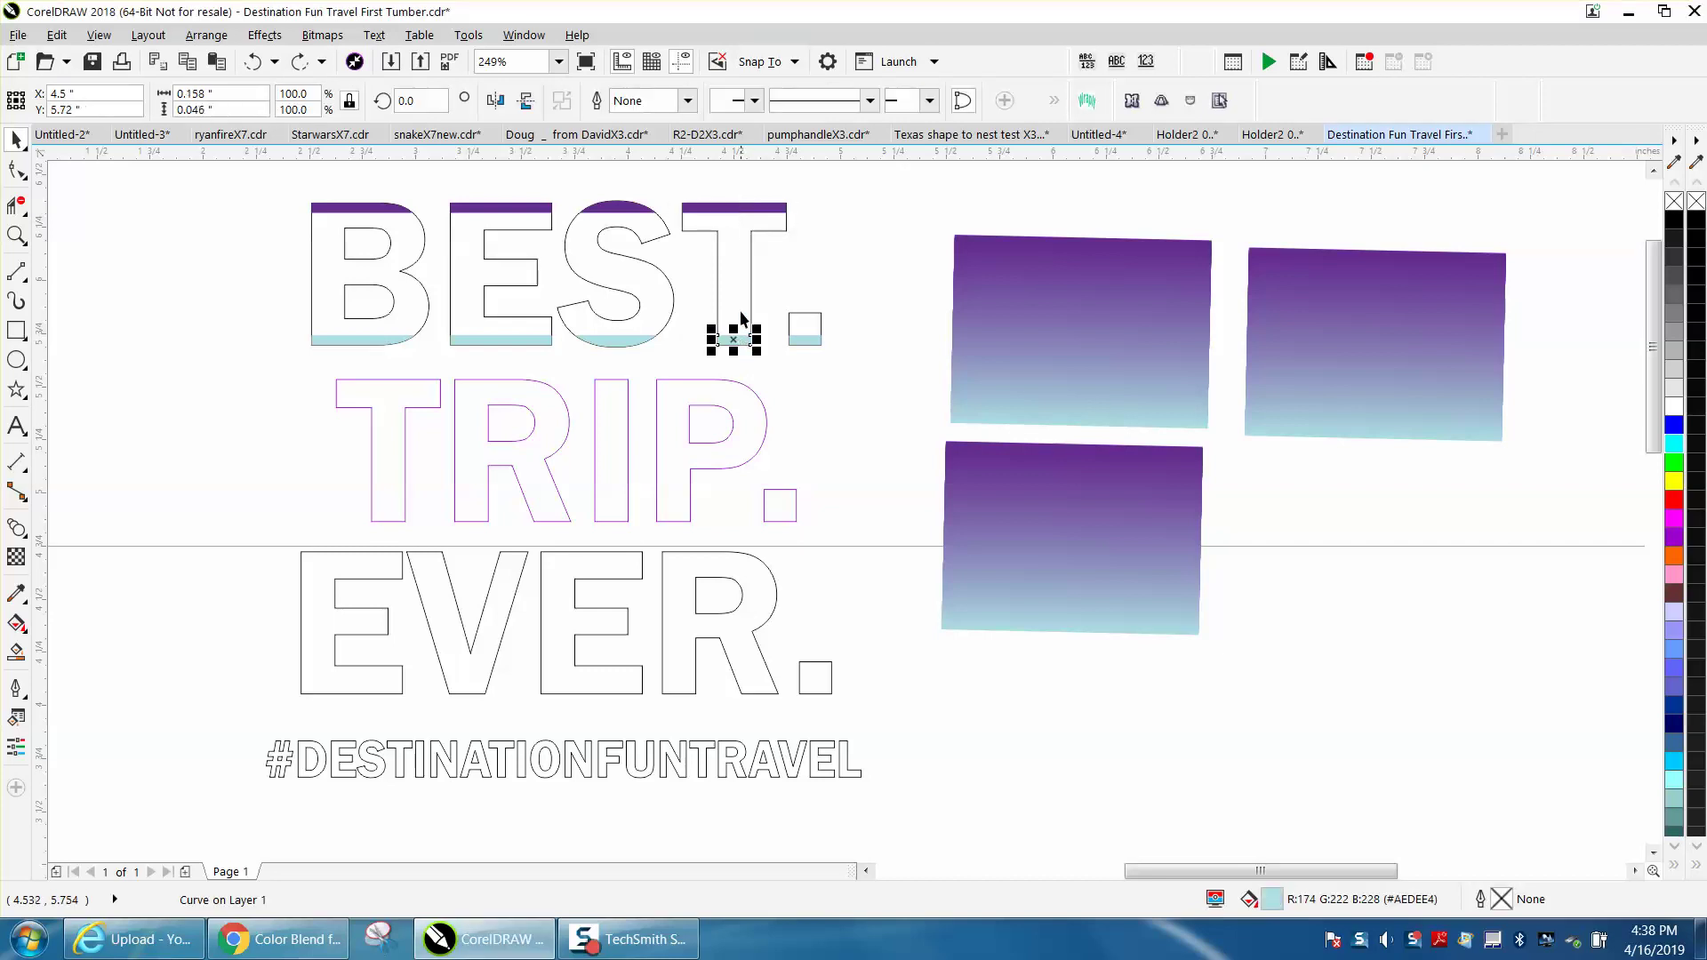
{"action": "left_click", "coordinate": [742, 212]}
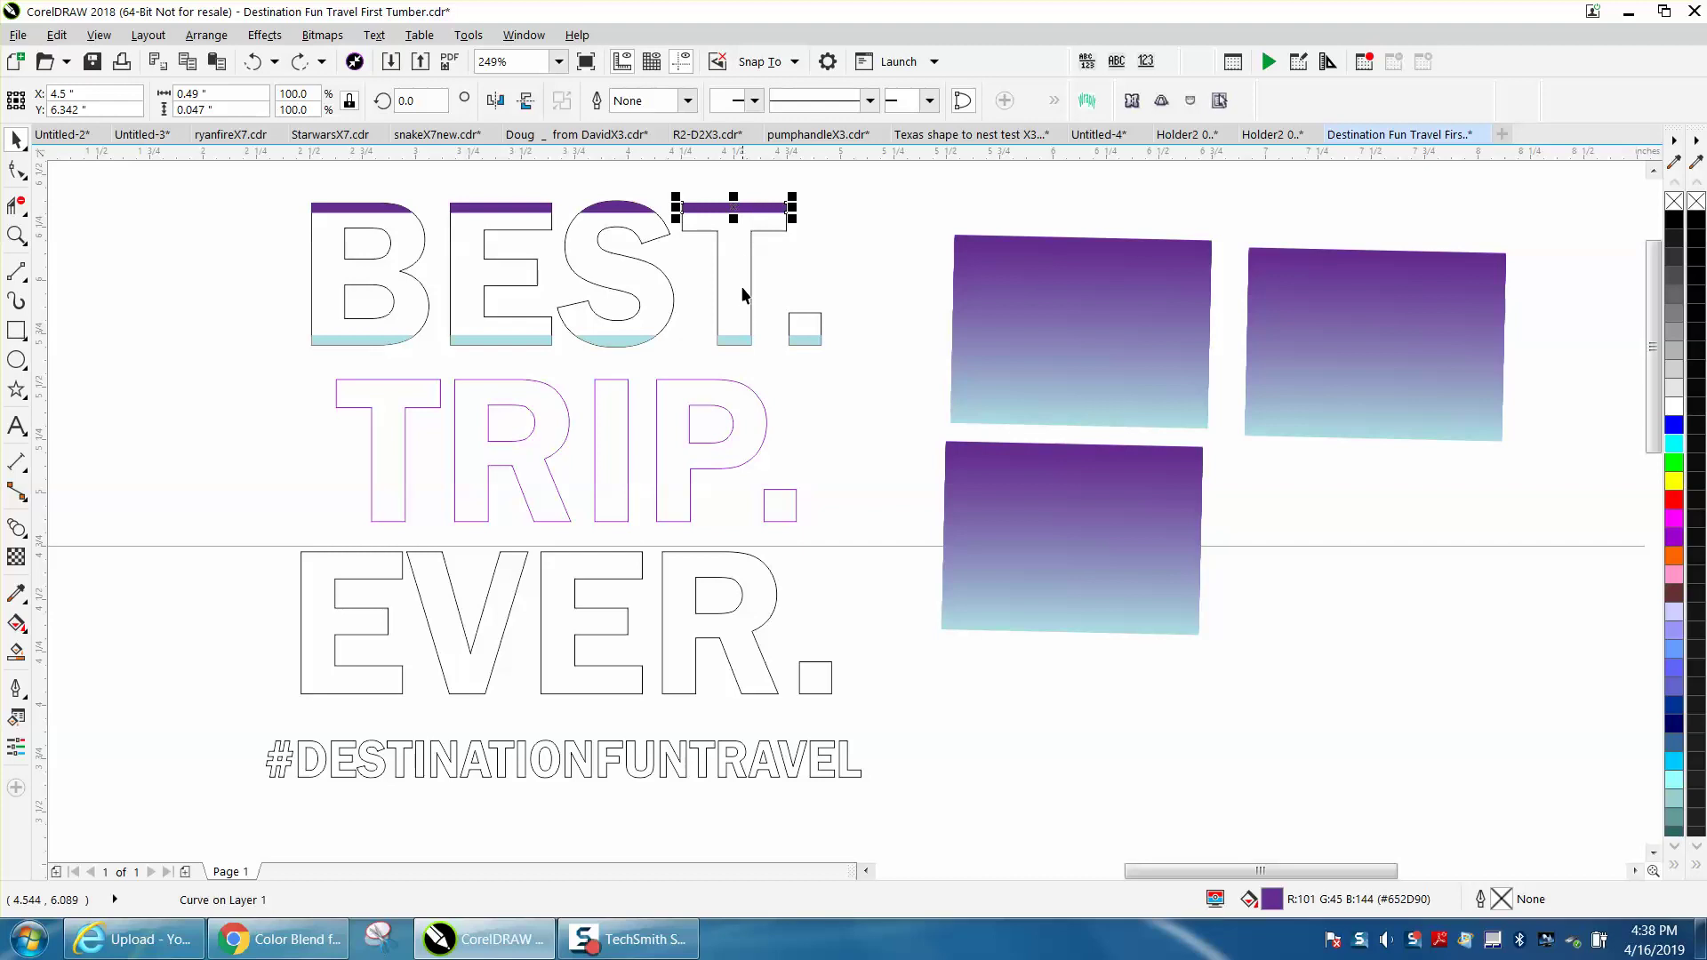
{"action": "left_click", "coordinate": [744, 342]}
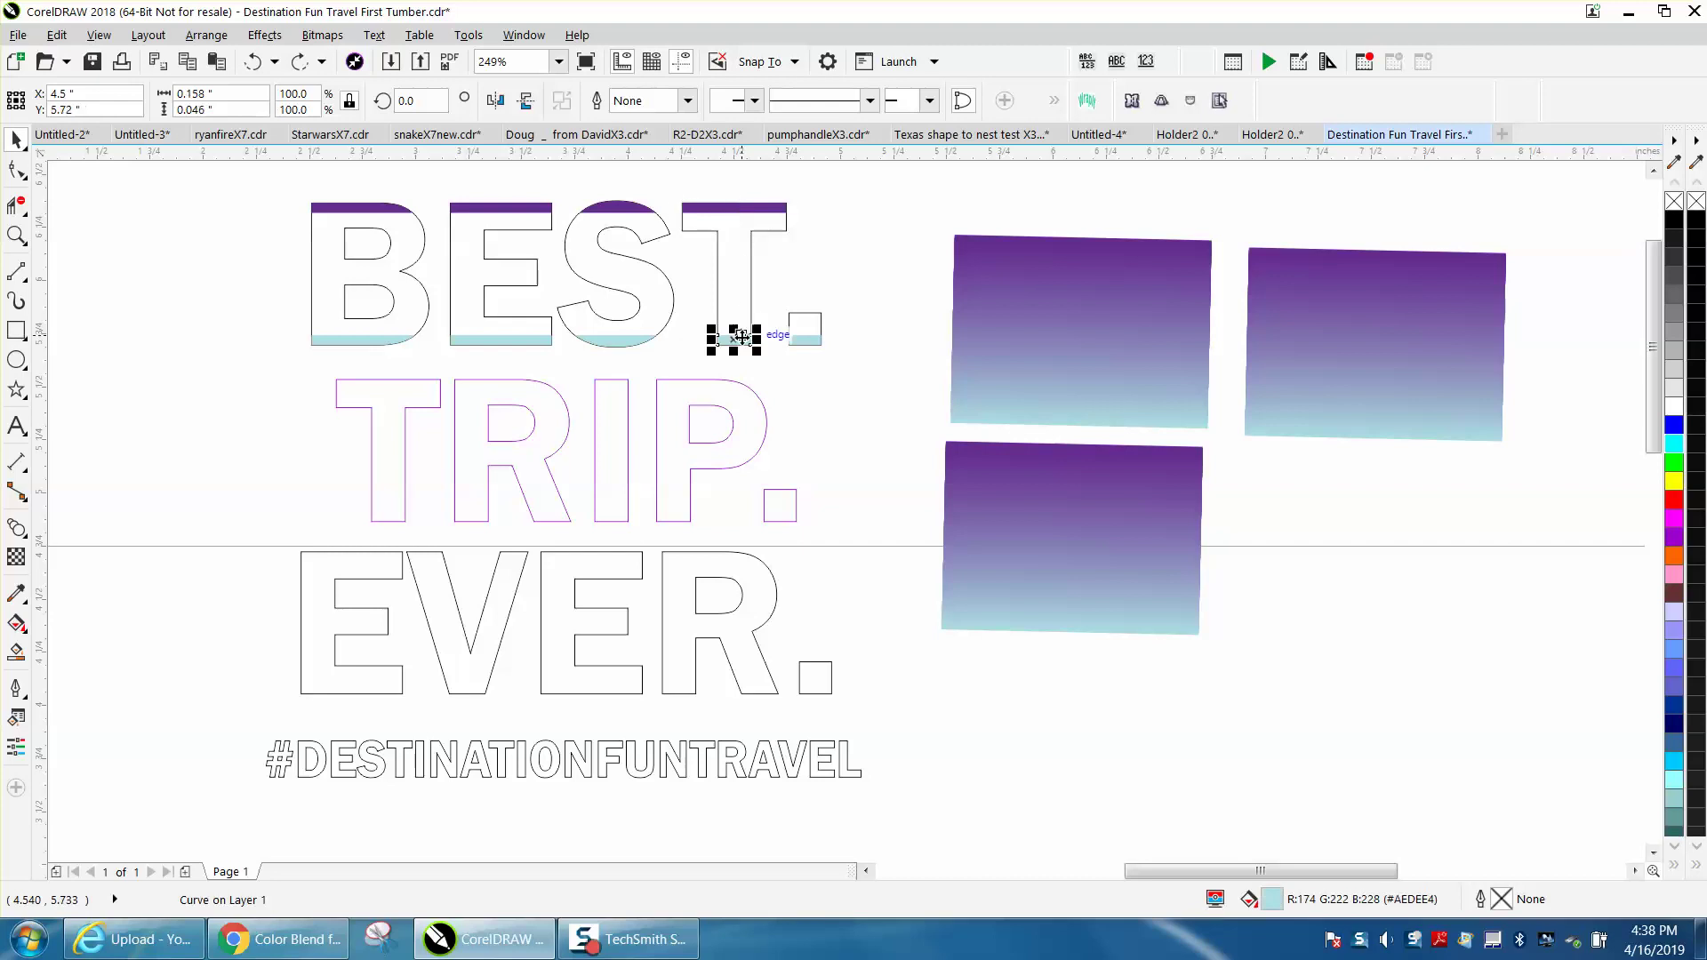
{"action": "left_click", "coordinate": [733, 212]}
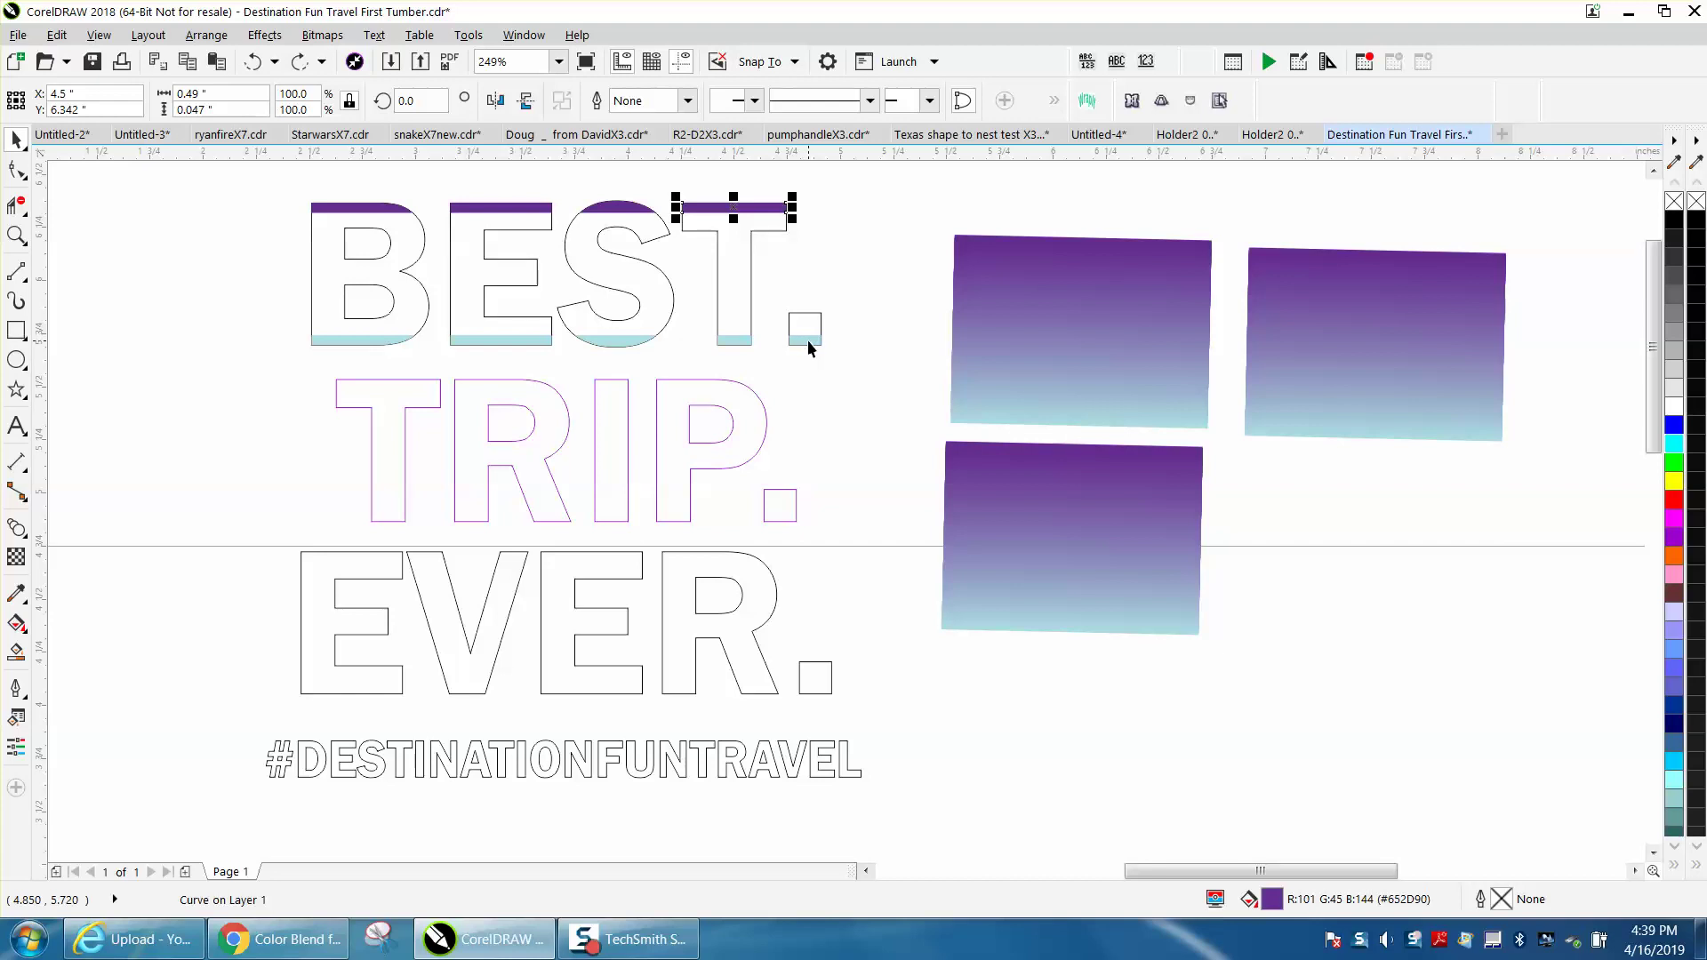
{"action": "left_click", "coordinate": [1057, 344]}
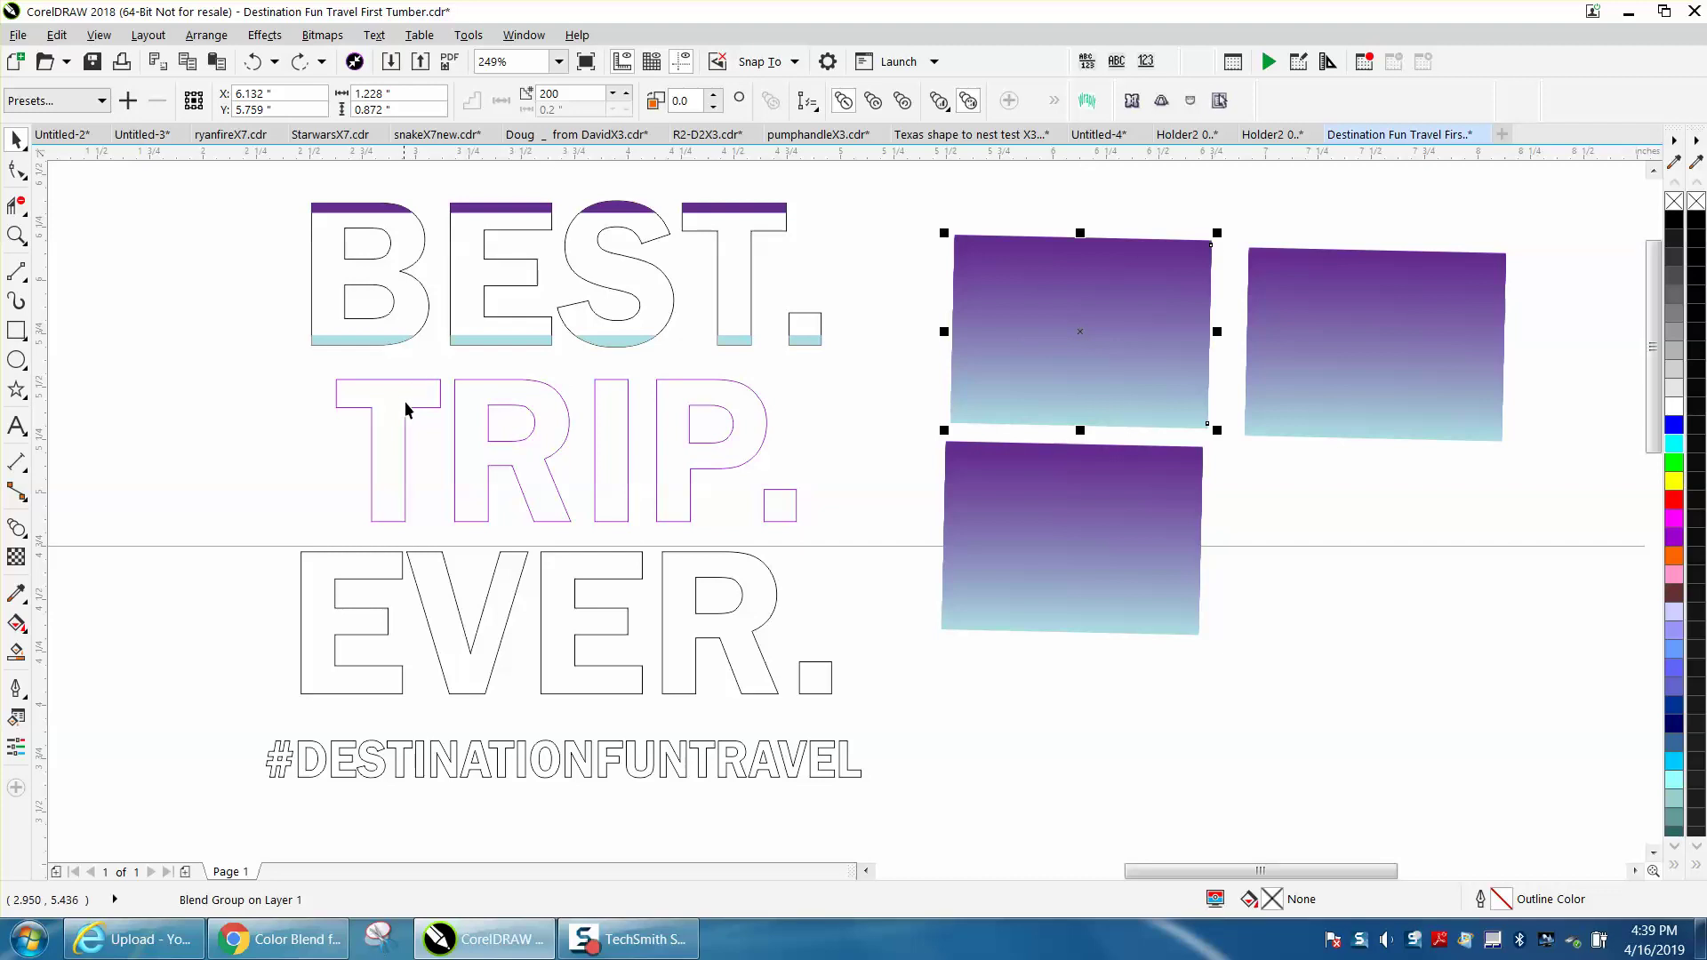
Step: Break the EVER. text apart into individual letters and select its first E
{"action": "left_click", "coordinate": [401, 562]}
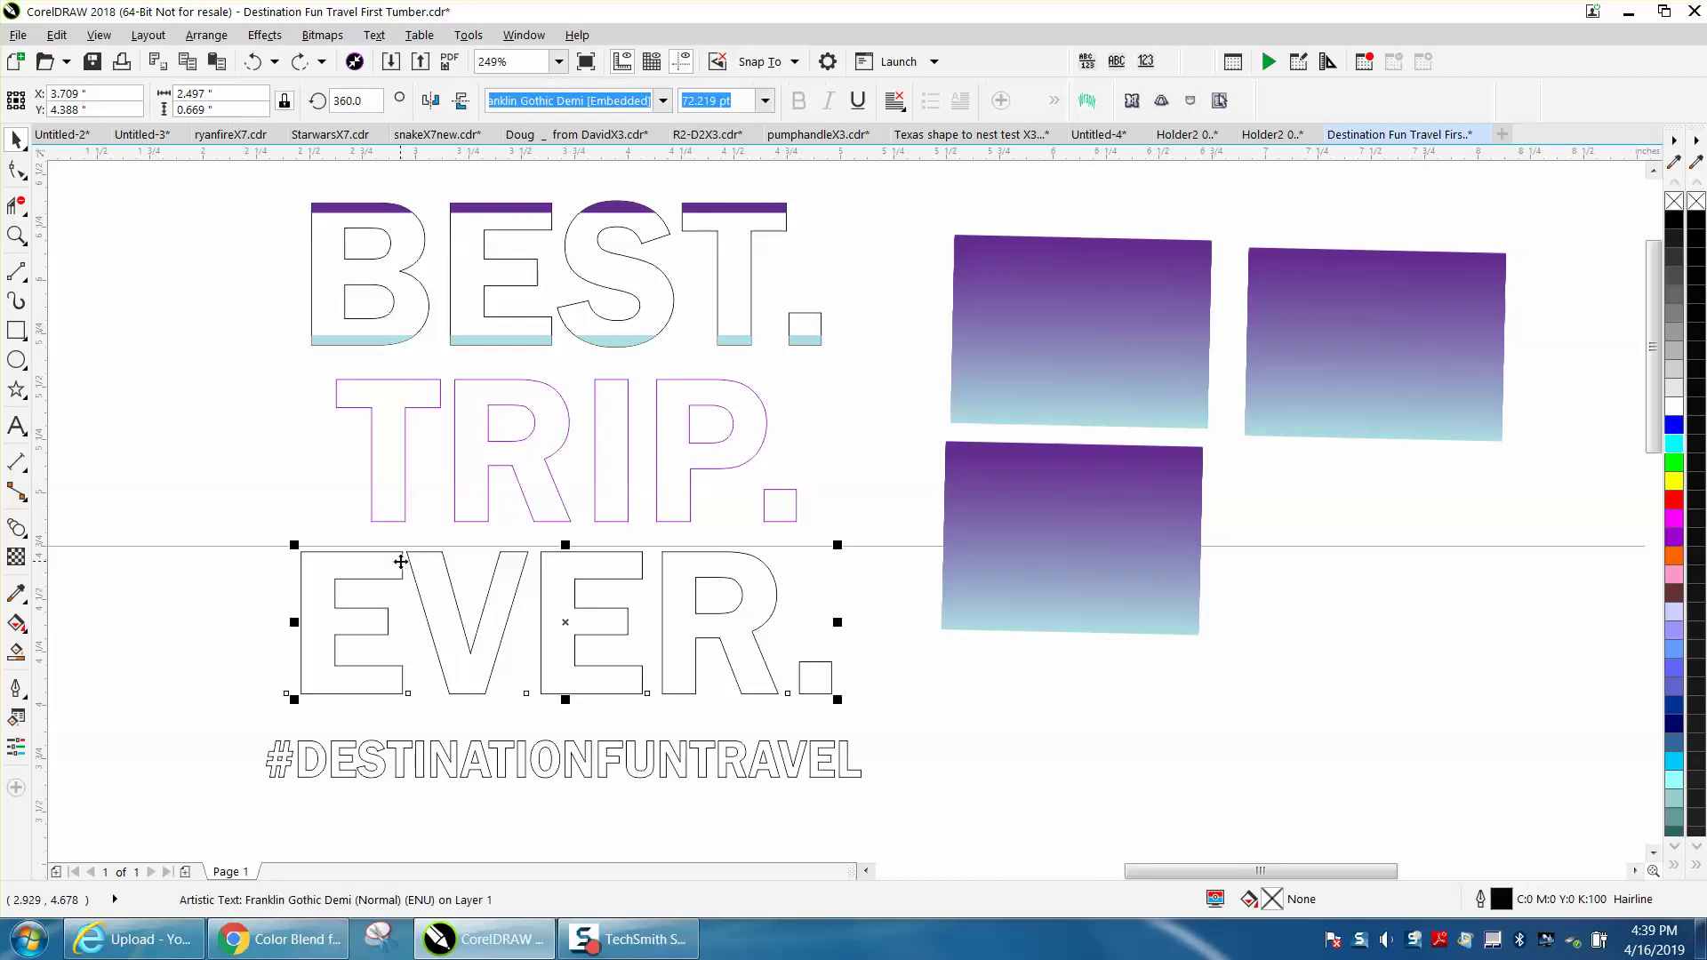
{"action": "left_click", "coordinate": [404, 471]}
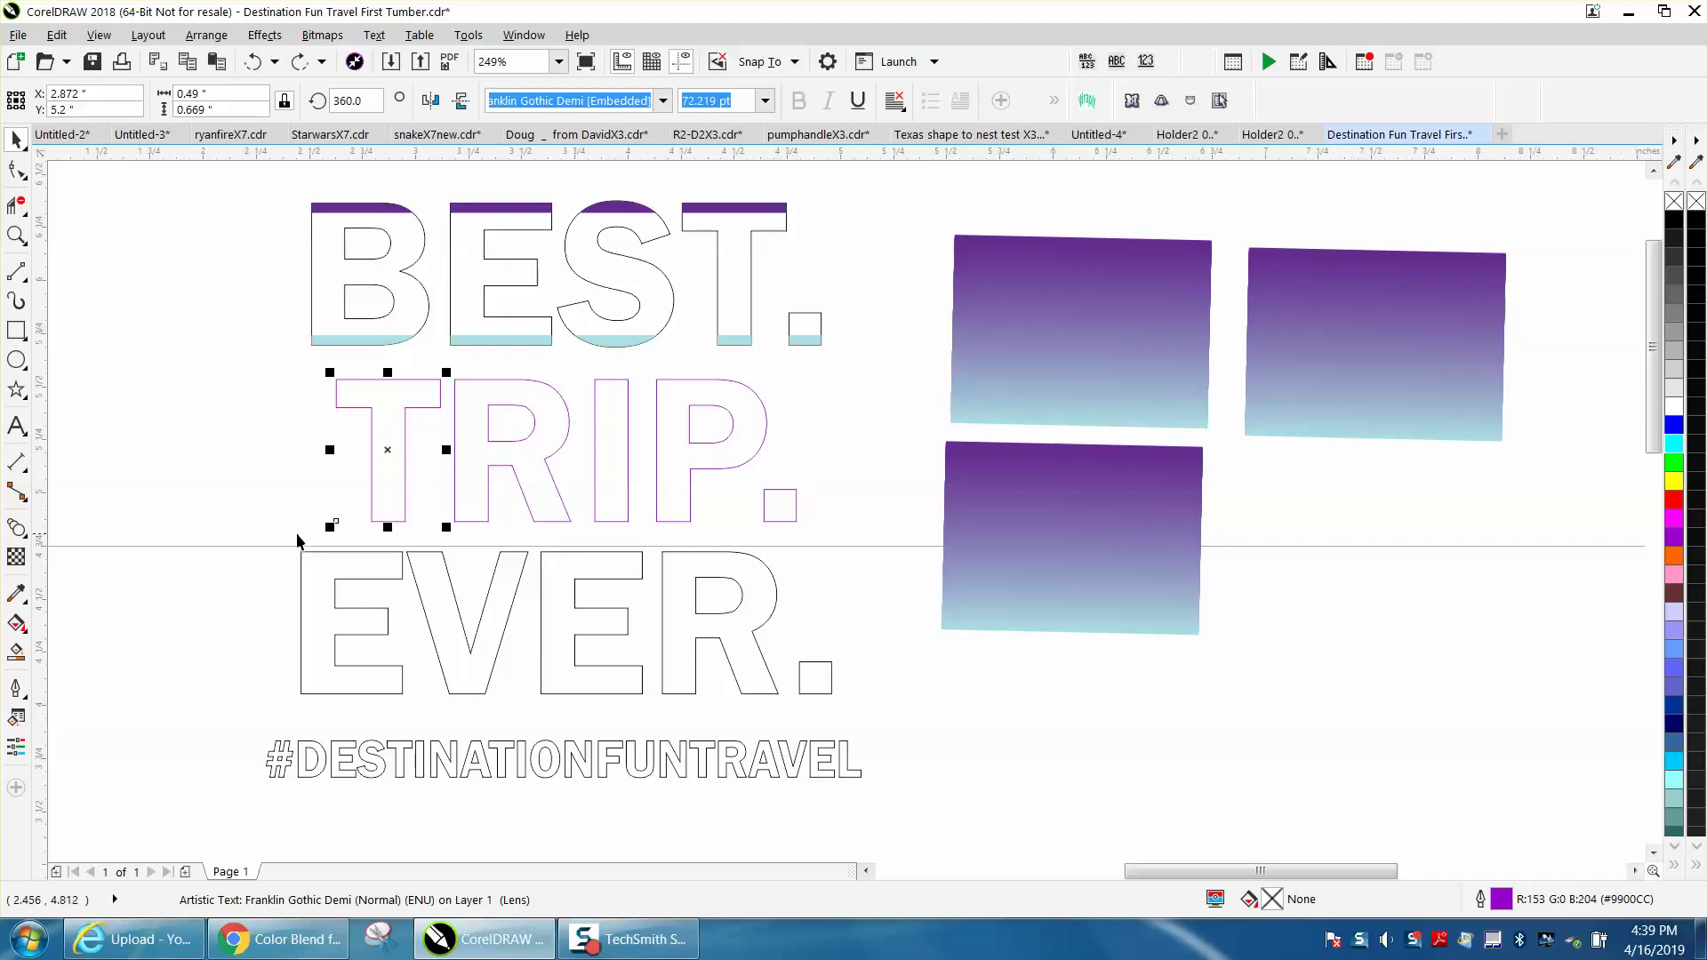
{"action": "left_click", "coordinate": [310, 552]}
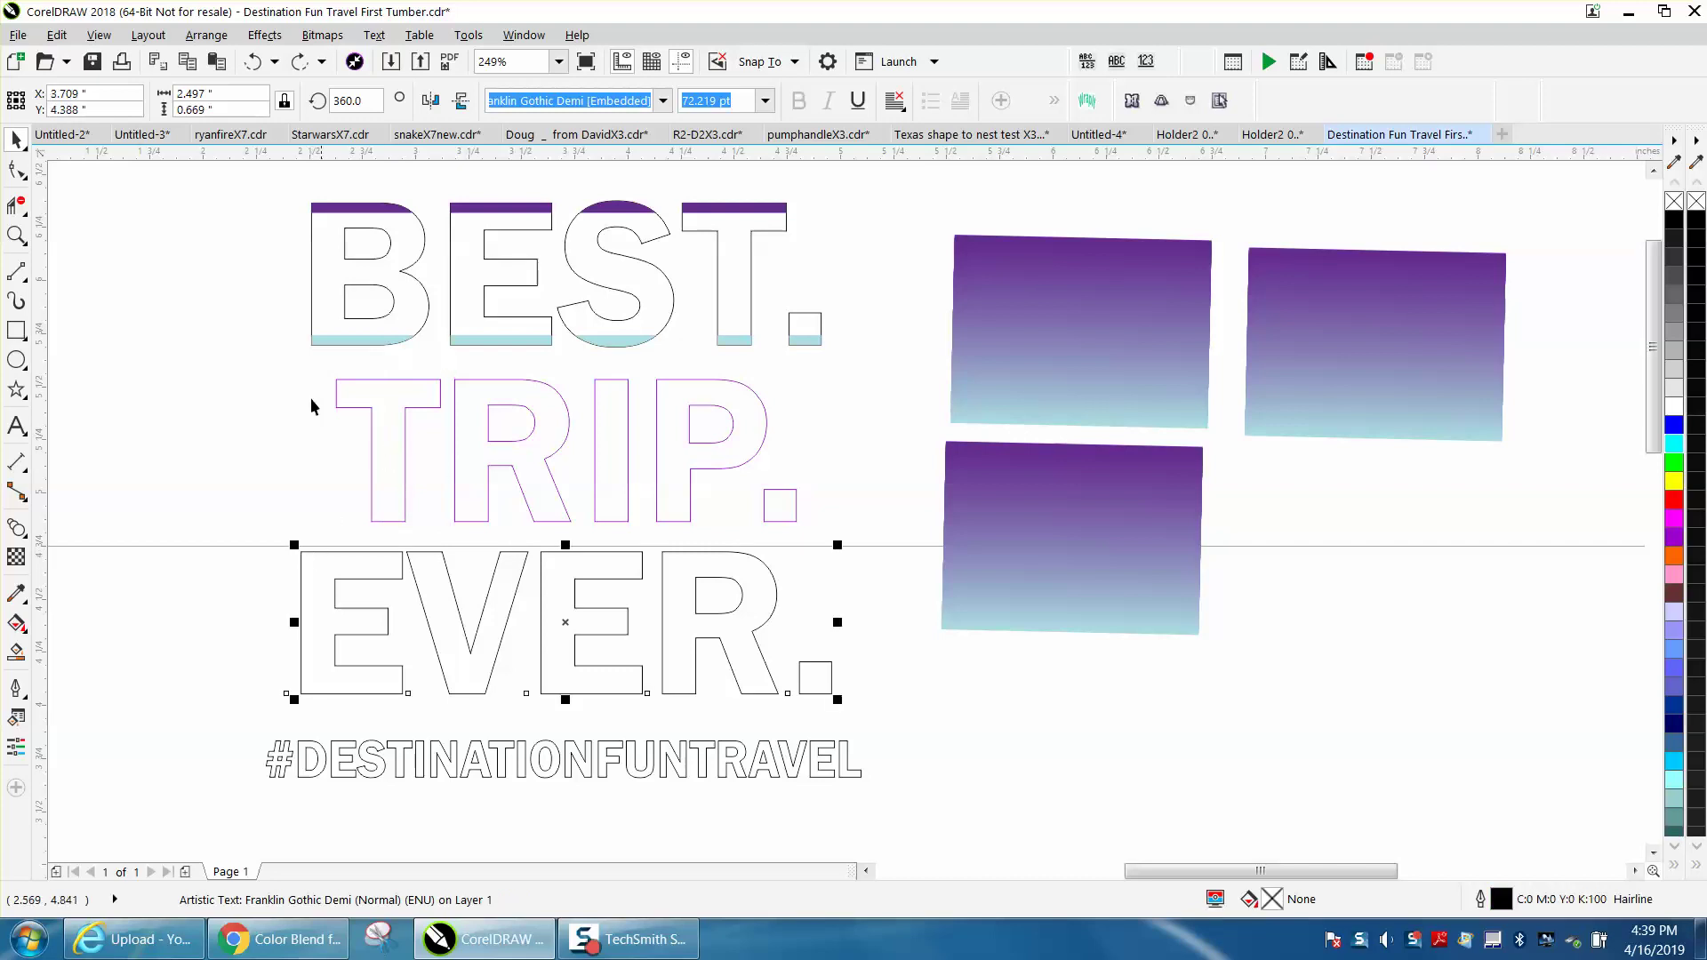
{"action": "left_click", "coordinate": [217, 37]}
{"action": "key", "text": "Escape"}
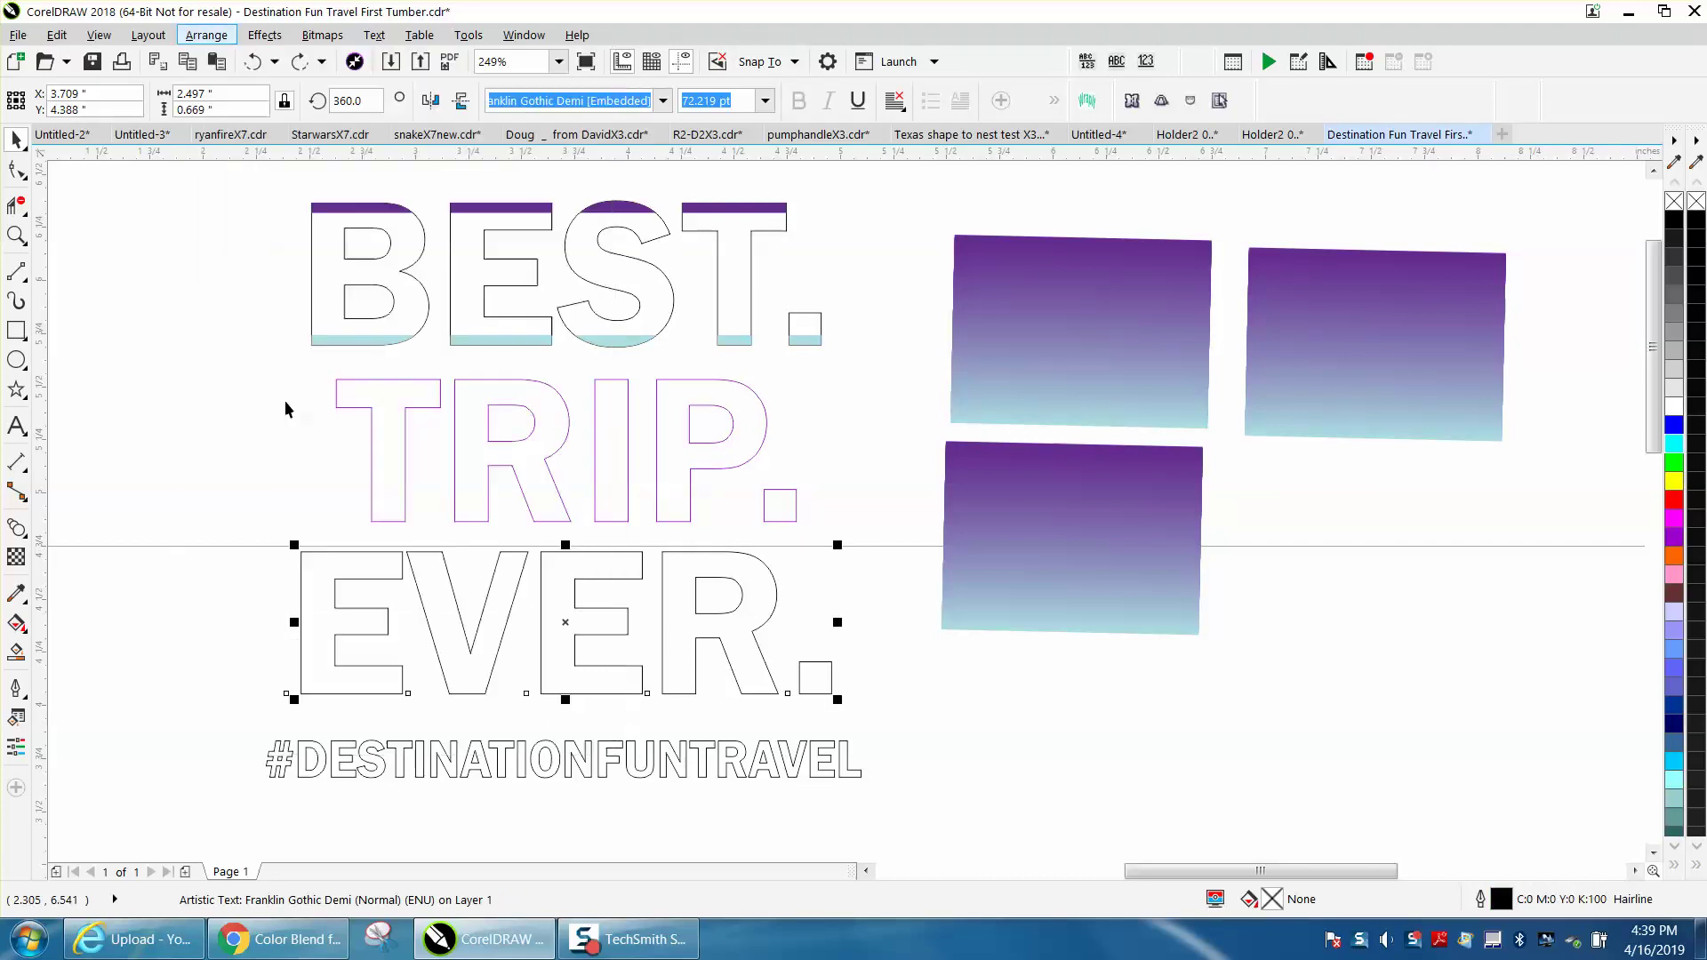
{"action": "left_click", "coordinate": [352, 553]}
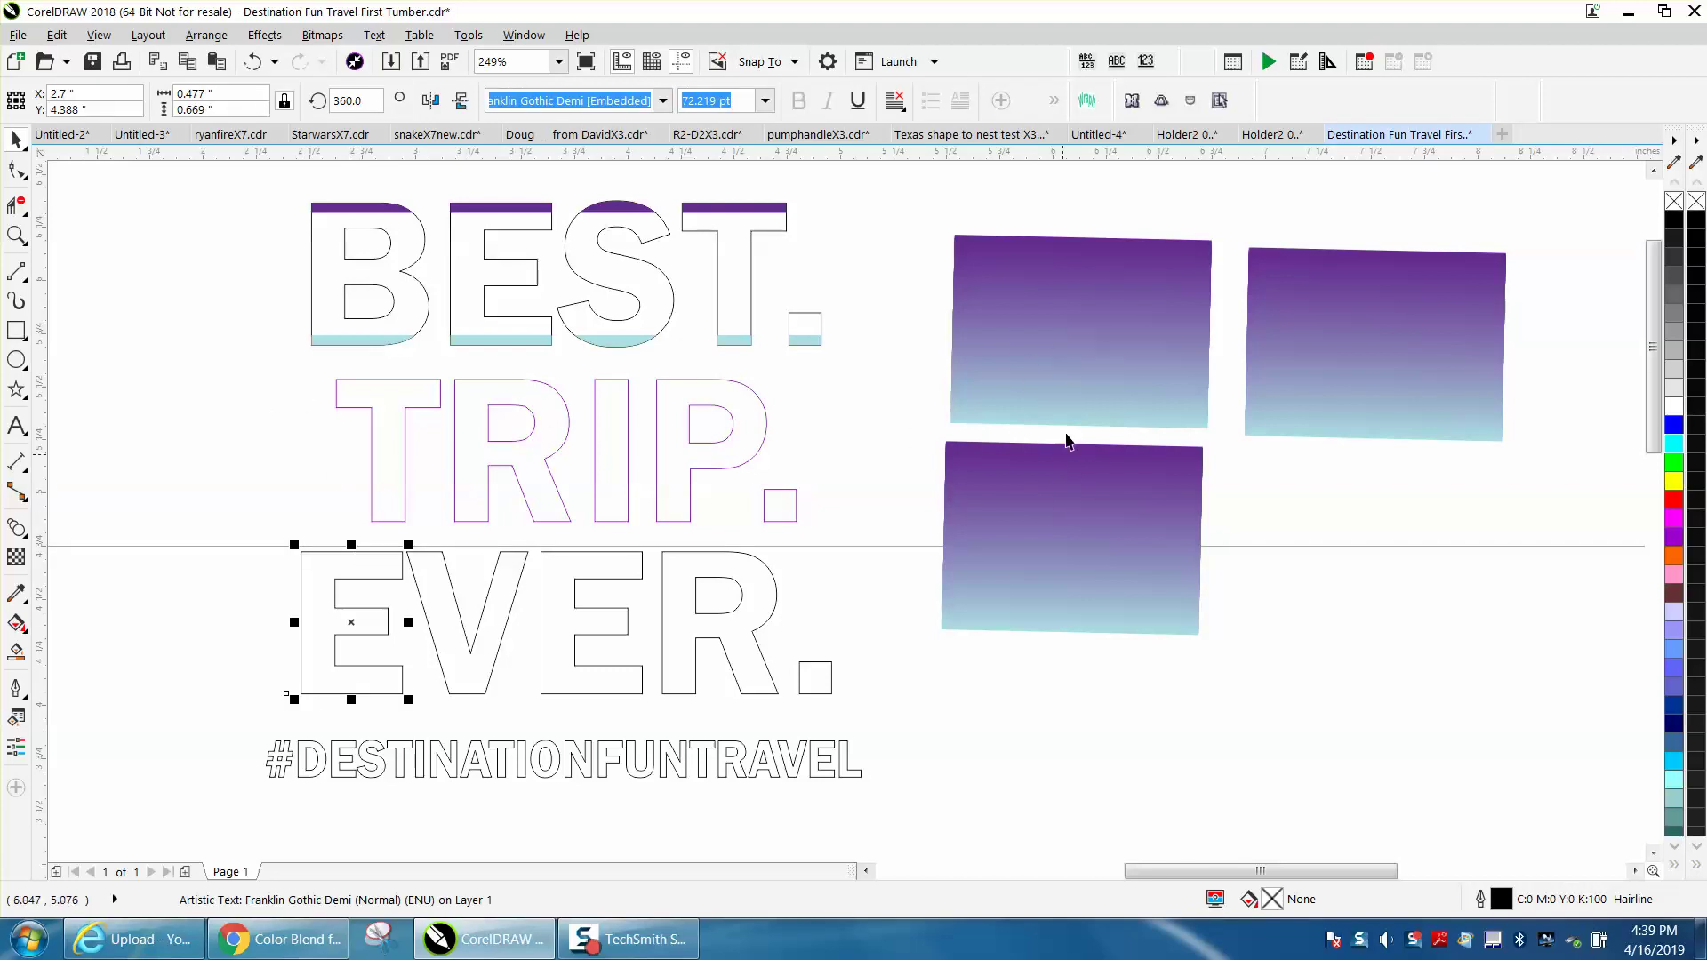
Step: Duplicate the upper-left gradient blend into the empty lower-right spot and PowerClip the original inside the T of TRIP
{"action": "left_click", "coordinate": [1122, 327]}
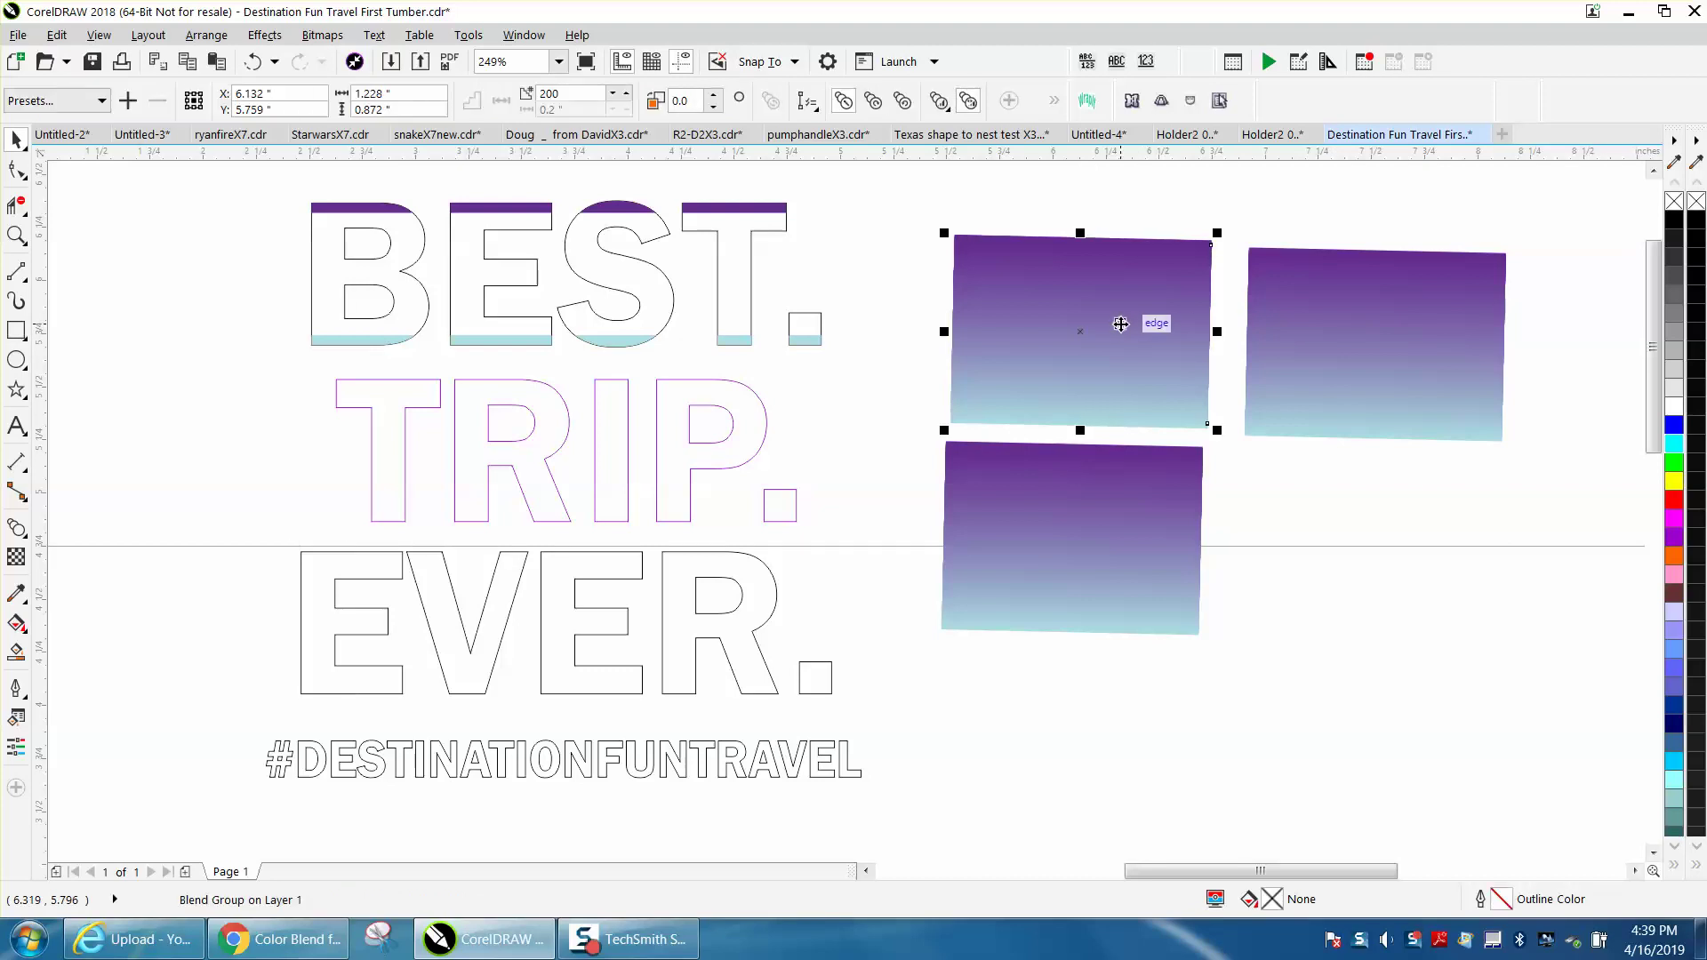
{"action": "left_click_drag", "start_coordinate": [1099, 328], "coordinate": [1413, 579]}
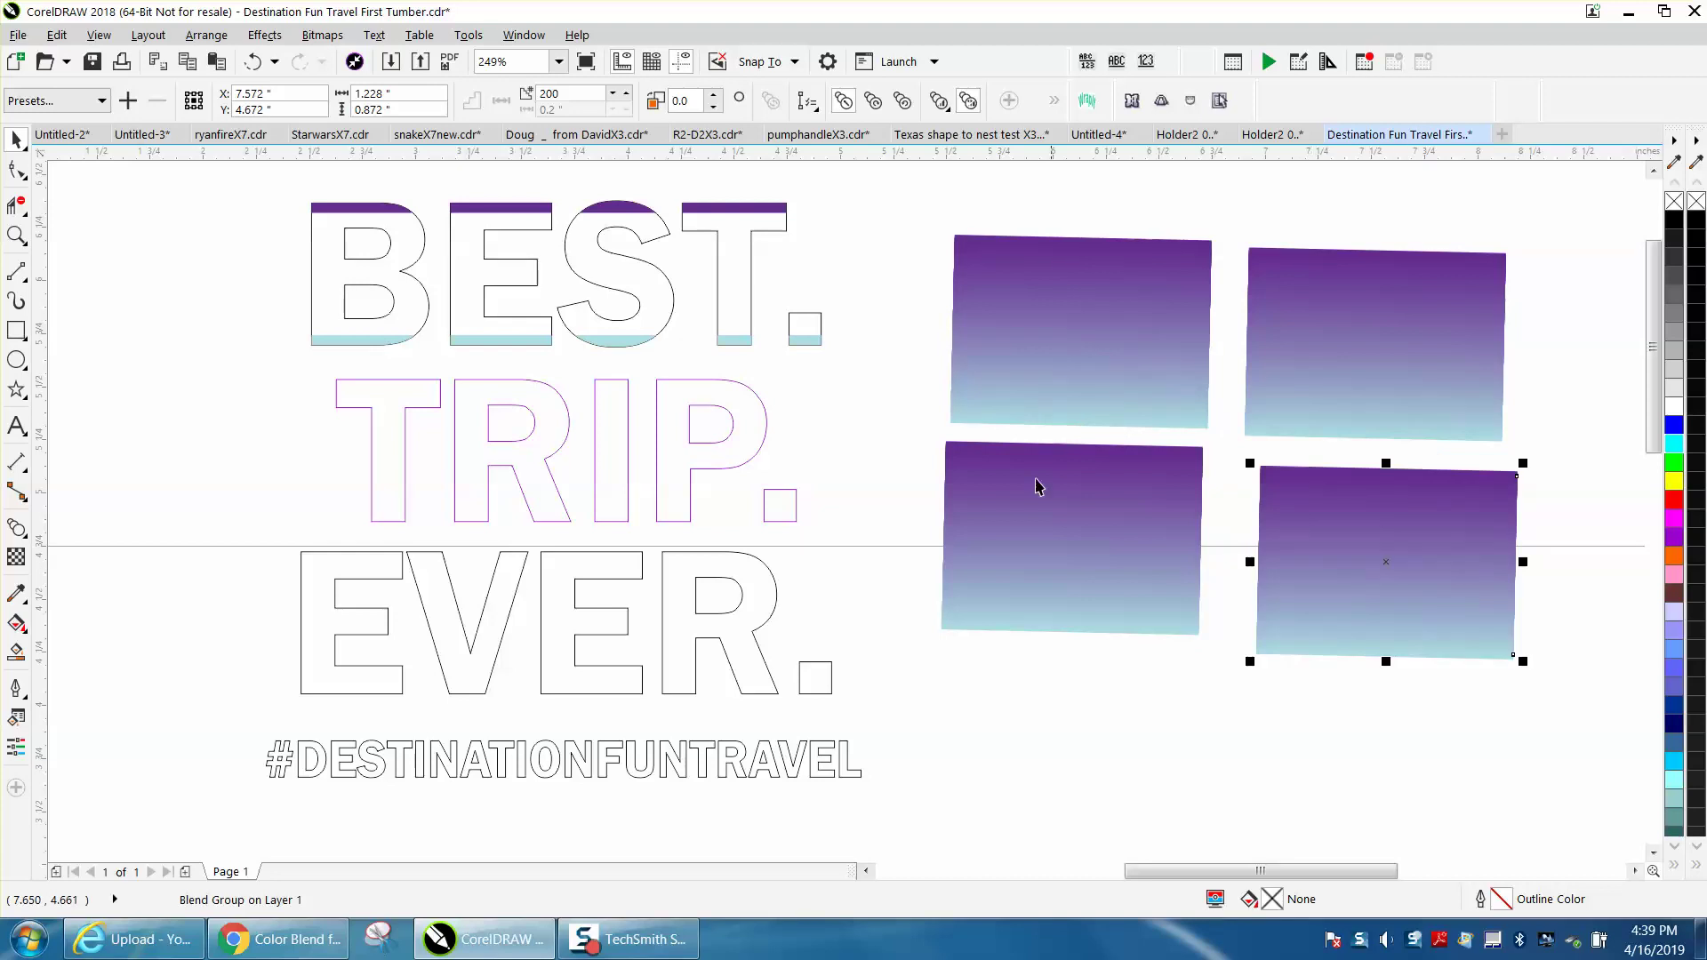
{"action": "left_click", "coordinate": [1010, 347]}
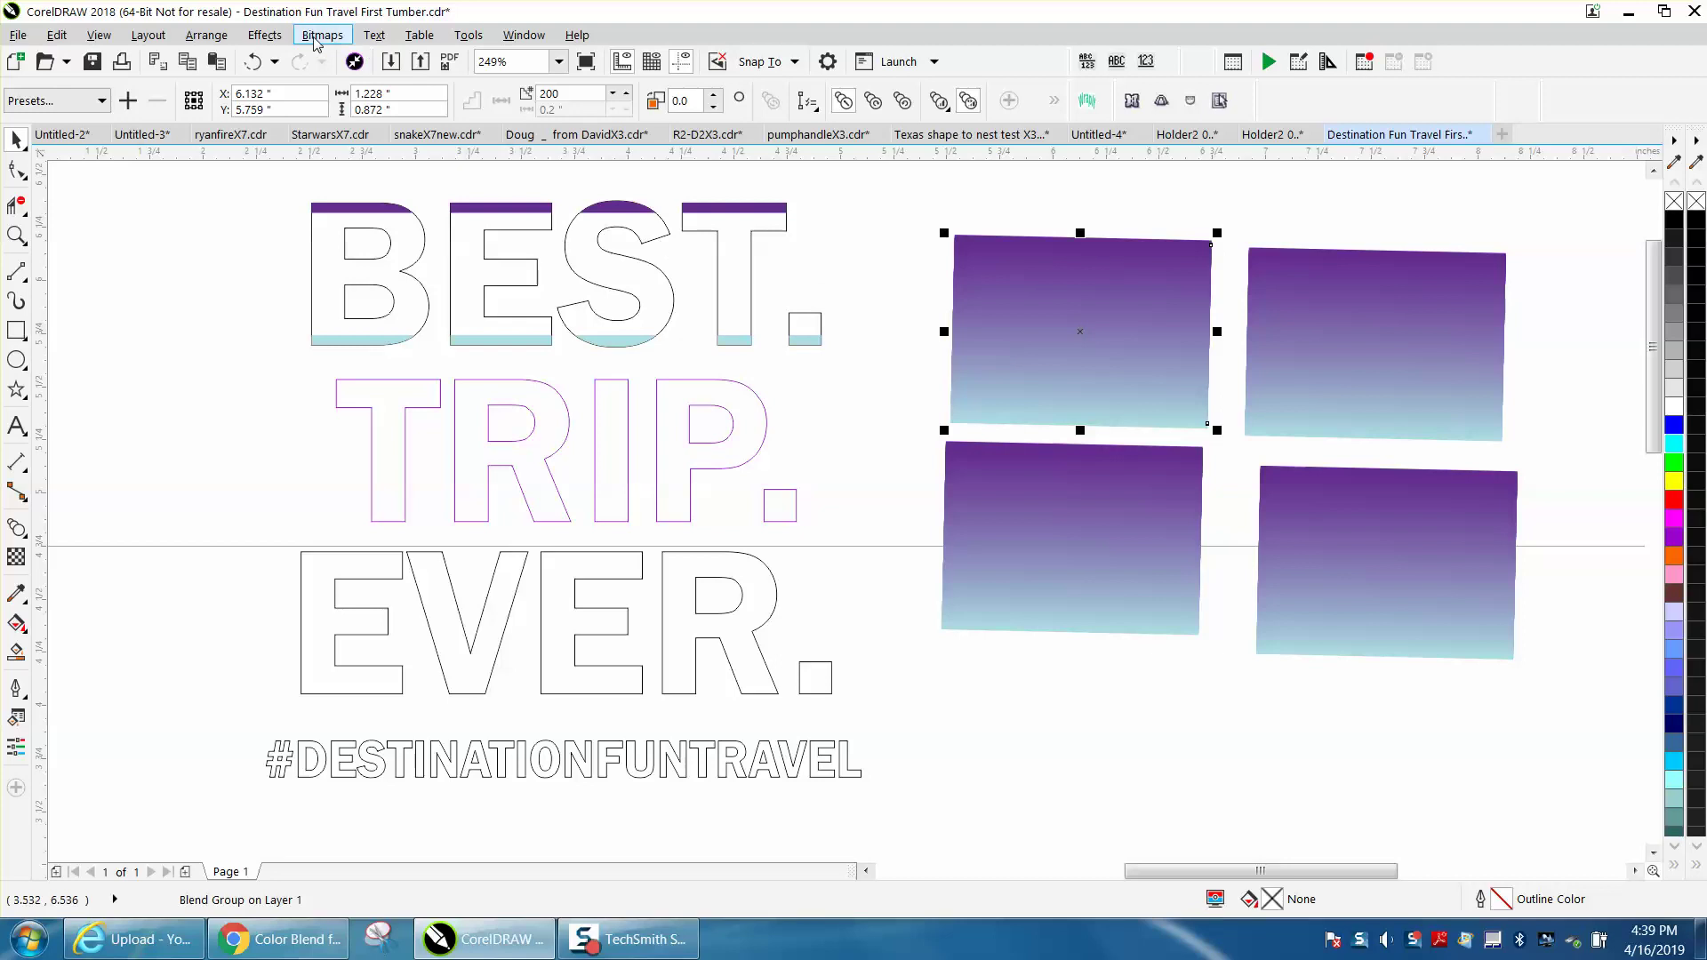
{"action": "left_click", "coordinate": [214, 37]}
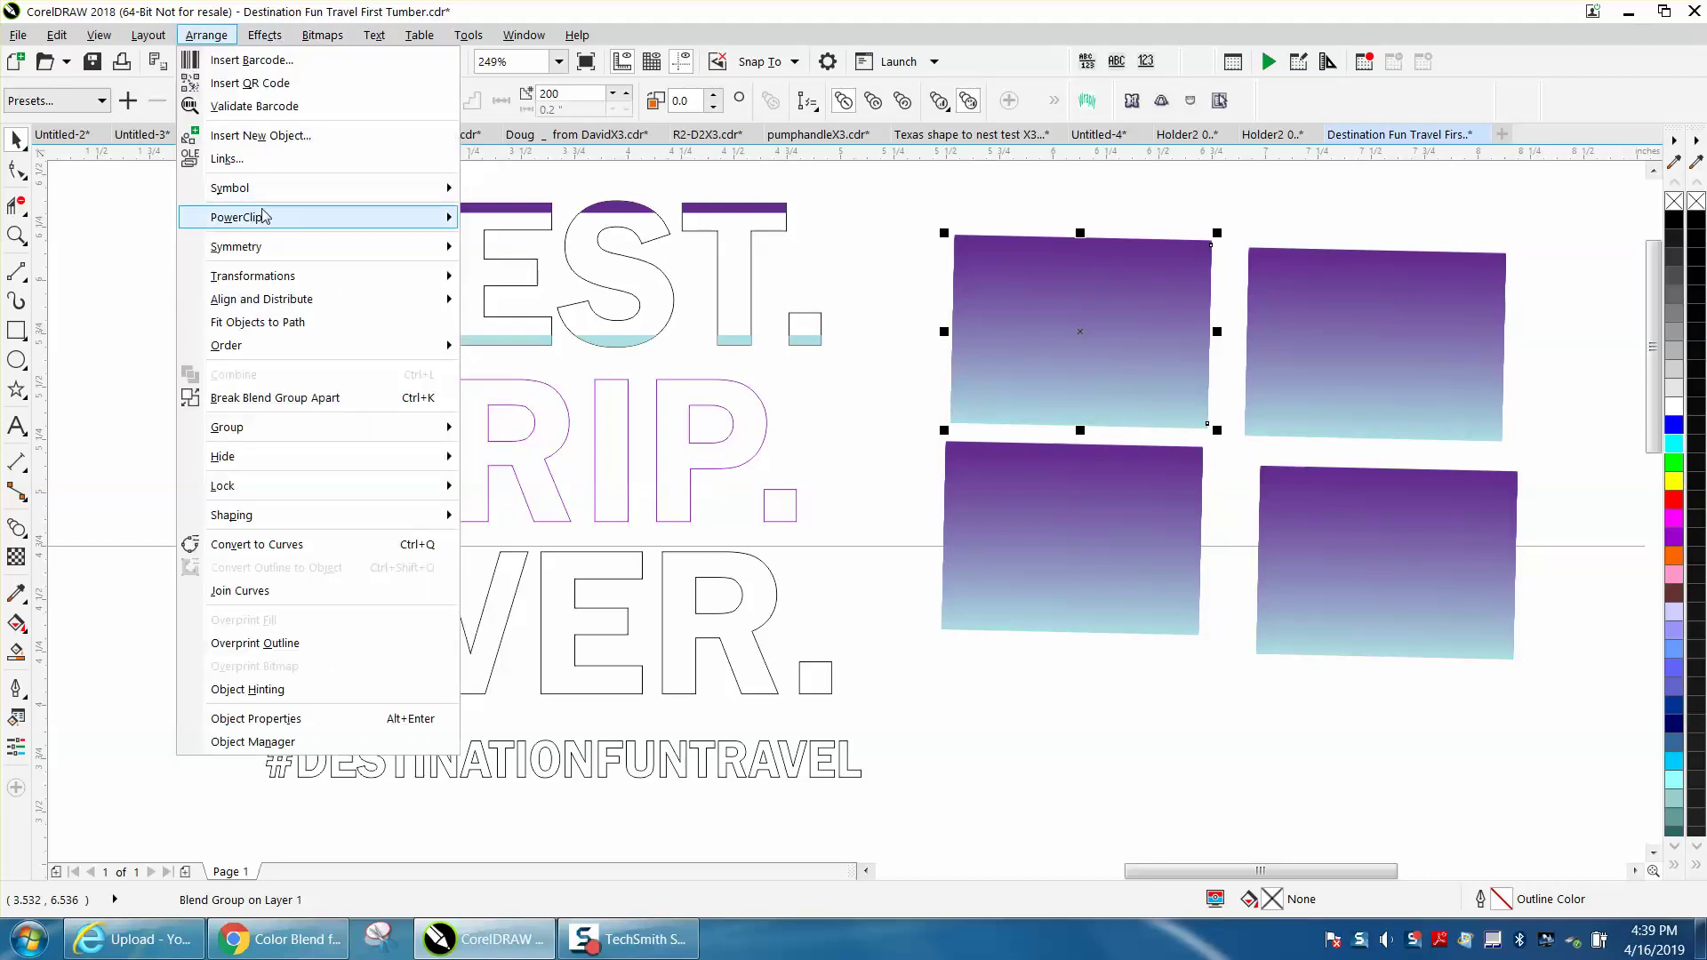
{"action": "mouse_move", "coordinate": [267, 218]}
{"action": "left_click", "coordinate": [546, 224]}
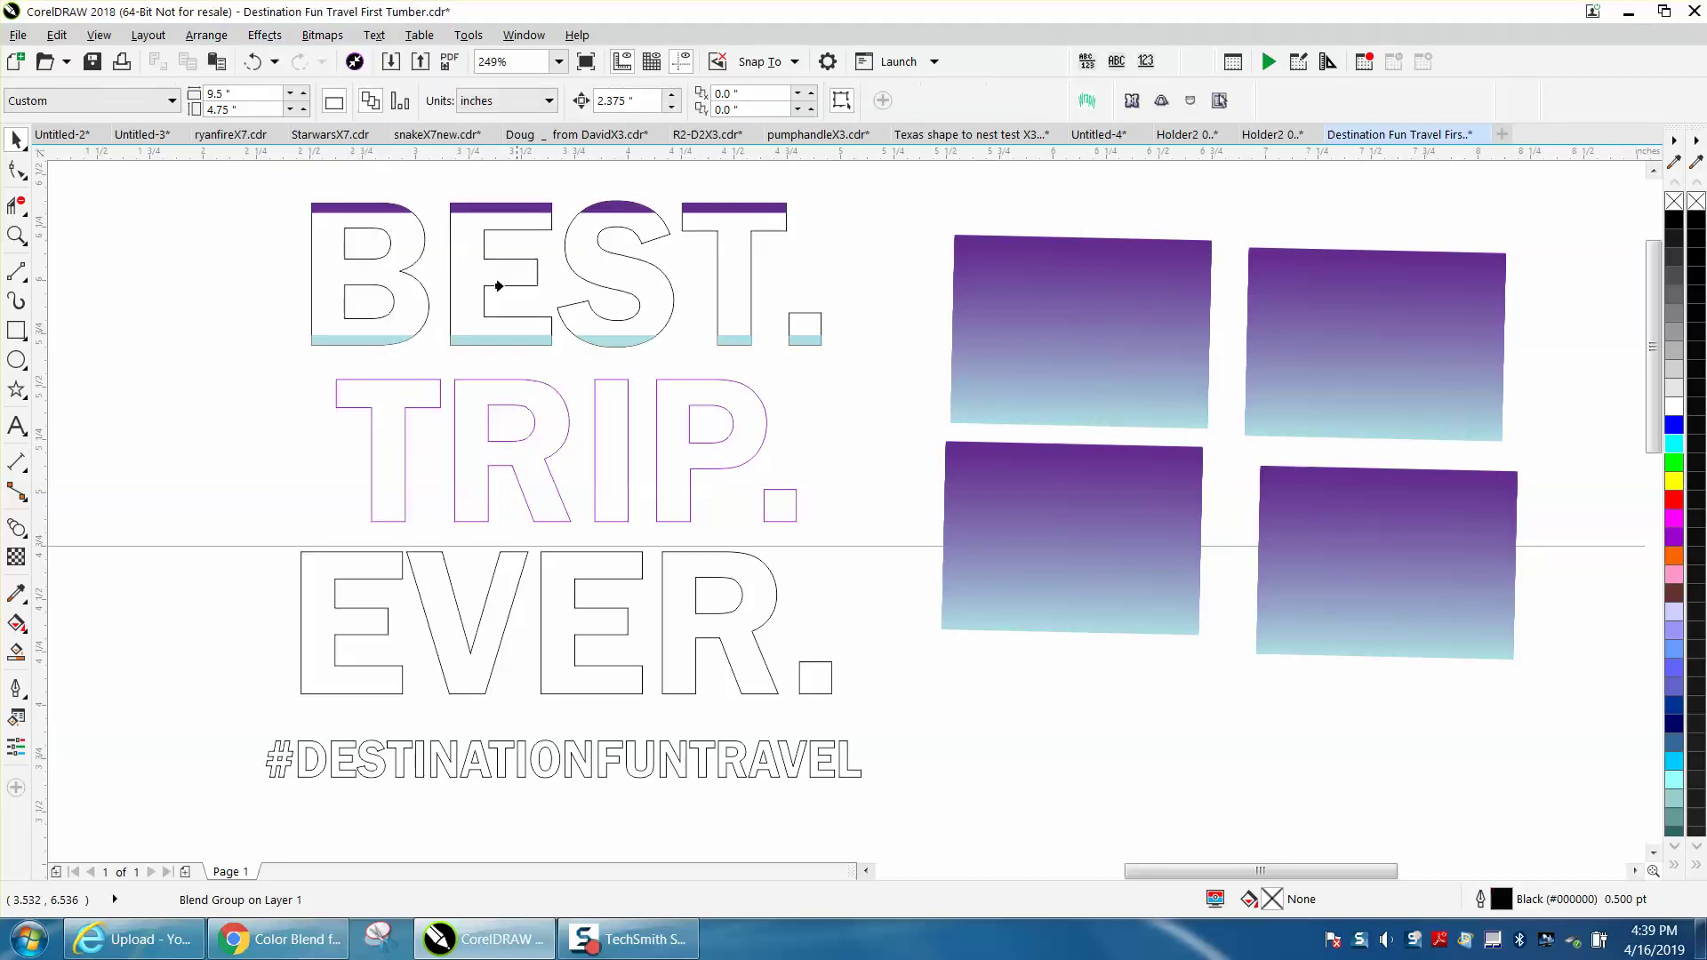
{"action": "left_click", "coordinate": [383, 396]}
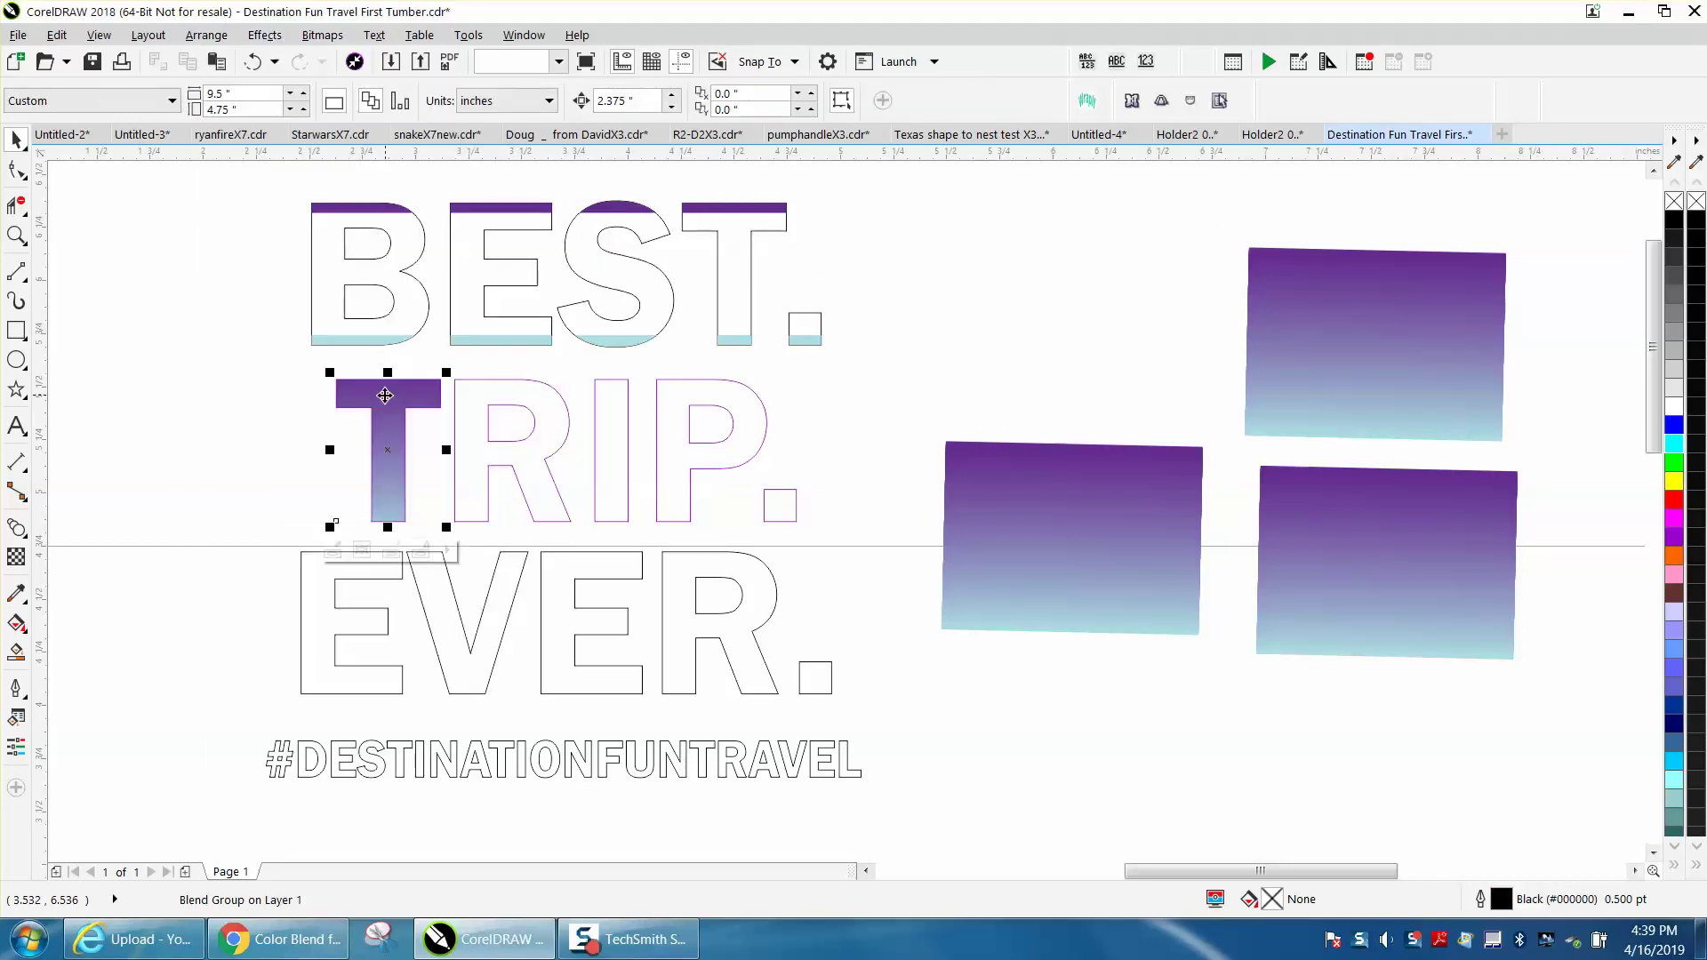
Step: PowerClip the lower-left gradient blend inside the R of TRIP and check the filled letters up close
{"action": "left_click", "coordinate": [1074, 532]}
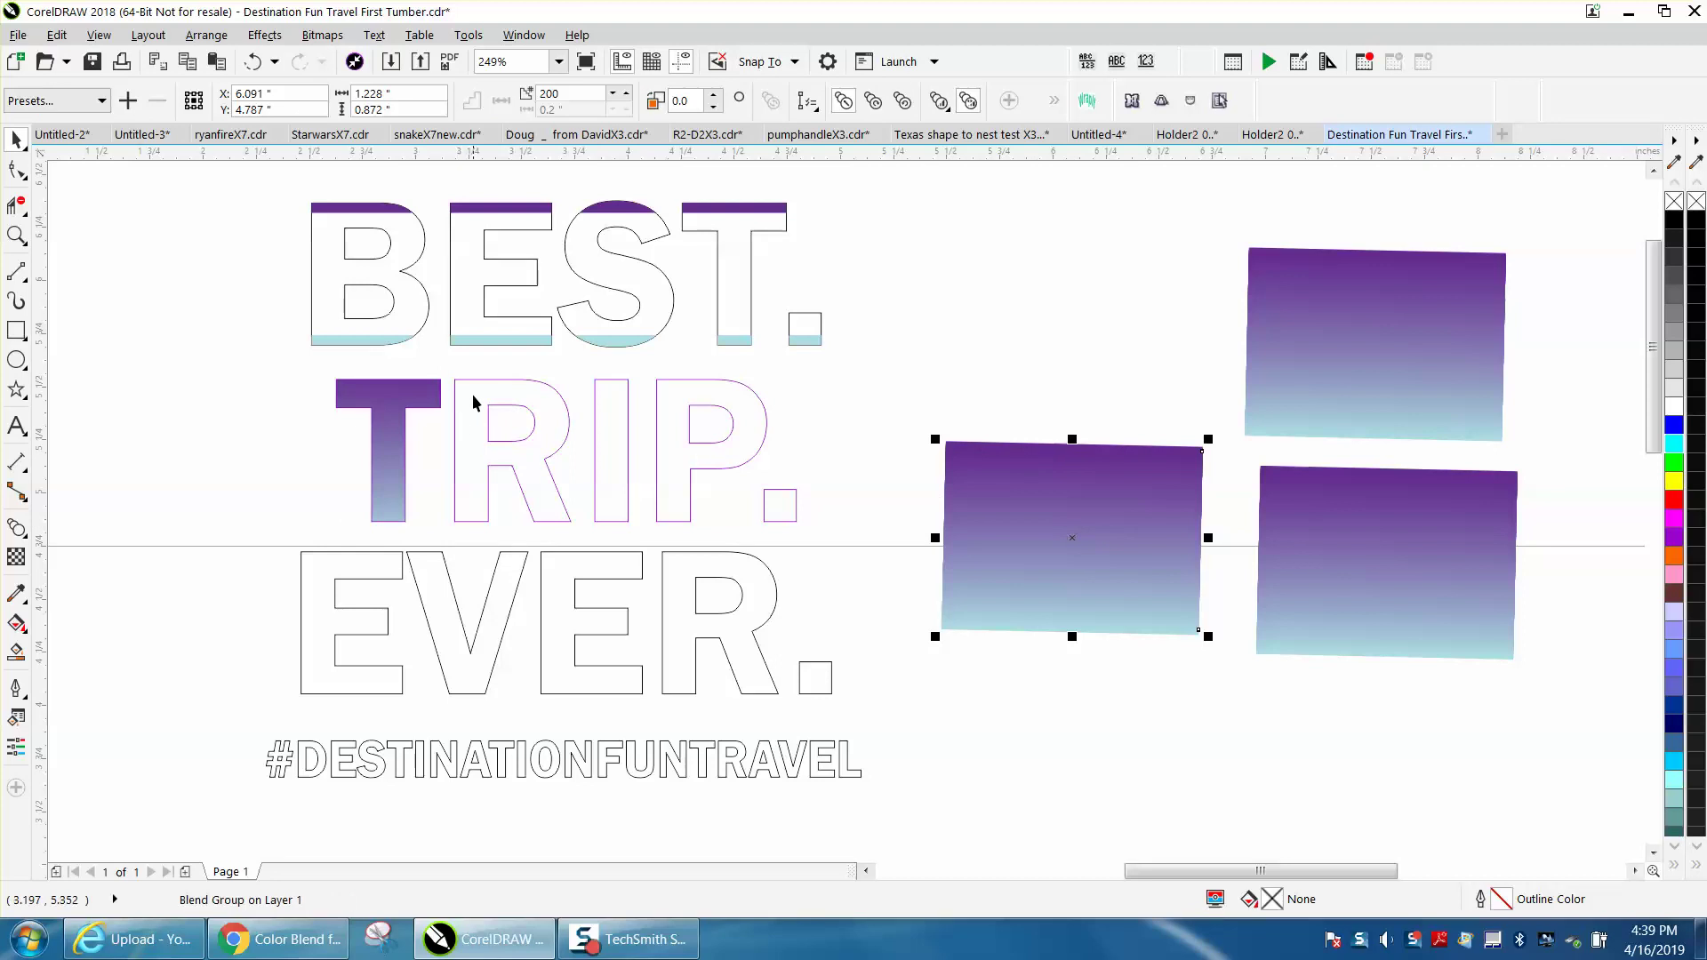
{"action": "left_click", "coordinate": [223, 44]}
{"action": "mouse_move", "coordinate": [251, 217]}
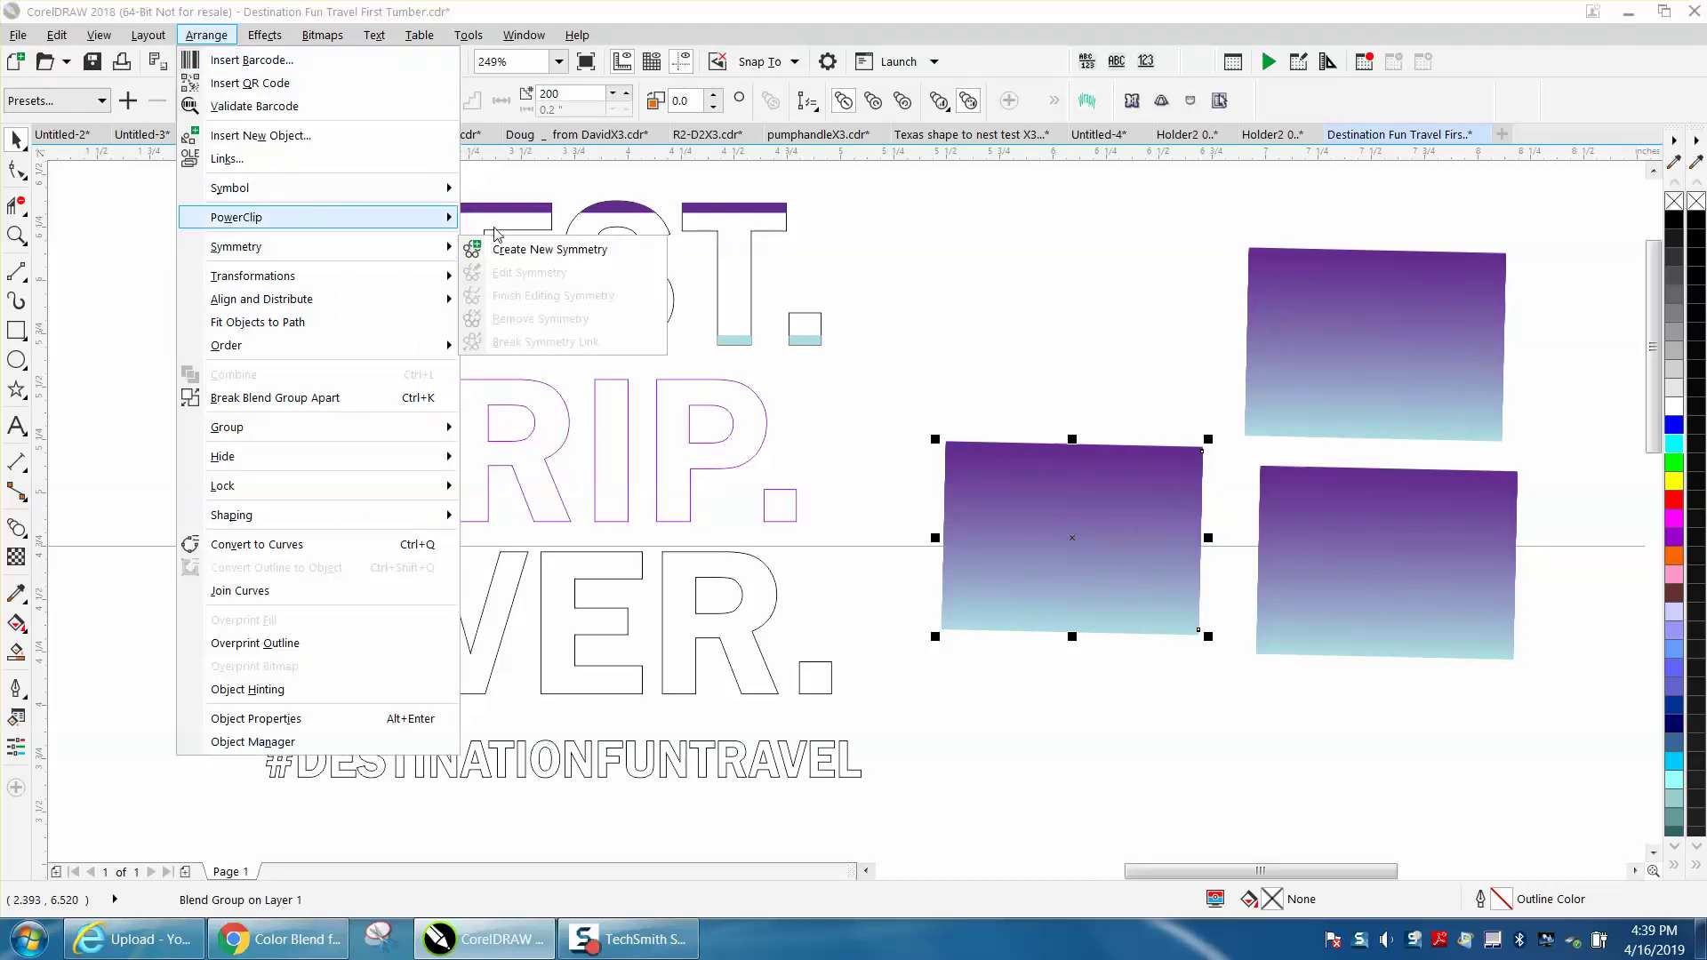
{"action": "left_click", "coordinate": [569, 220]}
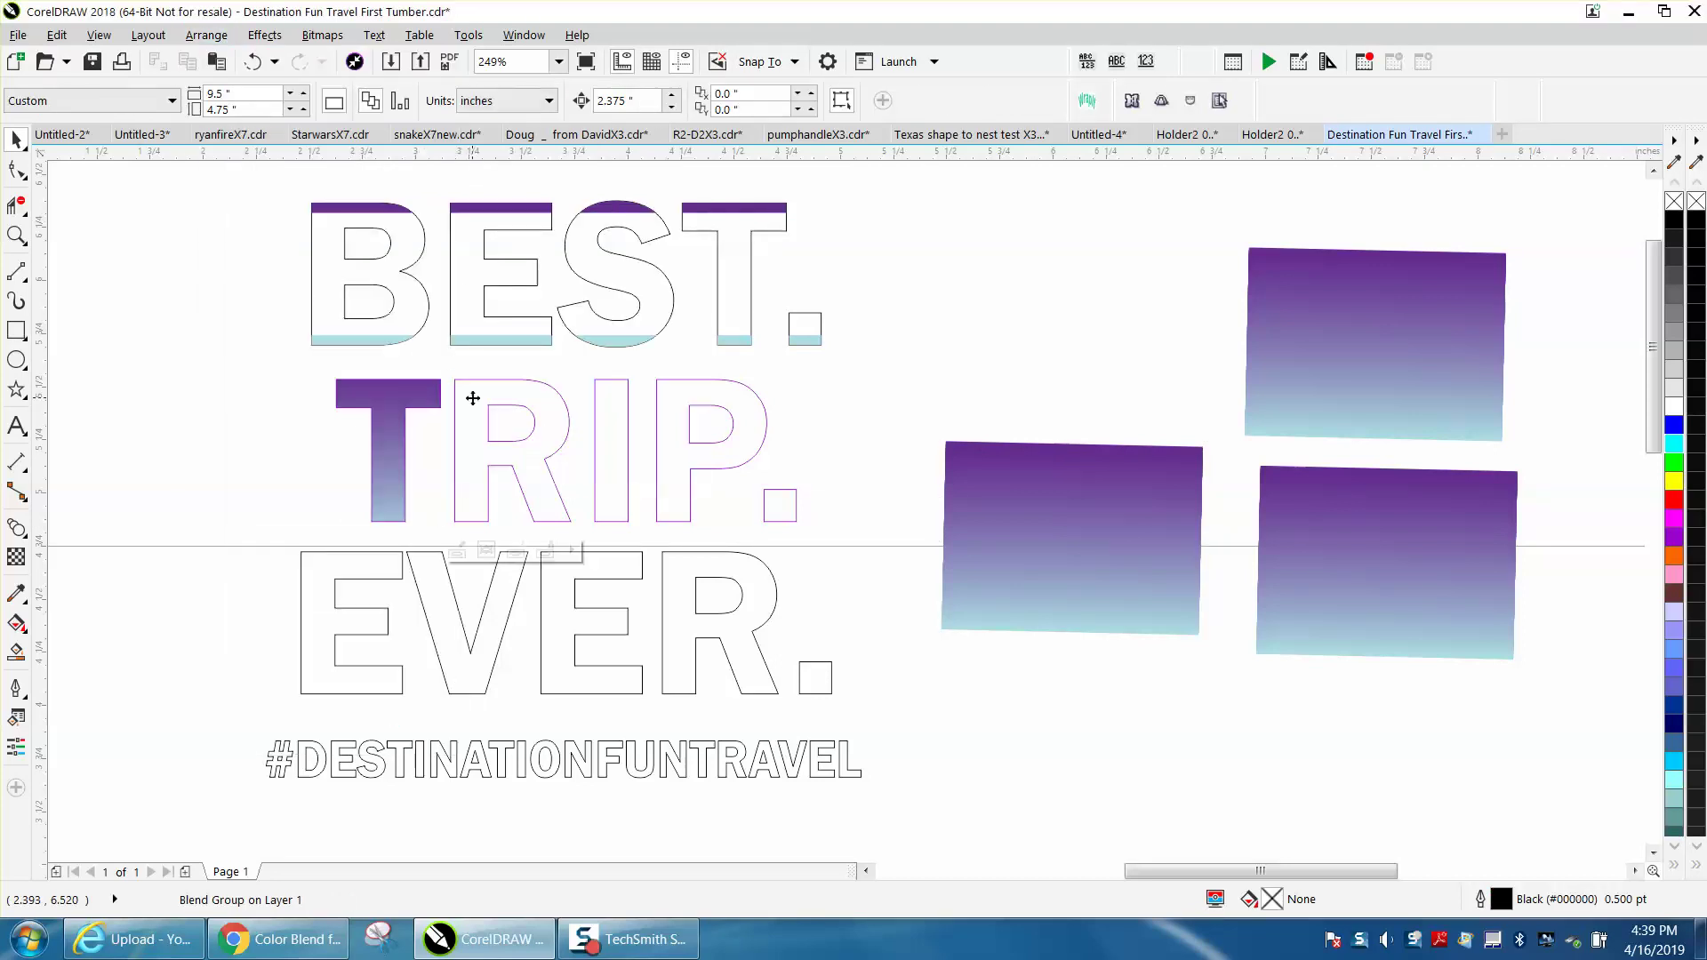
{"action": "left_click", "coordinate": [471, 397]}
{"action": "left_click", "coordinate": [16, 234]}
{"action": "left_click_drag", "start_coordinate": [305, 331], "coordinate": [629, 520]}
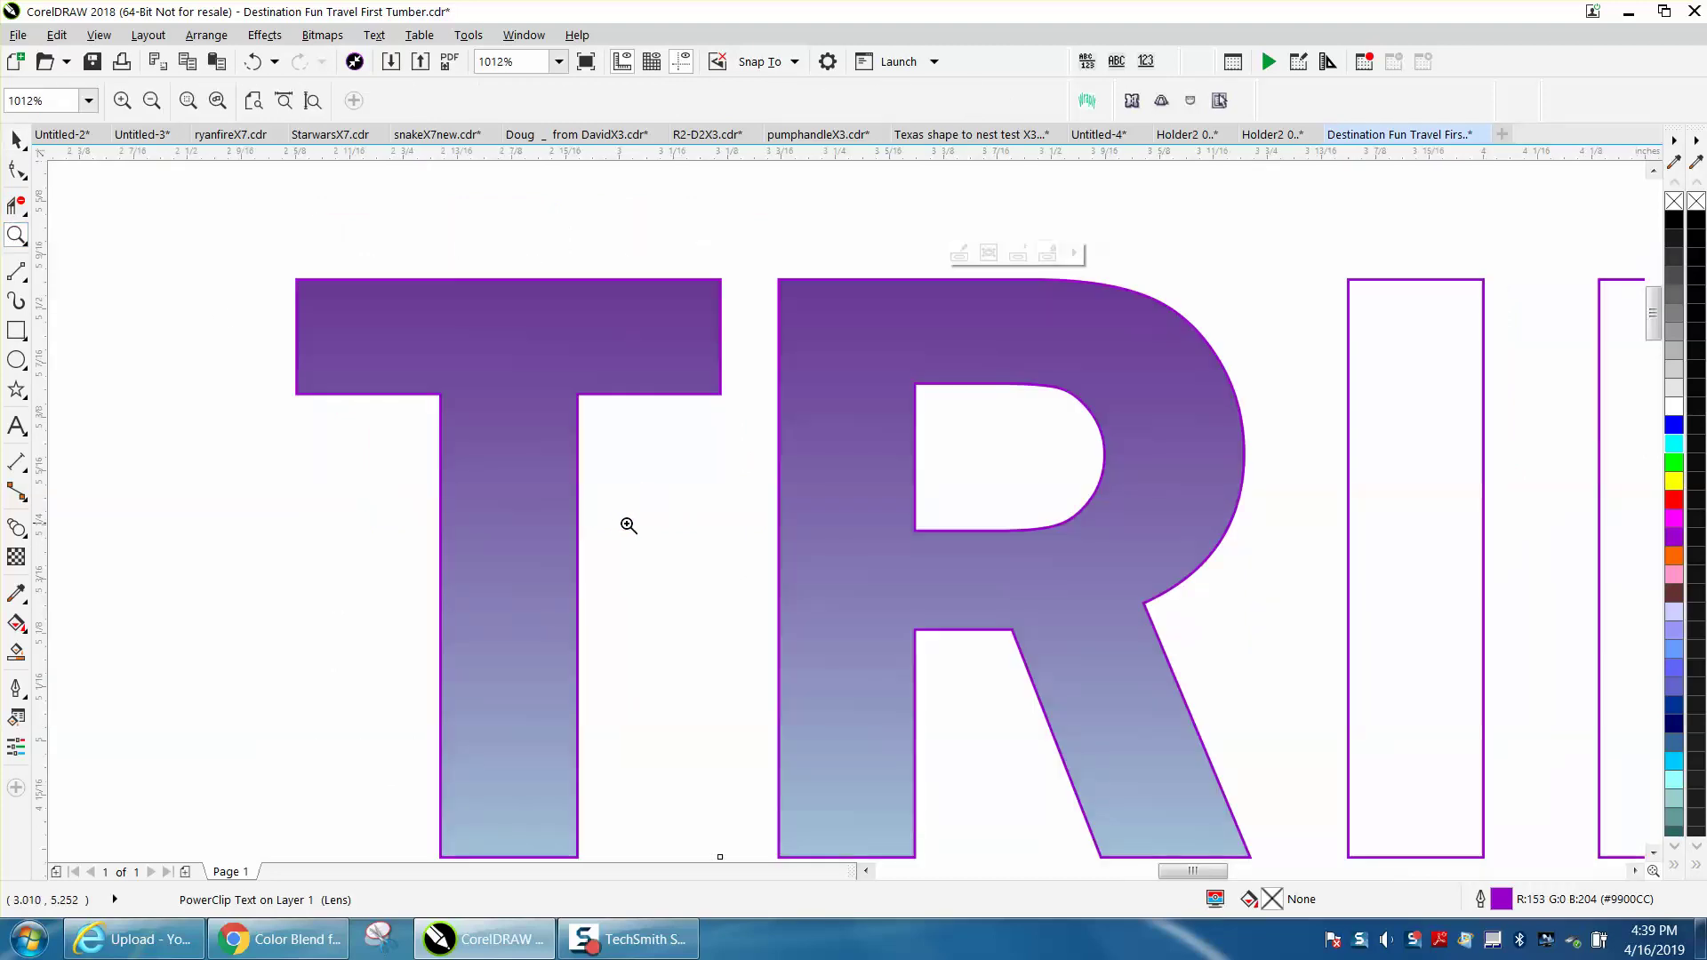
{"action": "right_click", "coordinate": [564, 488]}
{"action": "right_click", "coordinate": [660, 443]}
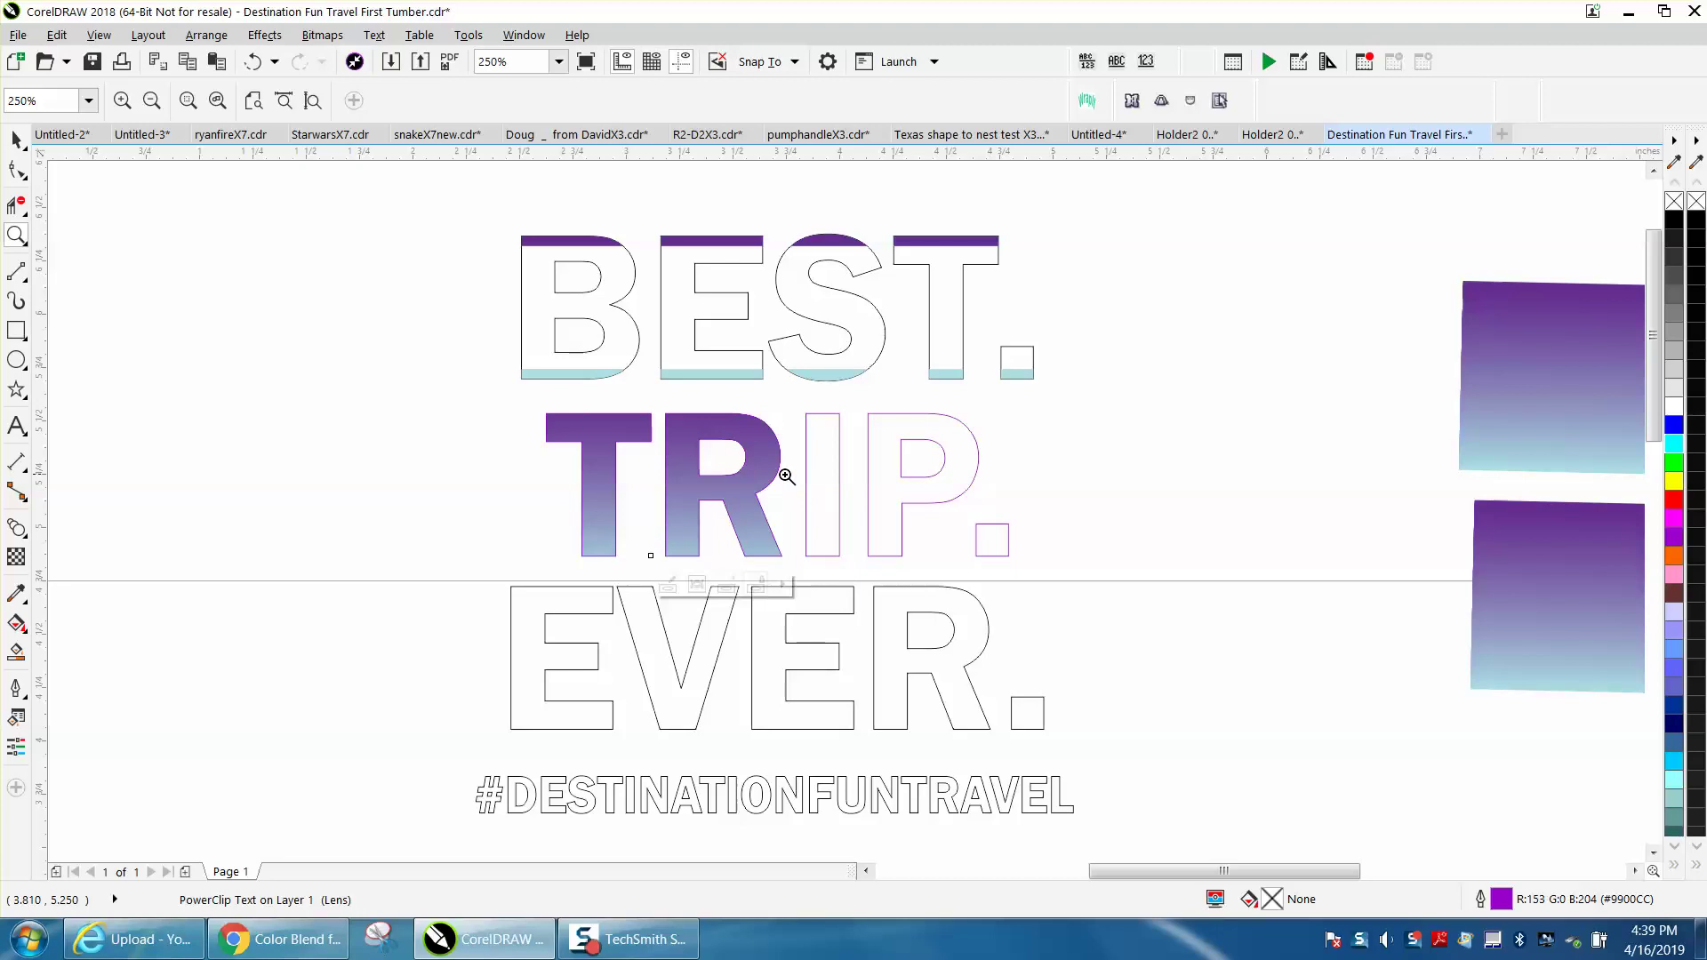
{"action": "right_click", "coordinate": [701, 434]}
Step: Shift the upper remaining blend's acceleration midpoint toward its light-blue end and return it to the centre
{"action": "left_click", "coordinate": [16, 235]}
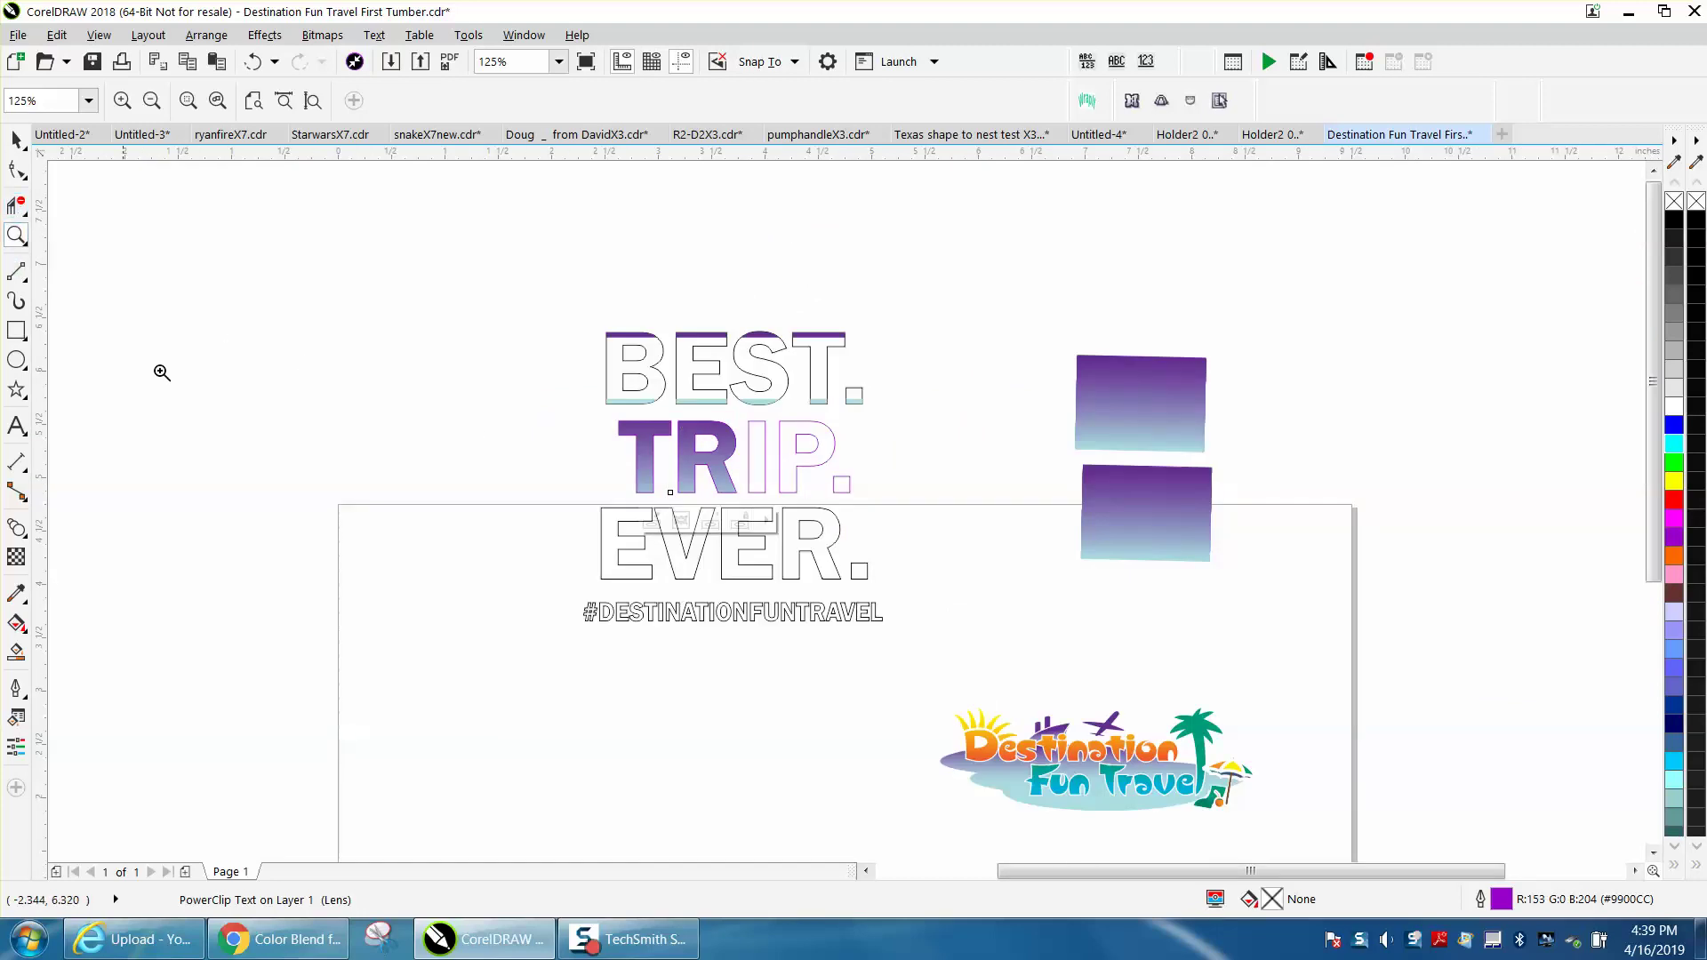
{"action": "left_click_drag", "start_coordinate": [1086, 368], "coordinate": [1265, 481]}
{"action": "left_click", "coordinate": [25, 538]}
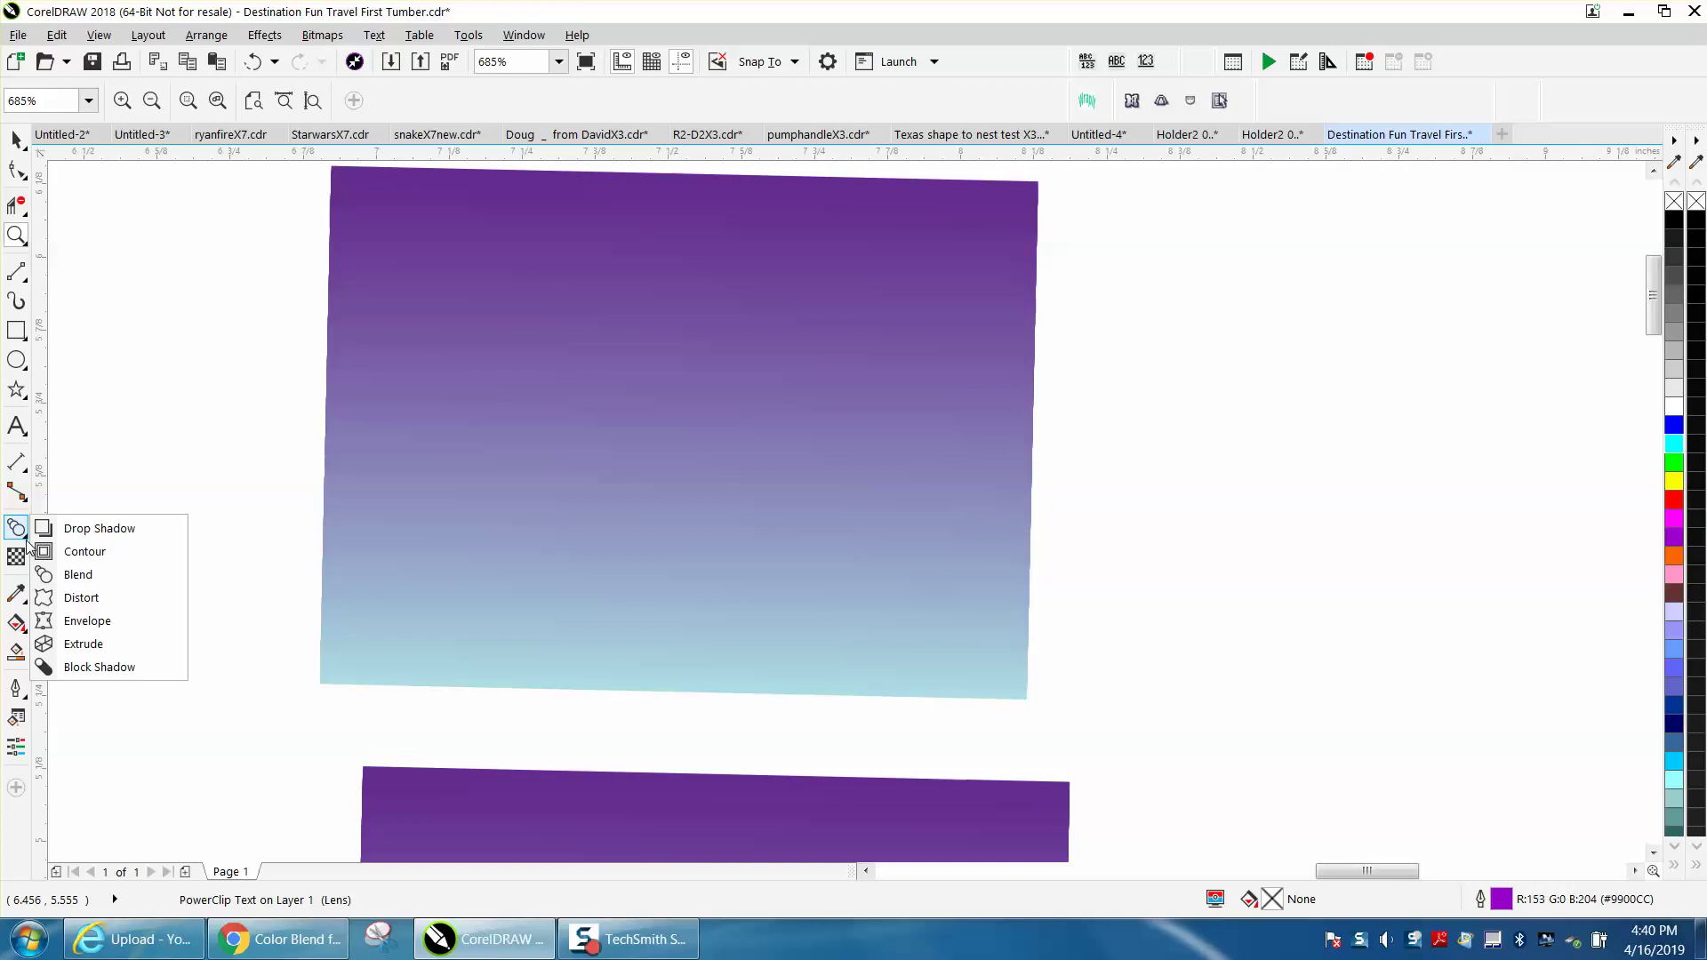
{"action": "left_click", "coordinate": [78, 575]}
{"action": "left_click", "coordinate": [664, 533]}
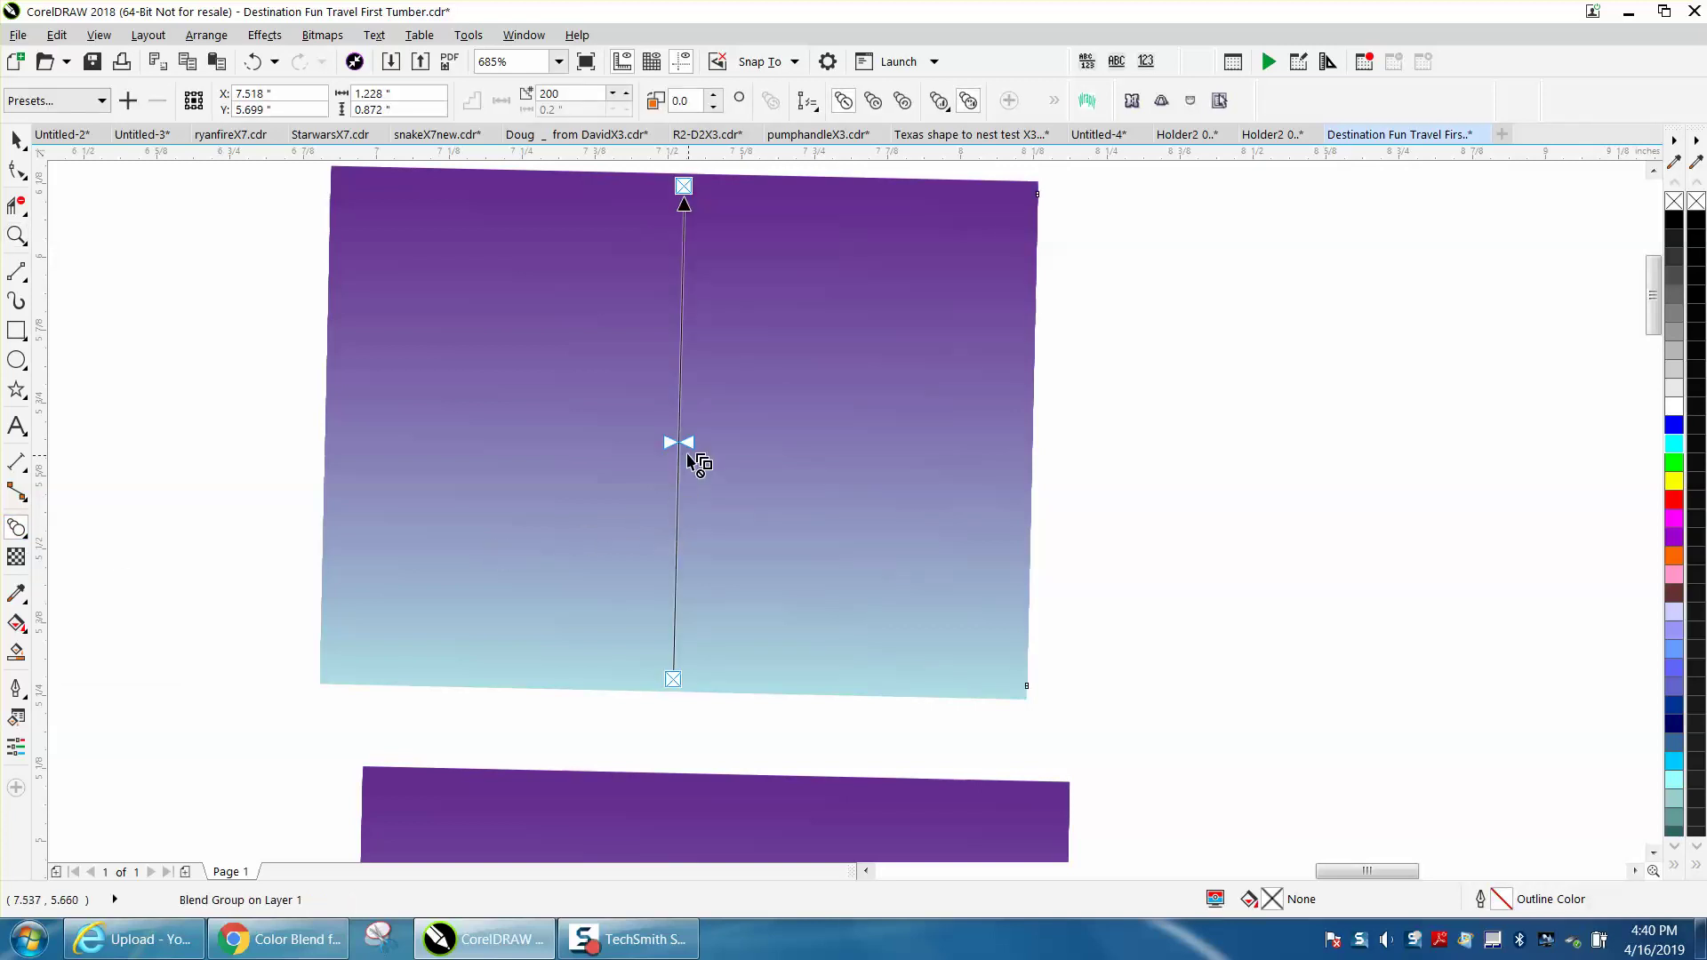
{"action": "left_click_drag", "start_coordinate": [688, 442], "coordinate": [693, 527]}
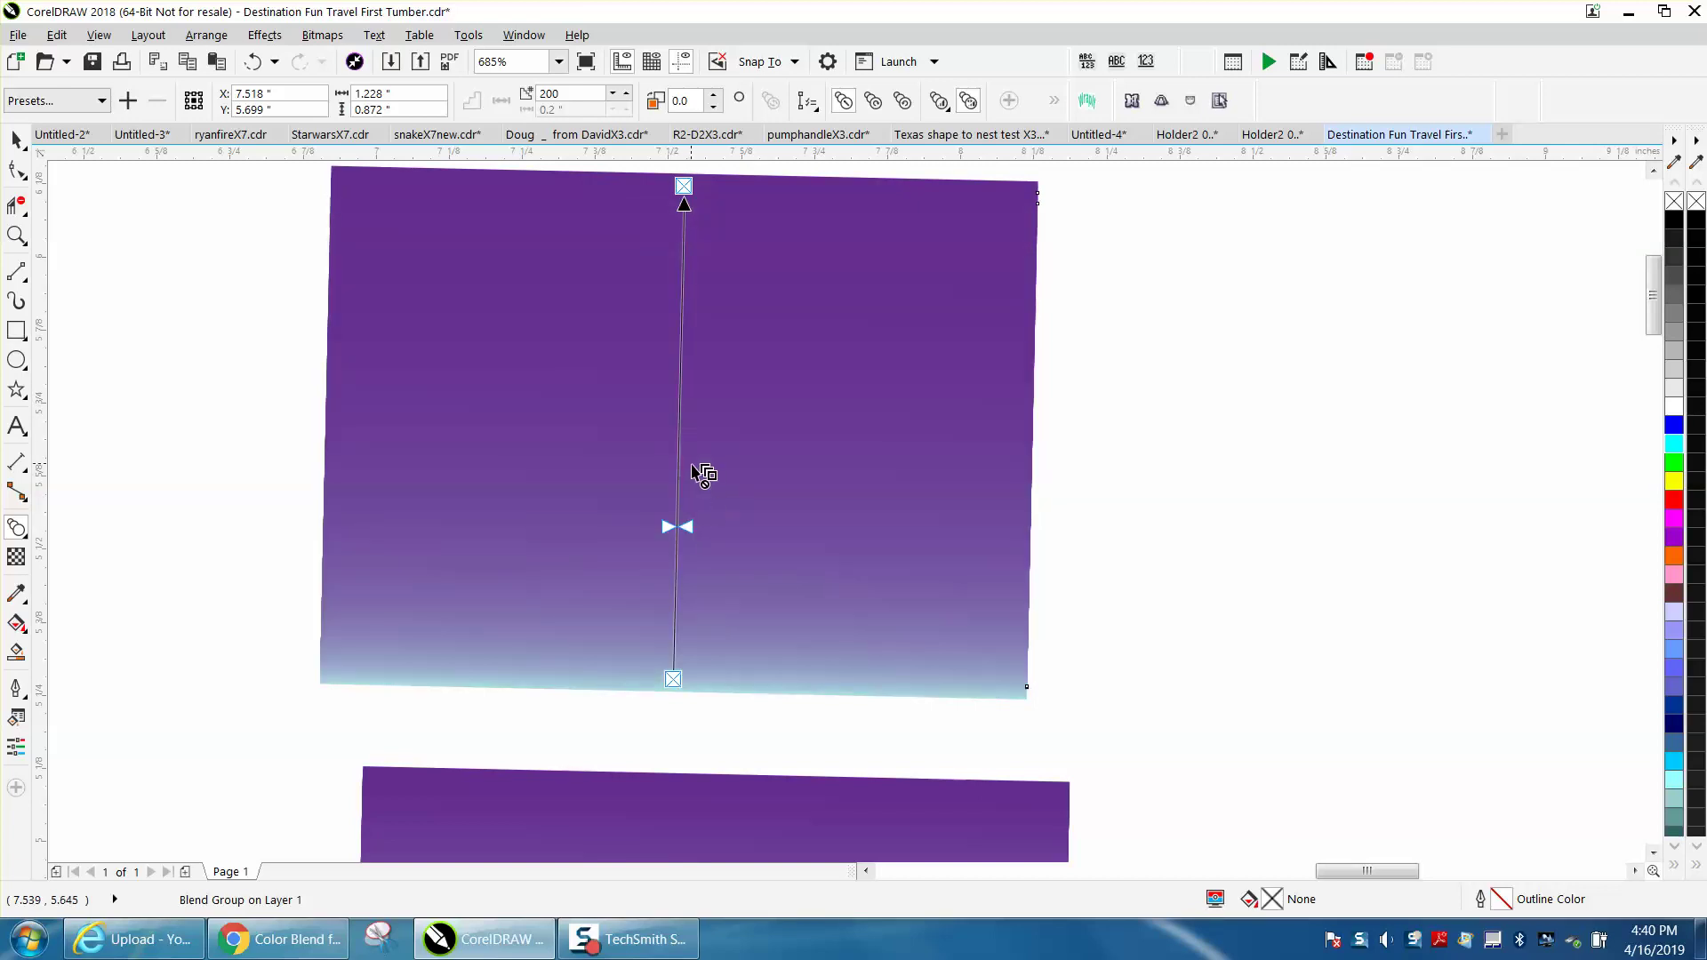
{"action": "left_click_drag", "start_coordinate": [693, 528], "coordinate": [692, 444]}
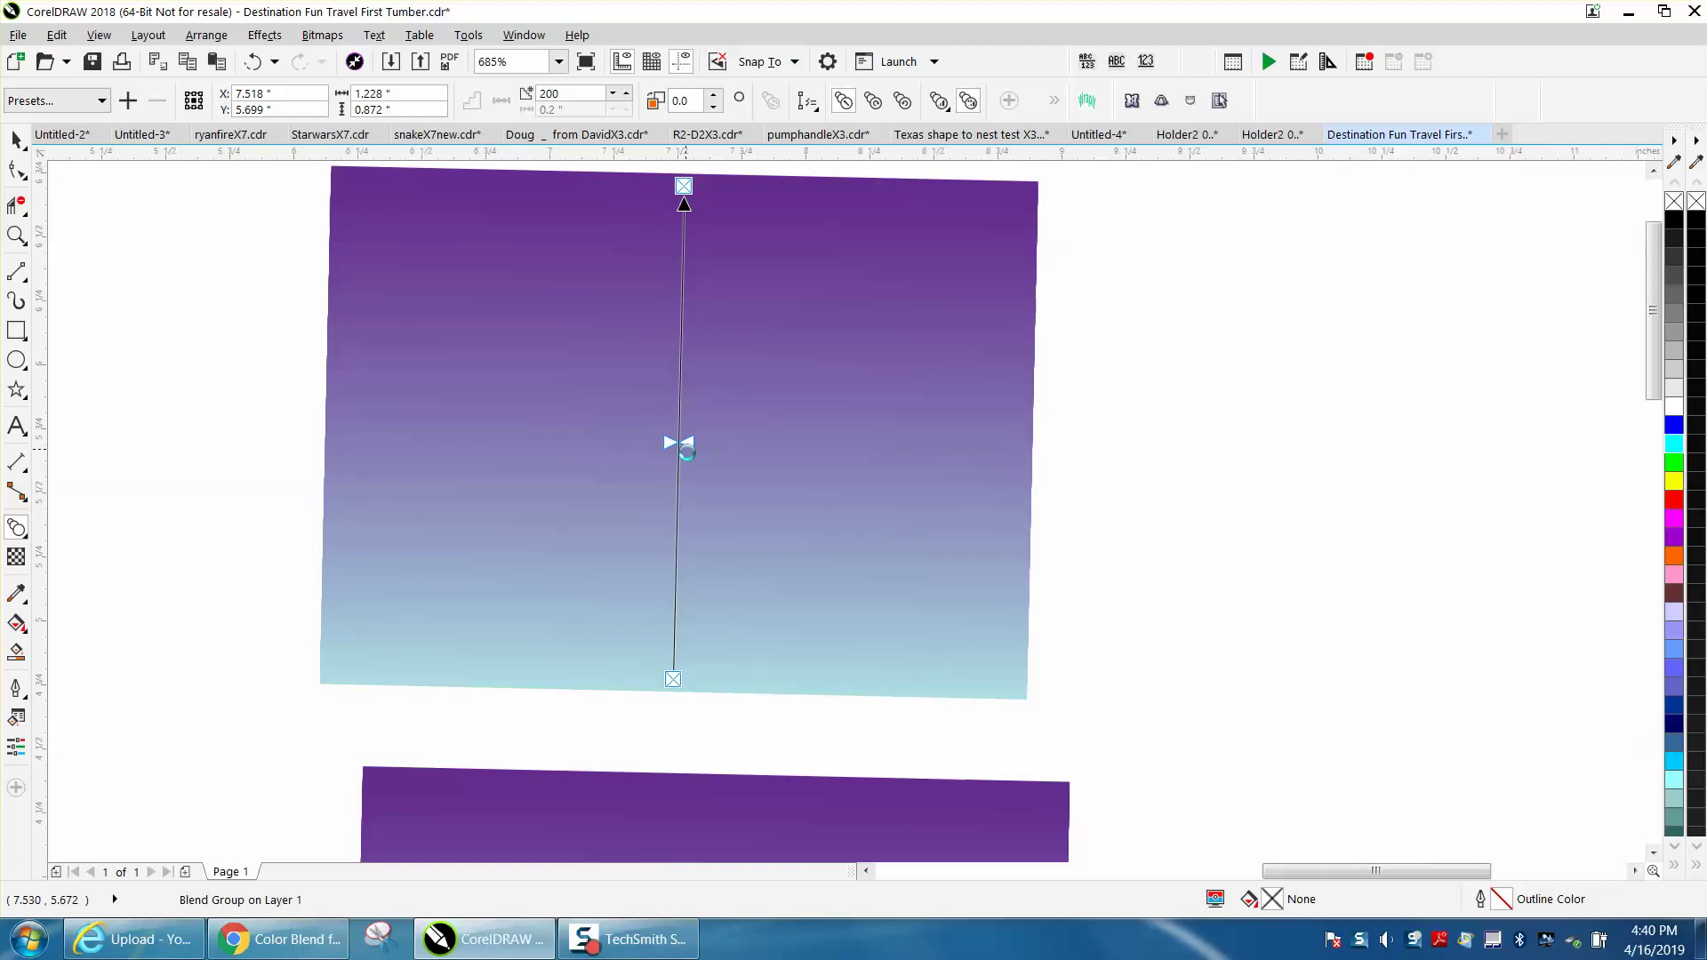
Step: Draw a horizontal line about 1.14 inches long in the empty area above and beside the BEST. text
{"action": "scroll", "coordinate": [685, 449], "scroll_direction": "down", "scroll_amount": 4}
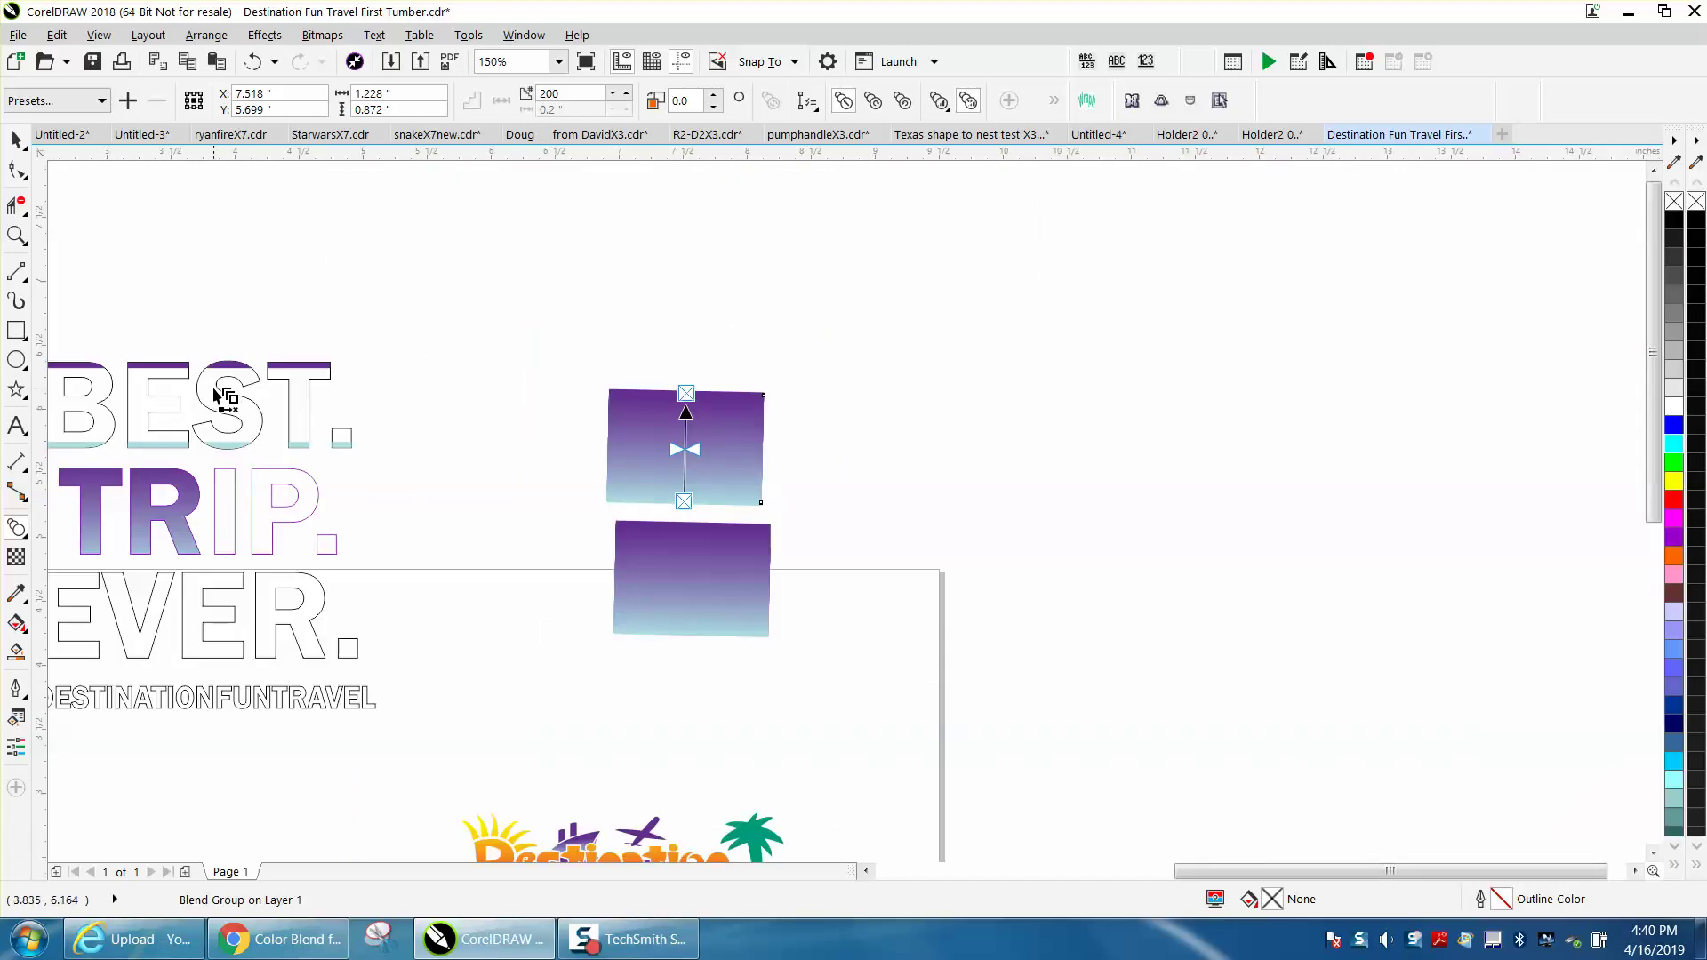
{"action": "left_click", "coordinate": [17, 236]}
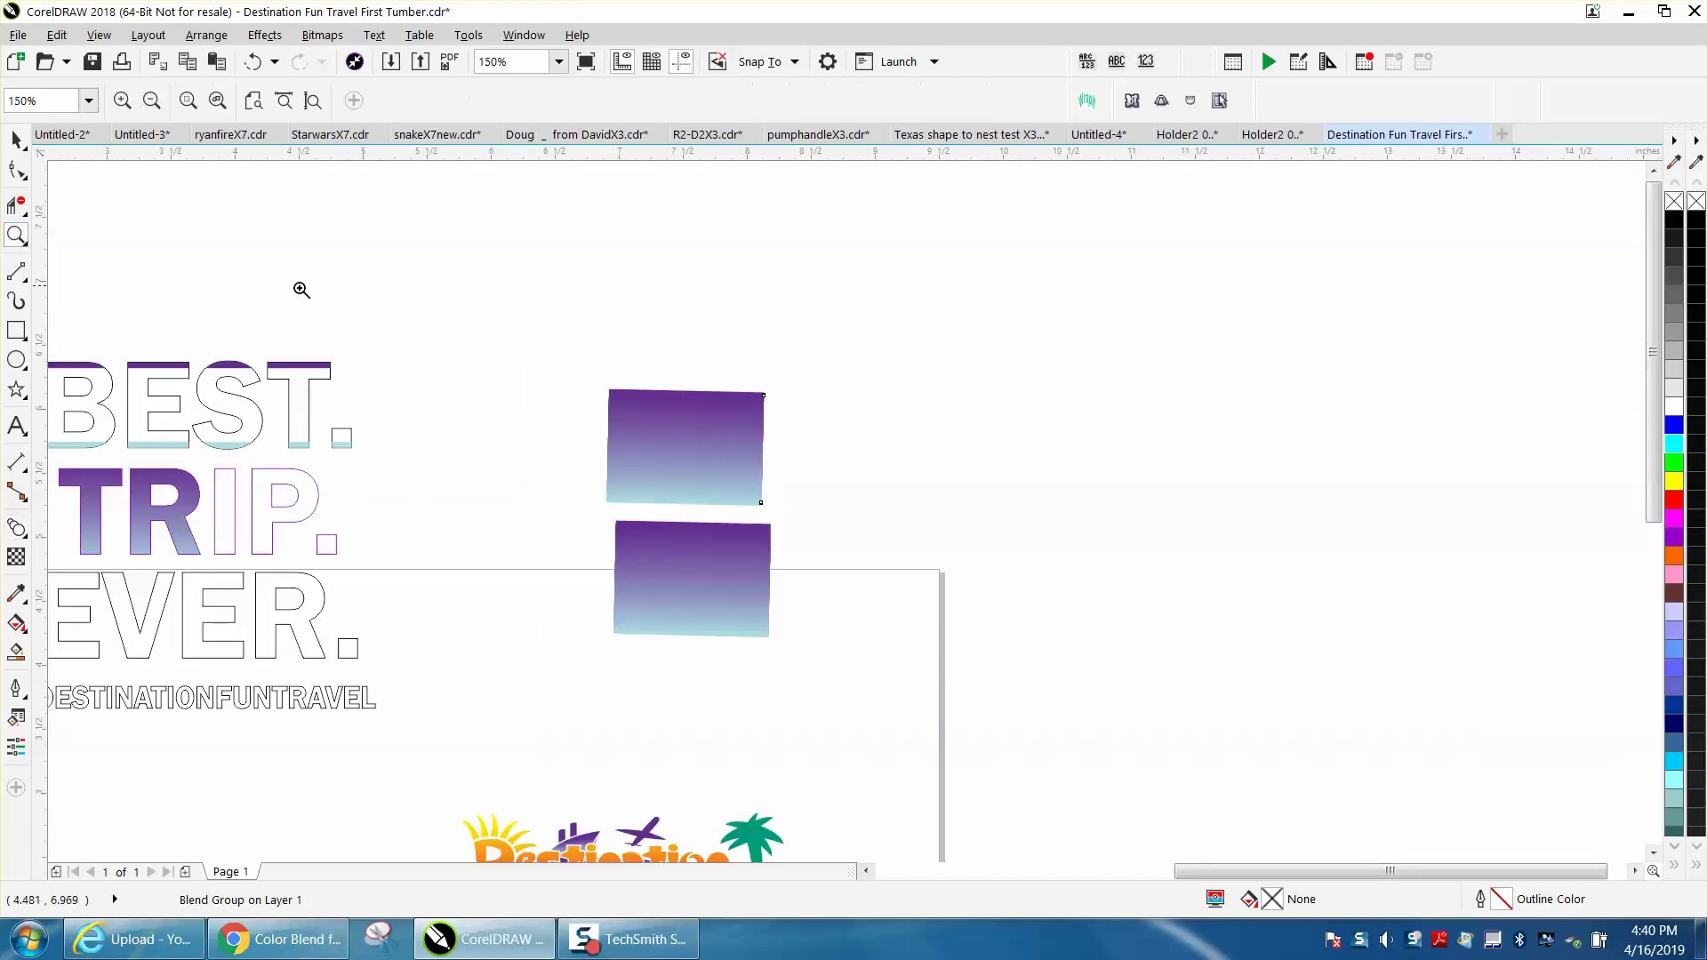
{"action": "left_click_drag", "start_coordinate": [172, 248], "coordinate": [877, 503]}
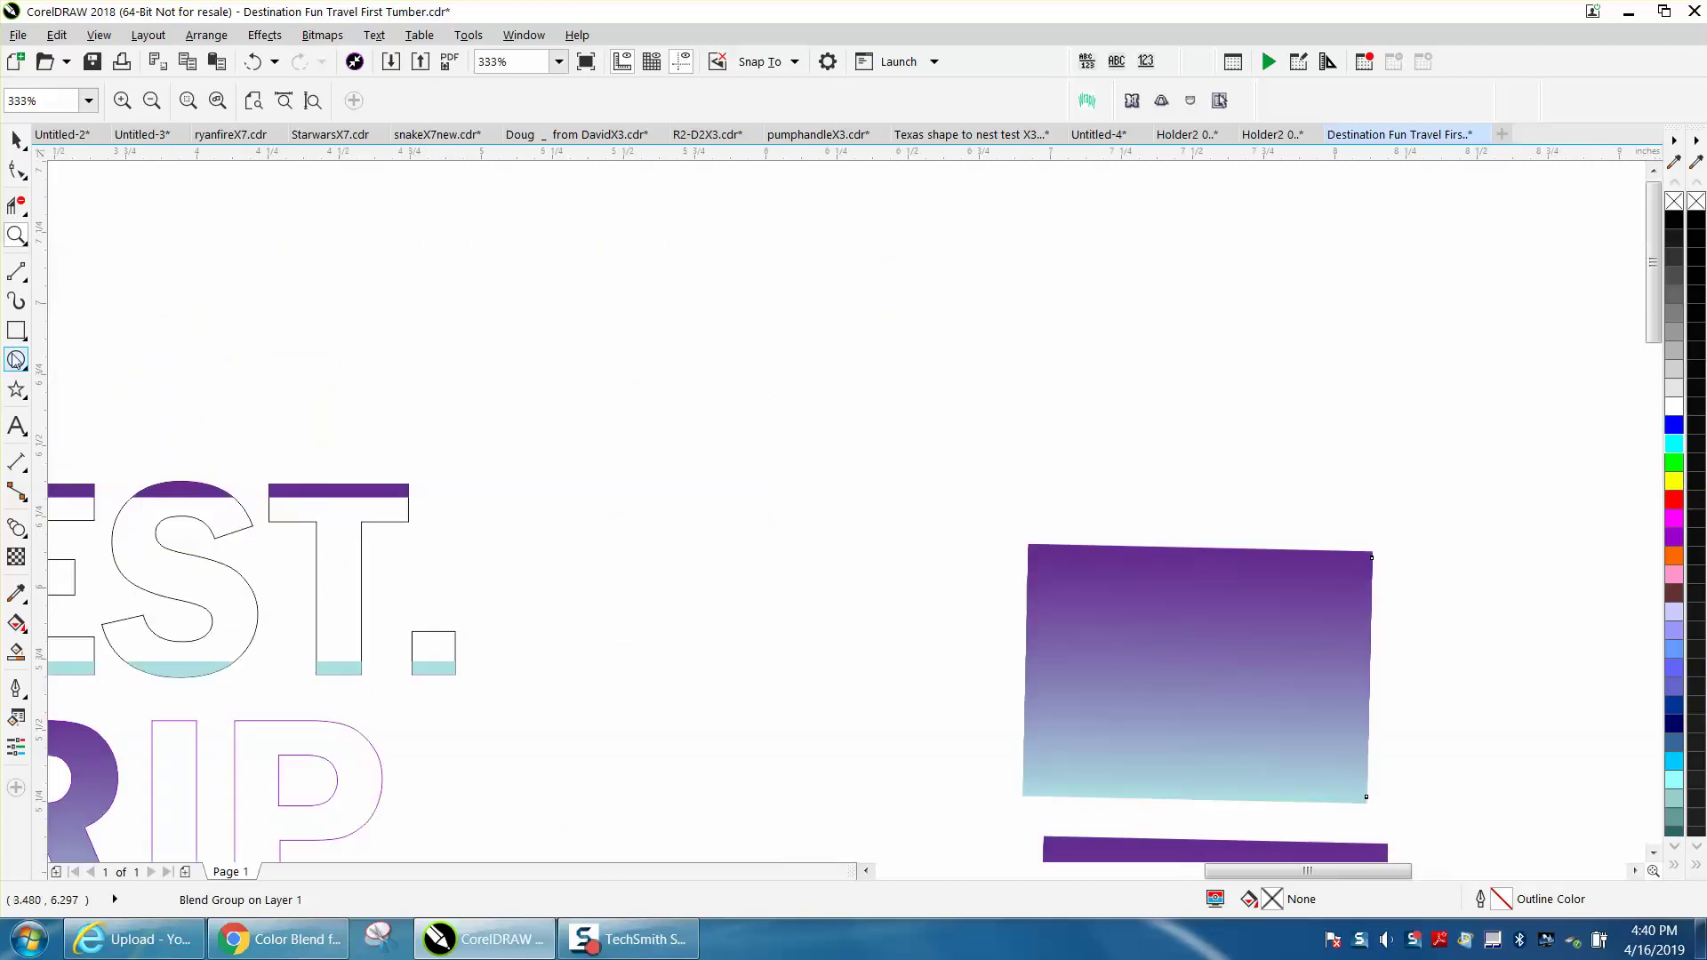
{"action": "left_click", "coordinate": [20, 274]}
{"action": "left_click", "coordinate": [73, 295]}
{"action": "left_click_drag", "start_coordinate": [409, 301], "coordinate": [735, 305]}
{"action": "left_click", "coordinate": [16, 141]}
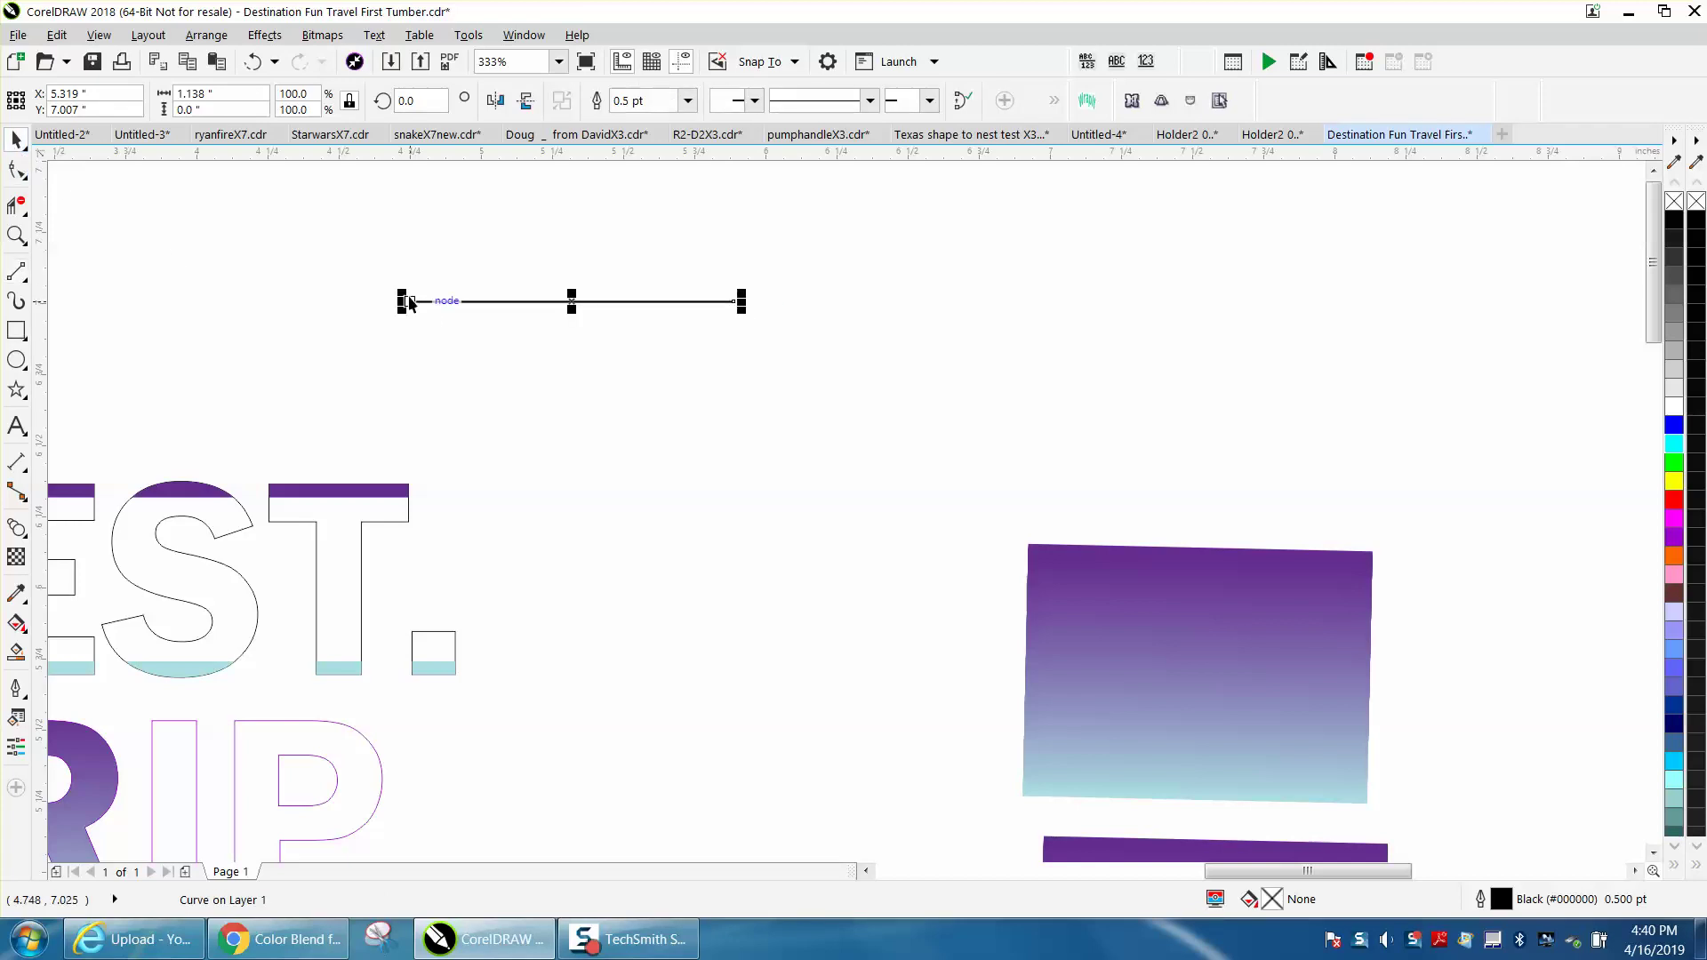
Step: Place a copy of the line about 0.73 inches below it and align both lines' centres one above the other
{"action": "left_click_drag", "start_coordinate": [575, 306], "coordinate": [627, 517]}
{"action": "left_click_drag", "start_coordinate": [571, 309], "coordinate": [628, 307]}
{"action": "left_click_drag", "start_coordinate": [420, 260], "coordinate": [674, 473]}
{"action": "left_click_drag", "start_coordinate": [915, 576], "coordinate": [915, 572]}
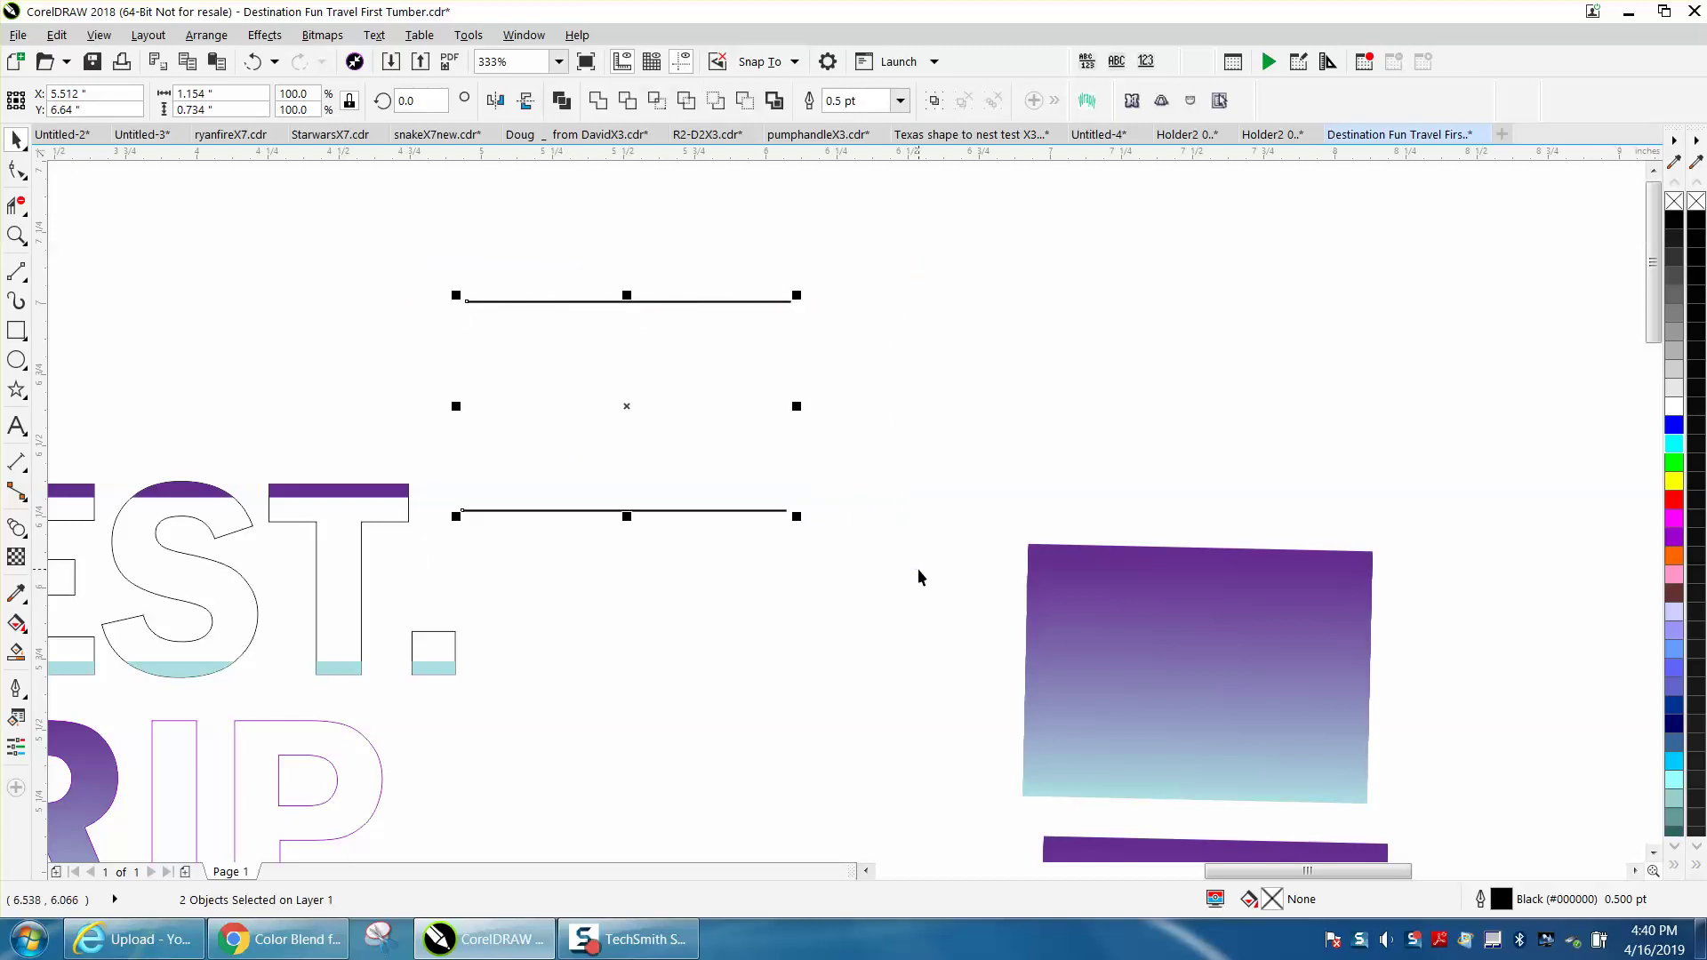
{"action": "key", "text": "c"}
Step: Sample the purple #652D90 from the top band of the S in BEST. and apply it to the upper line
{"action": "left_click", "coordinate": [26, 602]}
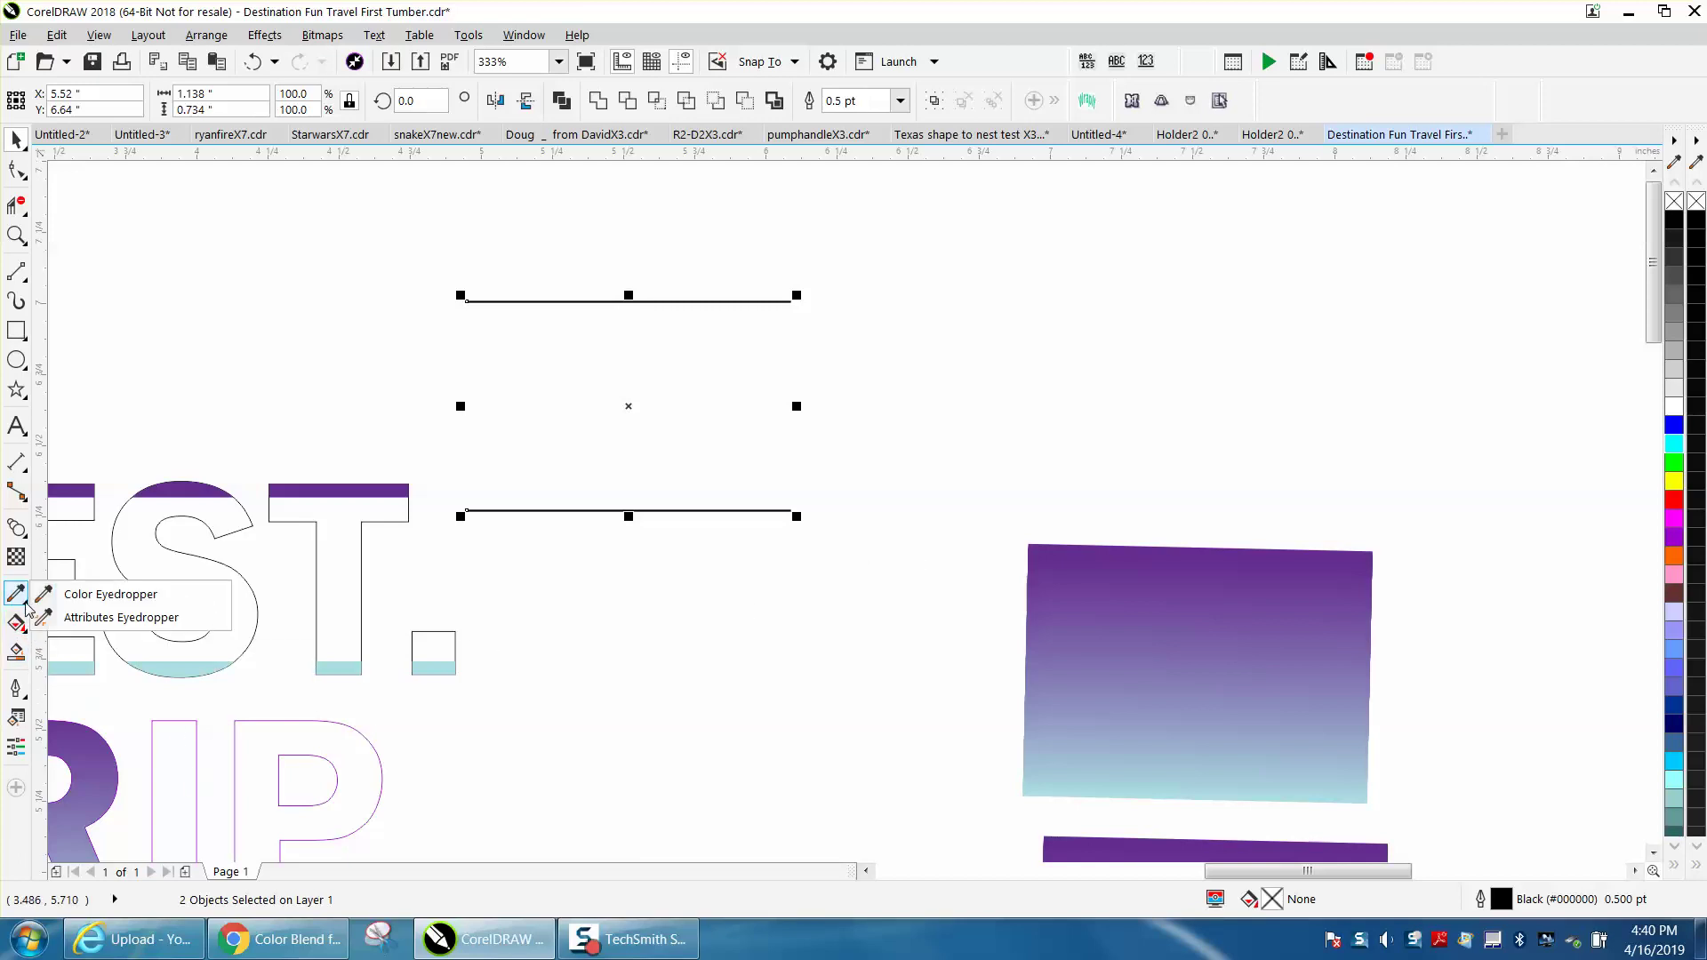
{"action": "left_click", "coordinate": [73, 595]}
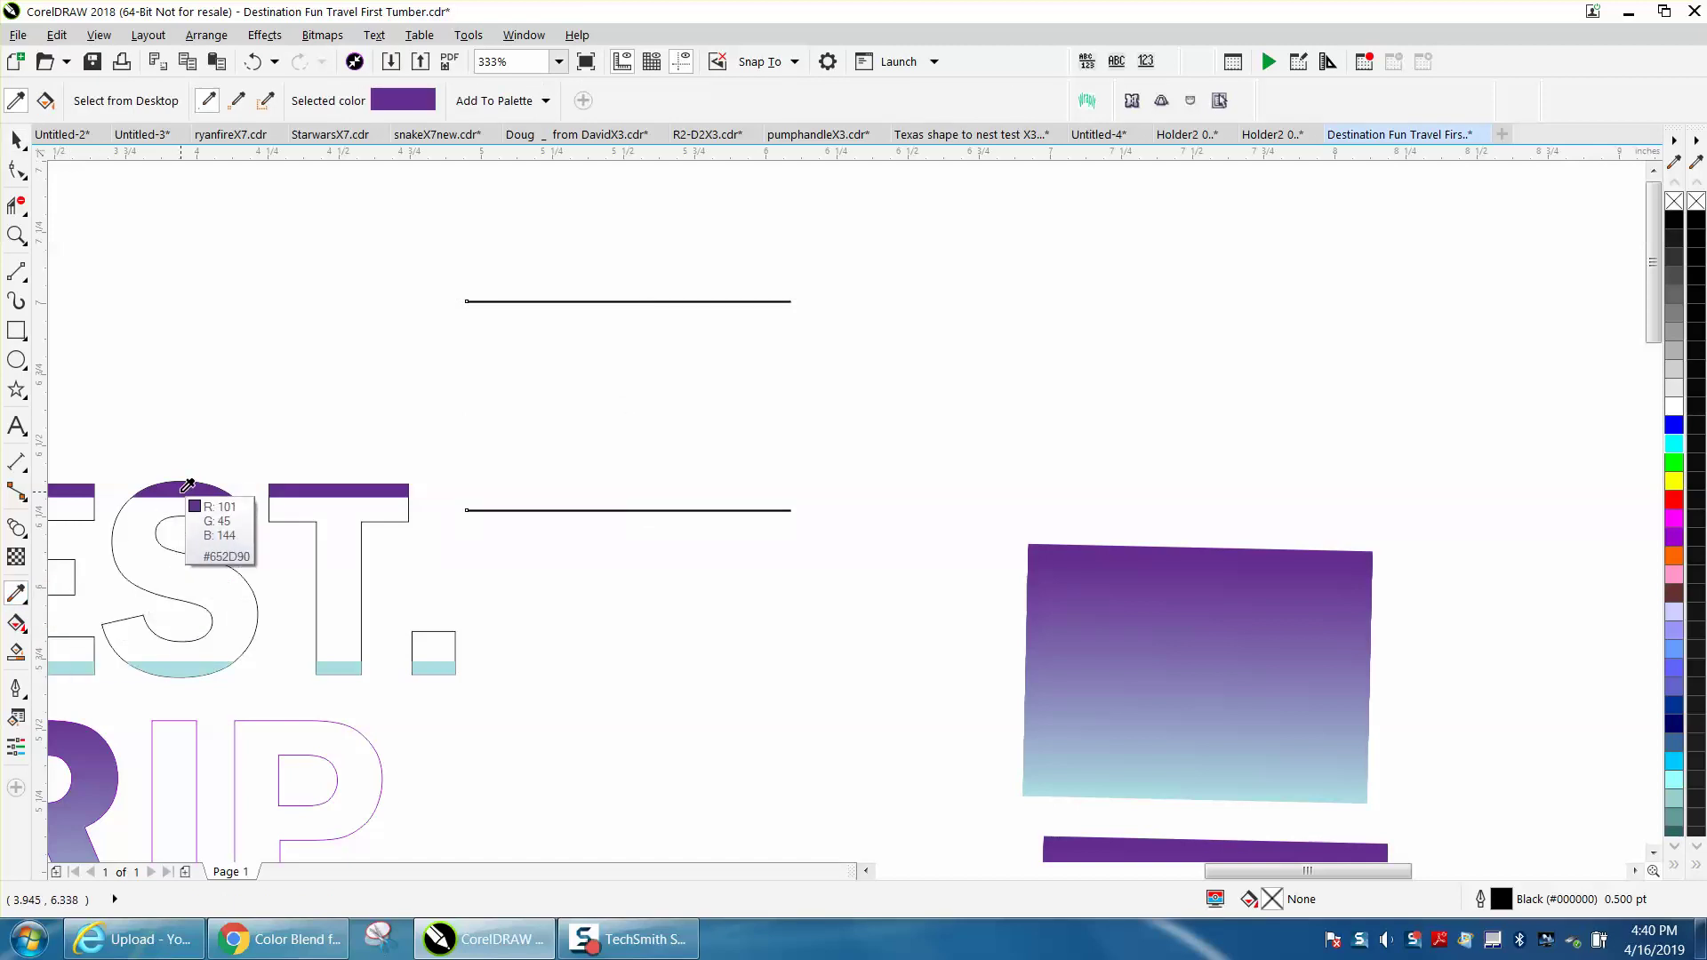
{"action": "left_click", "coordinate": [188, 486]}
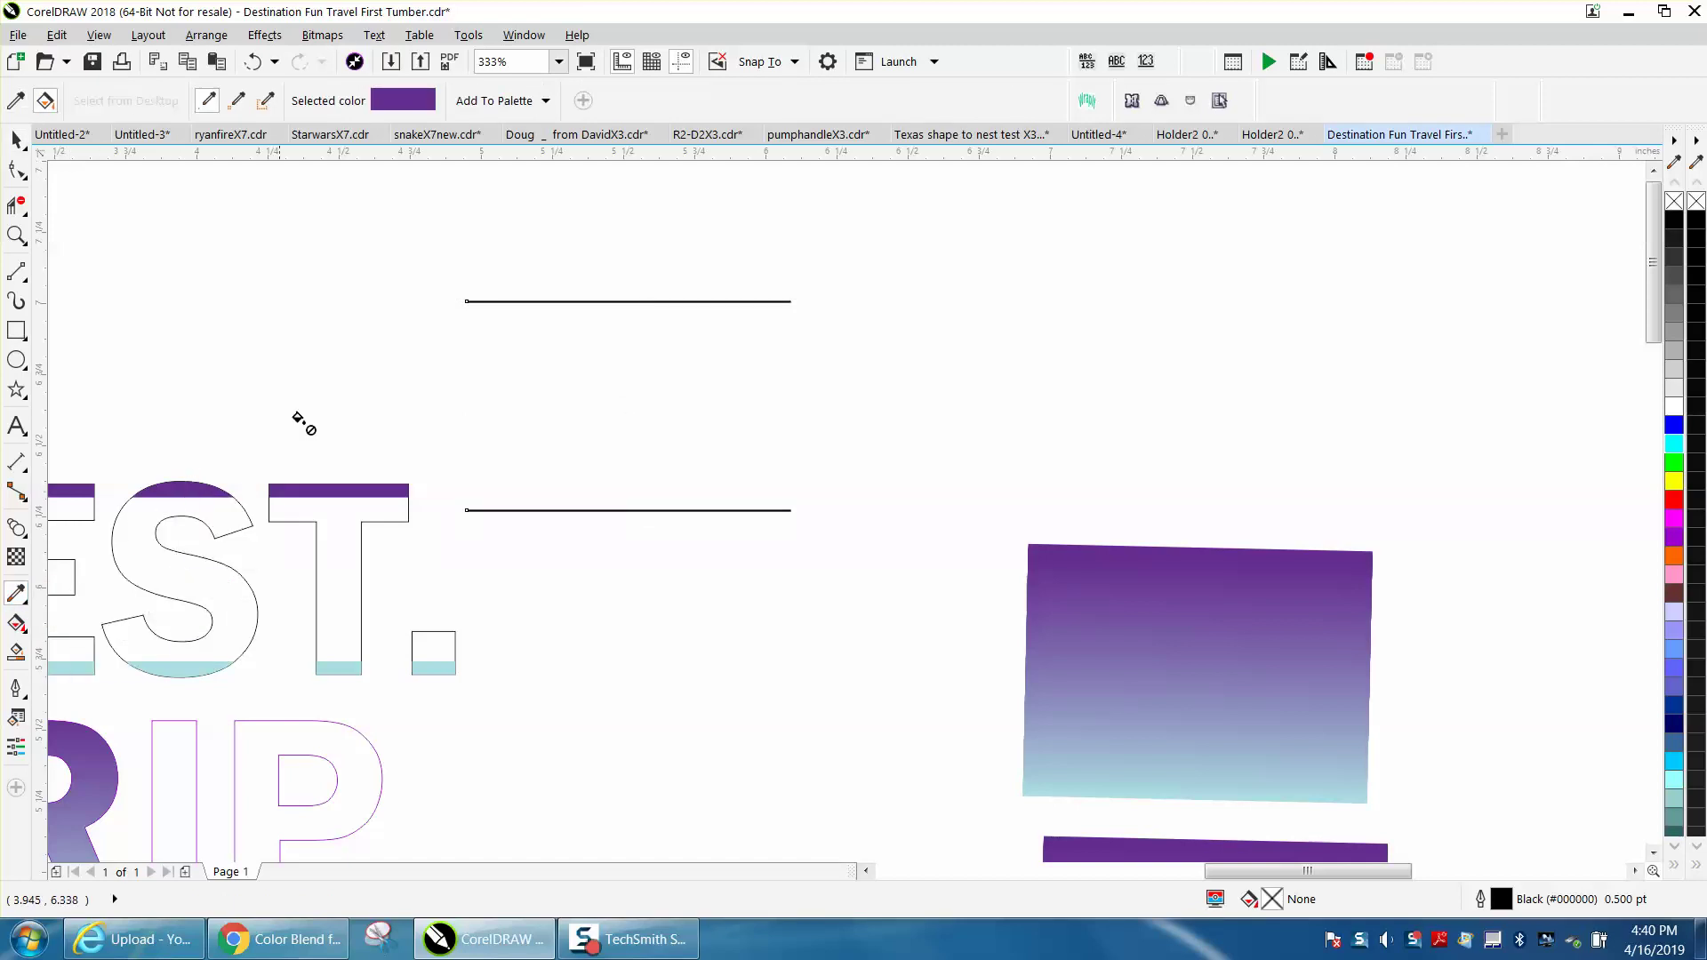
{"action": "left_click", "coordinate": [508, 301]}
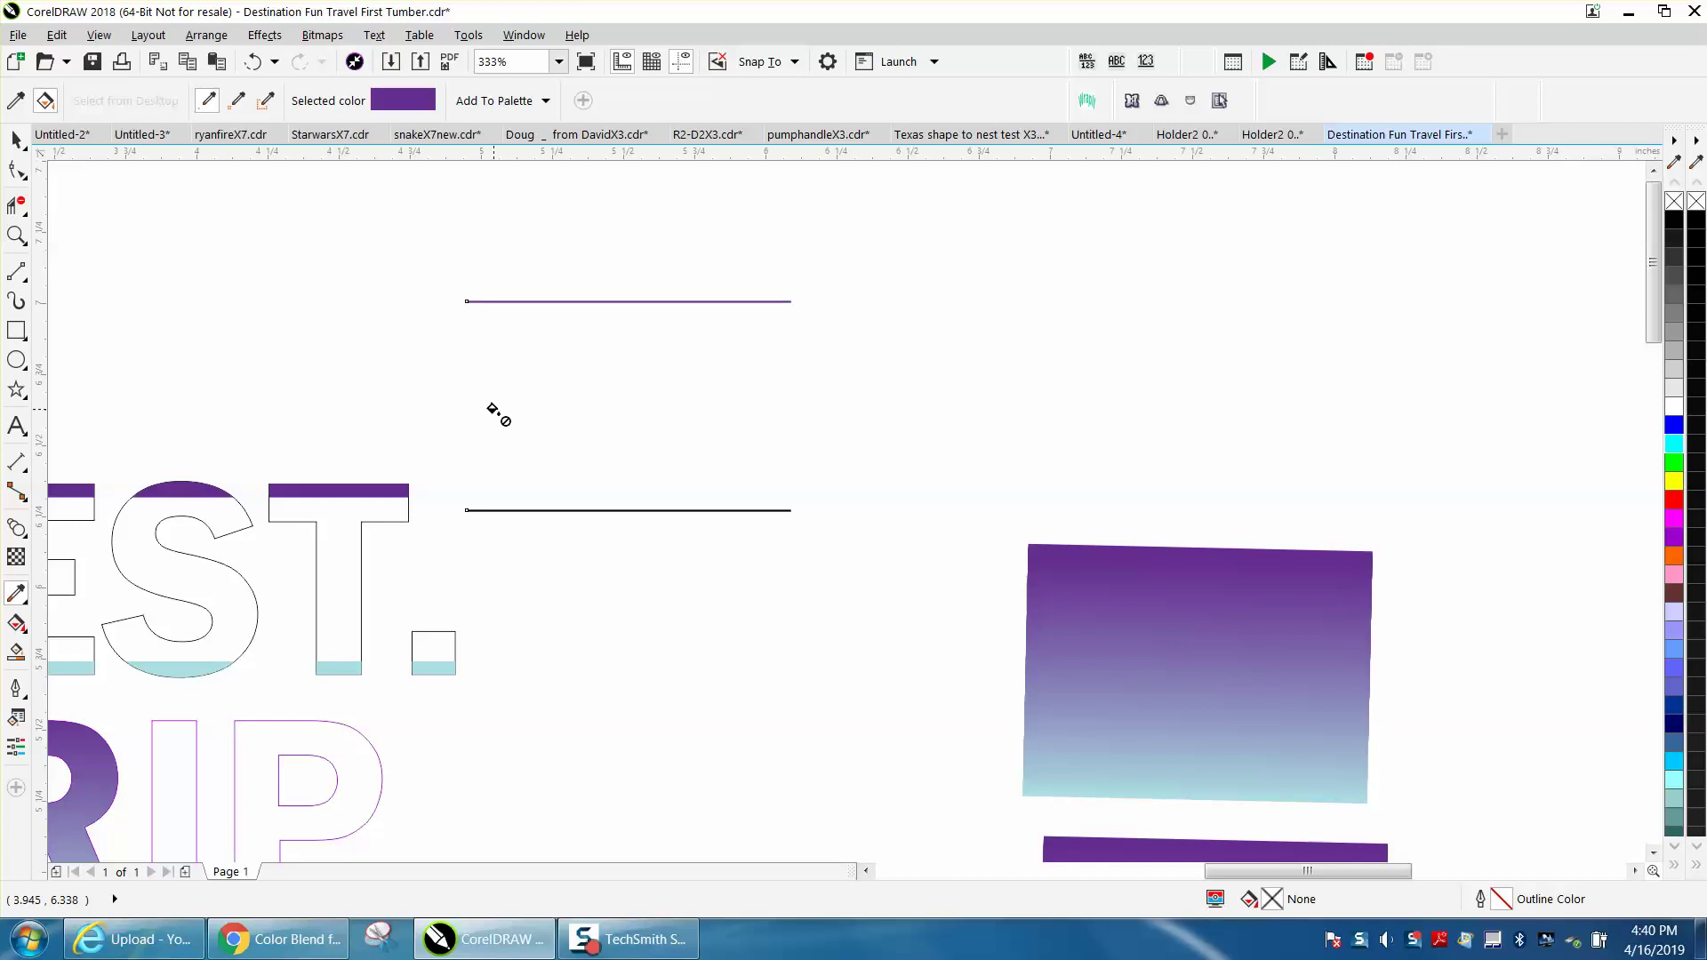
Step: Sample the light blue #AEDEE4 from the bottom band of the T in BEST. and apply it to the lower line
{"action": "left_click", "coordinate": [27, 610]}
{"action": "left_click", "coordinate": [73, 593]}
{"action": "left_click", "coordinate": [26, 607]}
{"action": "left_click", "coordinate": [73, 593]}
{"action": "left_click", "coordinate": [16, 140]}
{"action": "left_click", "coordinate": [489, 500]}
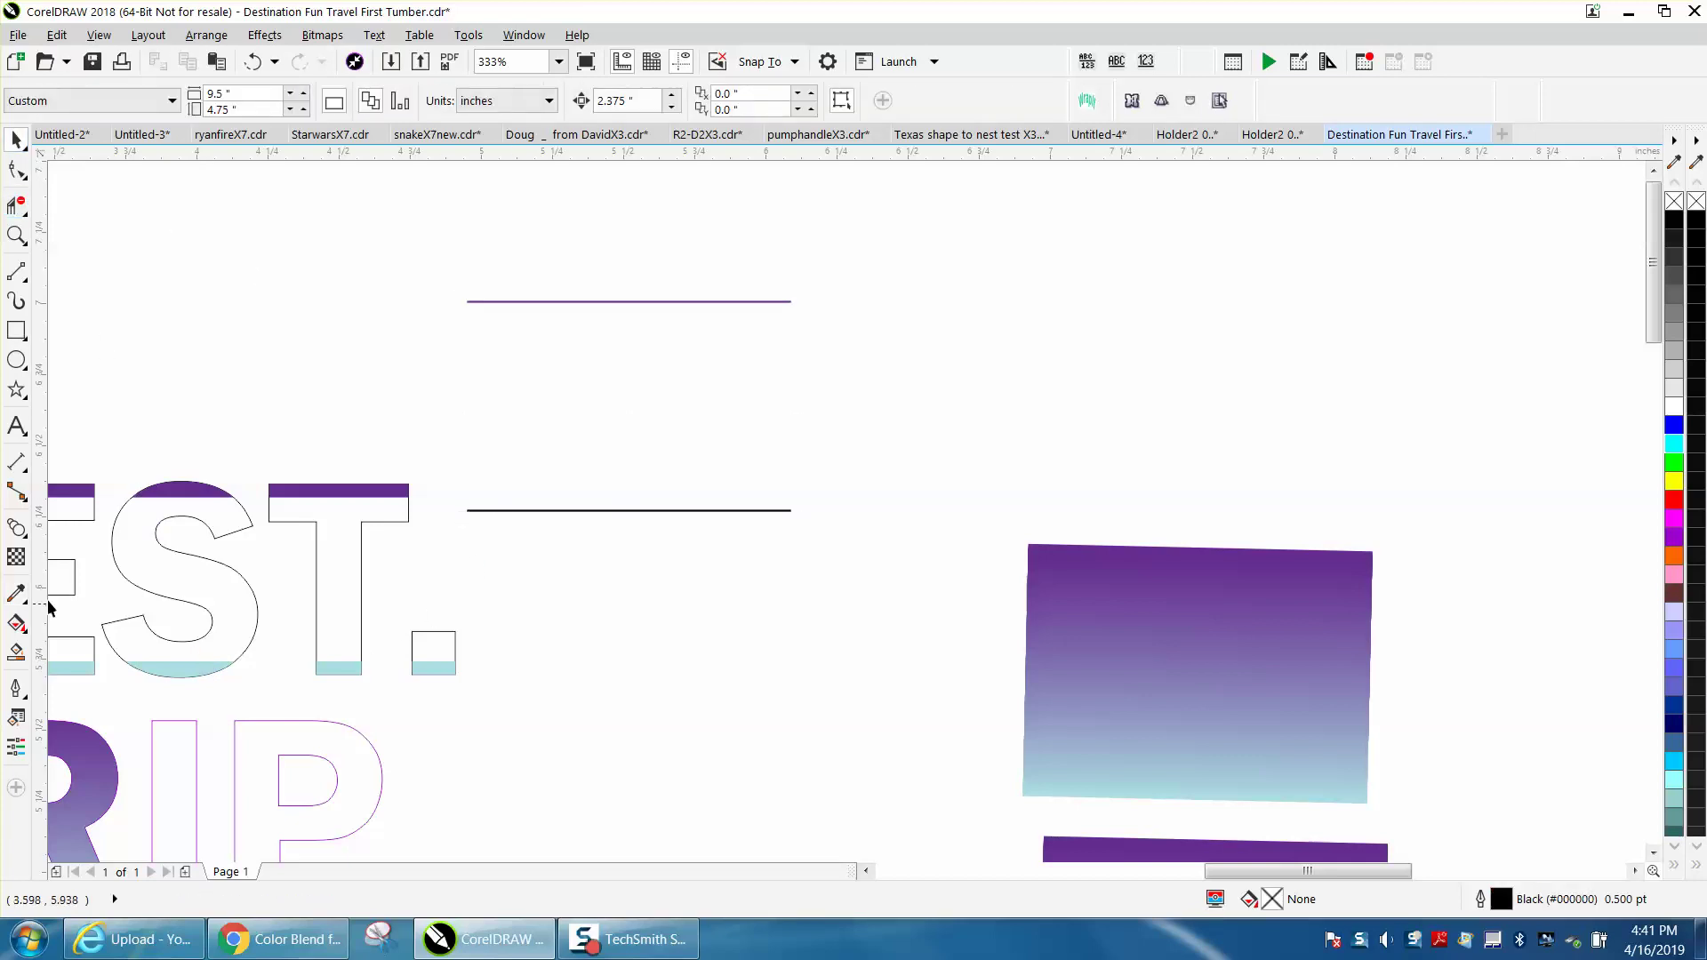
{"action": "left_click", "coordinate": [16, 593]}
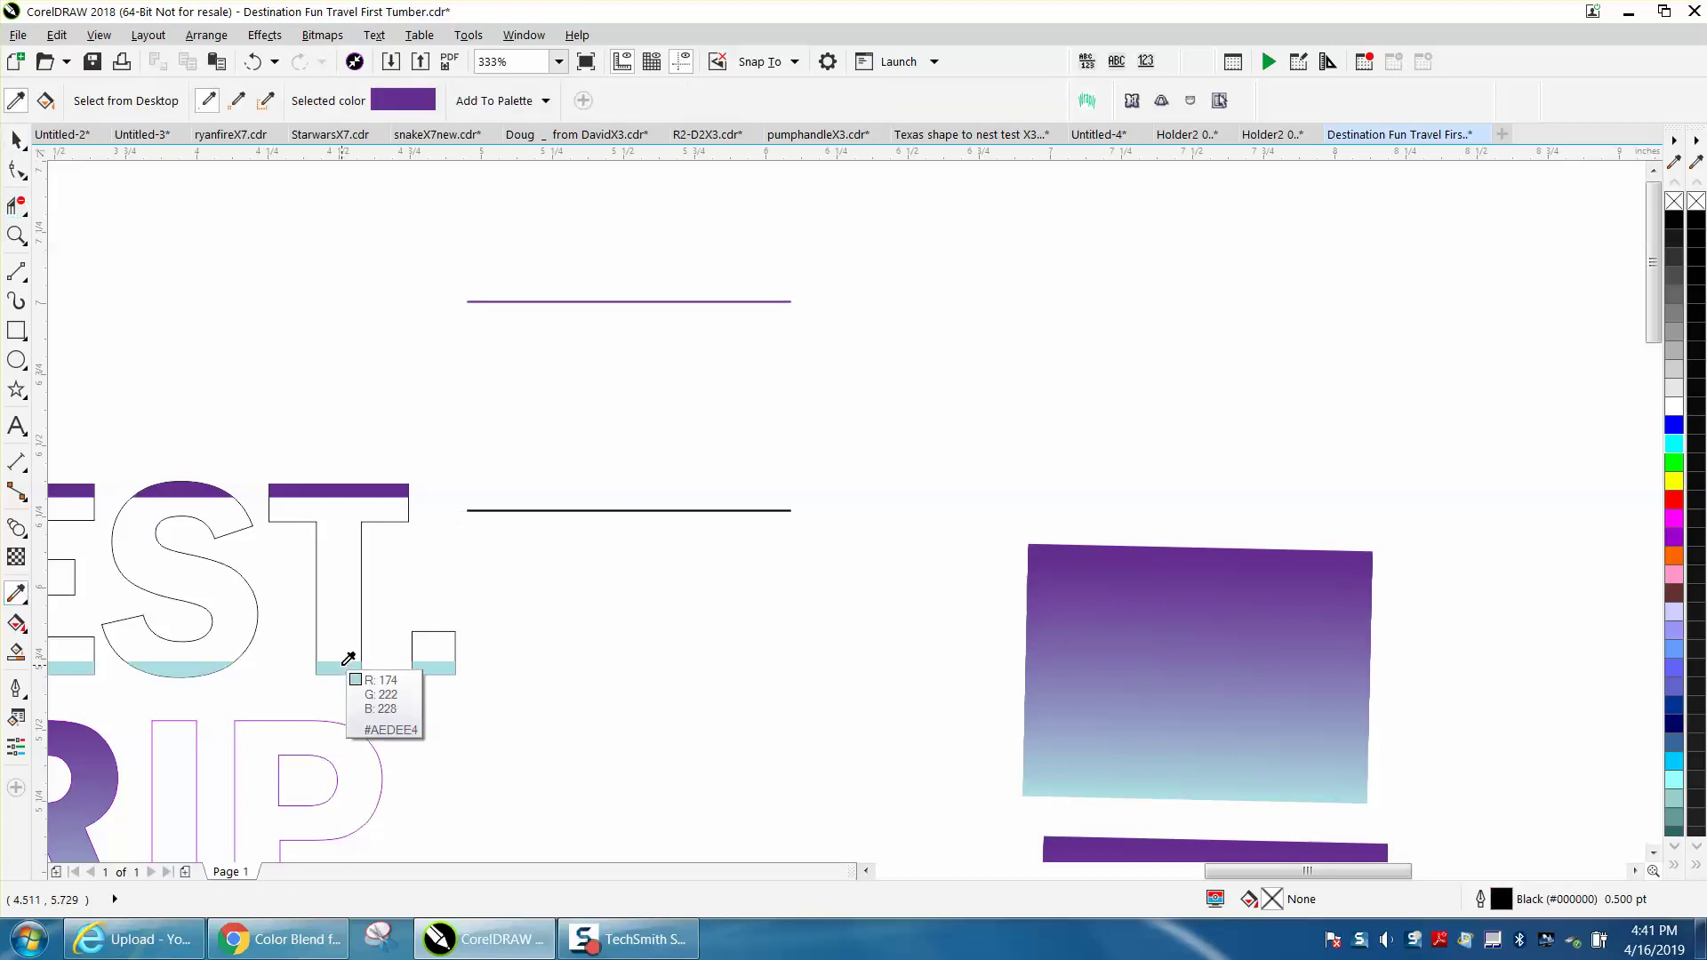
{"action": "left_click", "coordinate": [347, 659]}
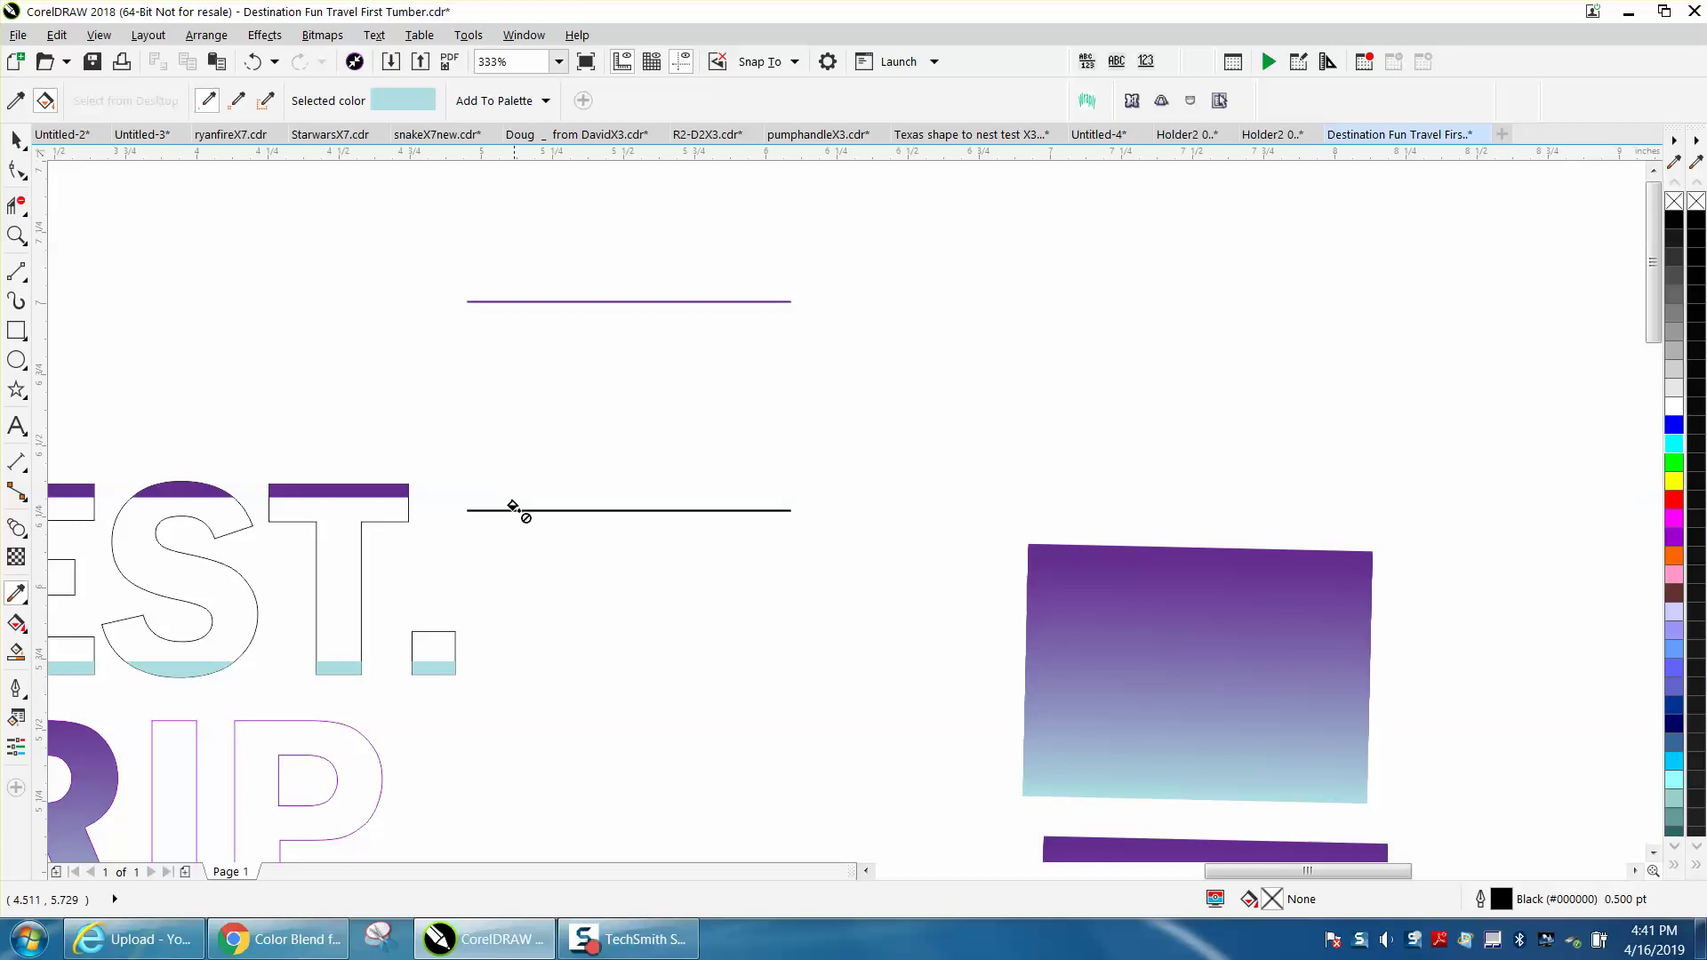
{"action": "left_click", "coordinate": [521, 511]}
{"action": "left_click", "coordinate": [16, 140]}
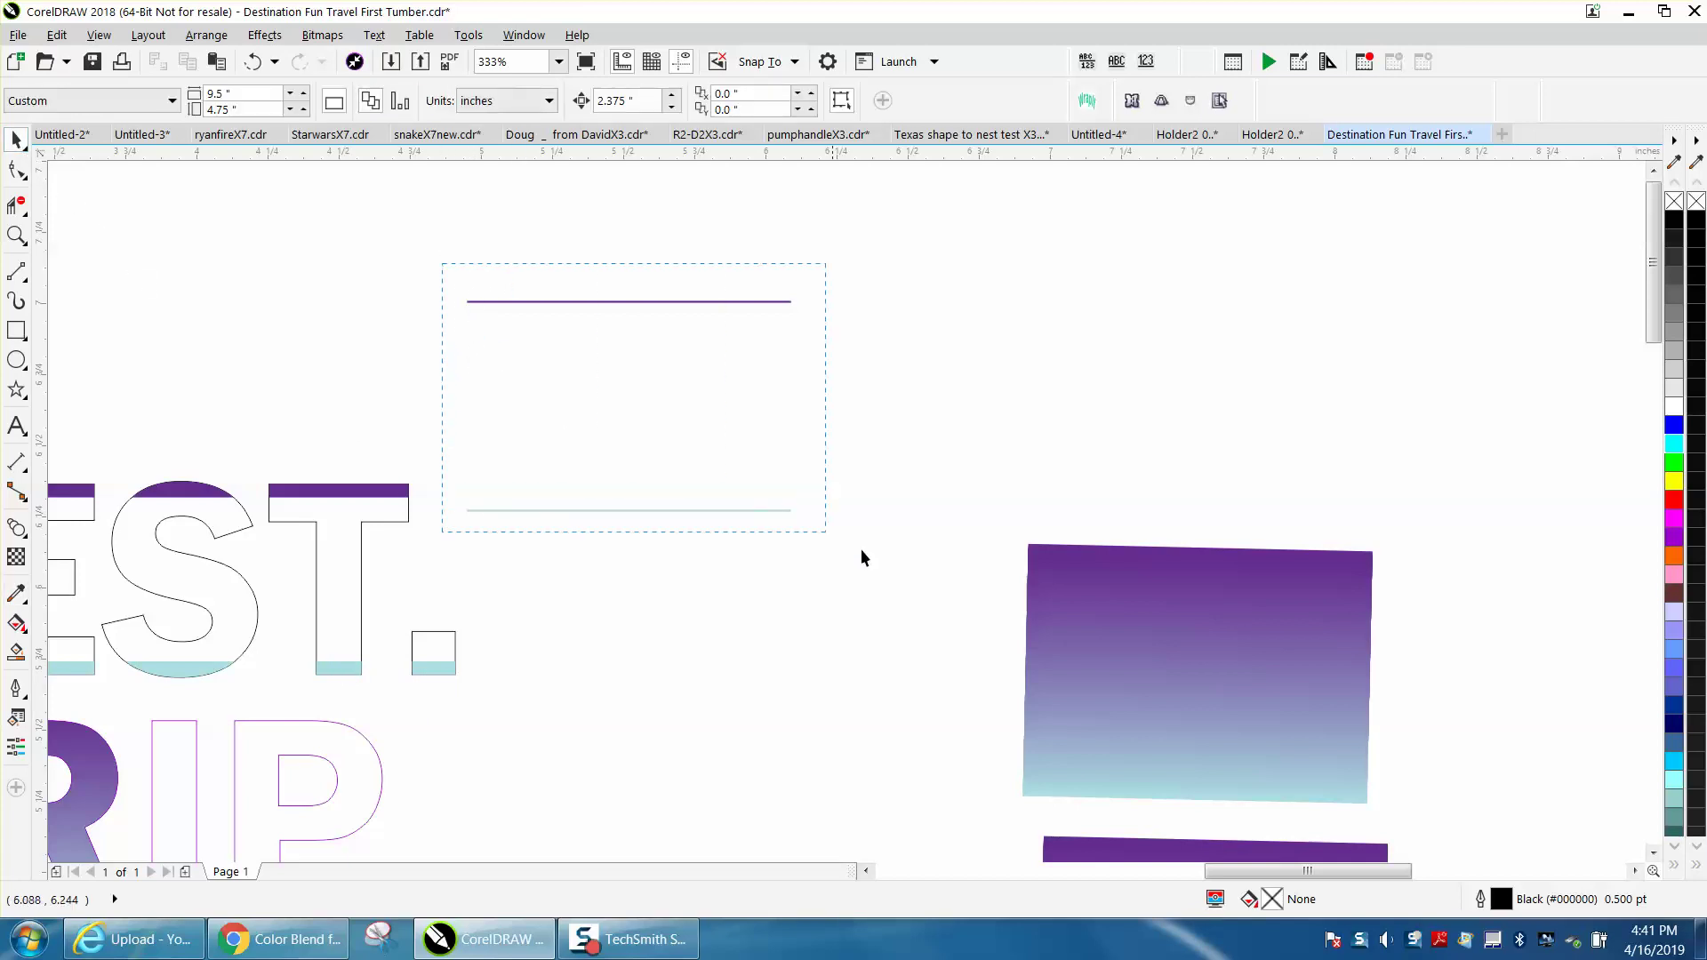
Step: Set the upper purple line's outline width to 1.5 pt
{"action": "left_click", "coordinate": [806, 403]}
{"action": "left_click", "coordinate": [766, 302]}
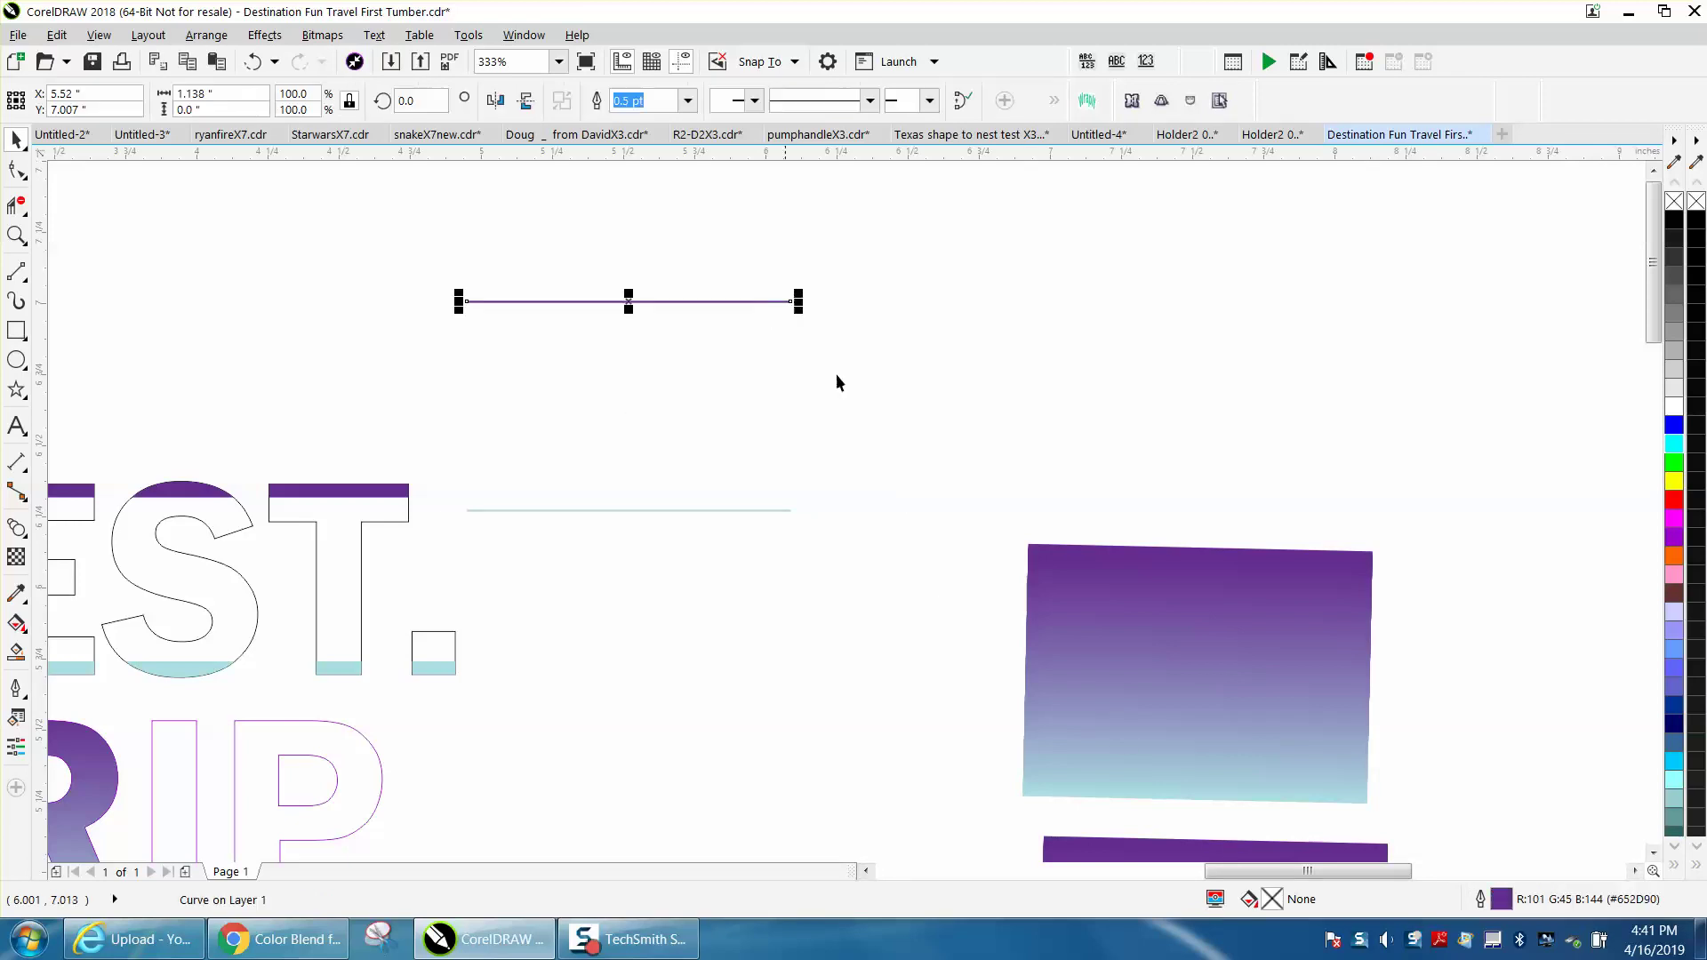
{"action": "double_click", "coordinate": [1503, 900]}
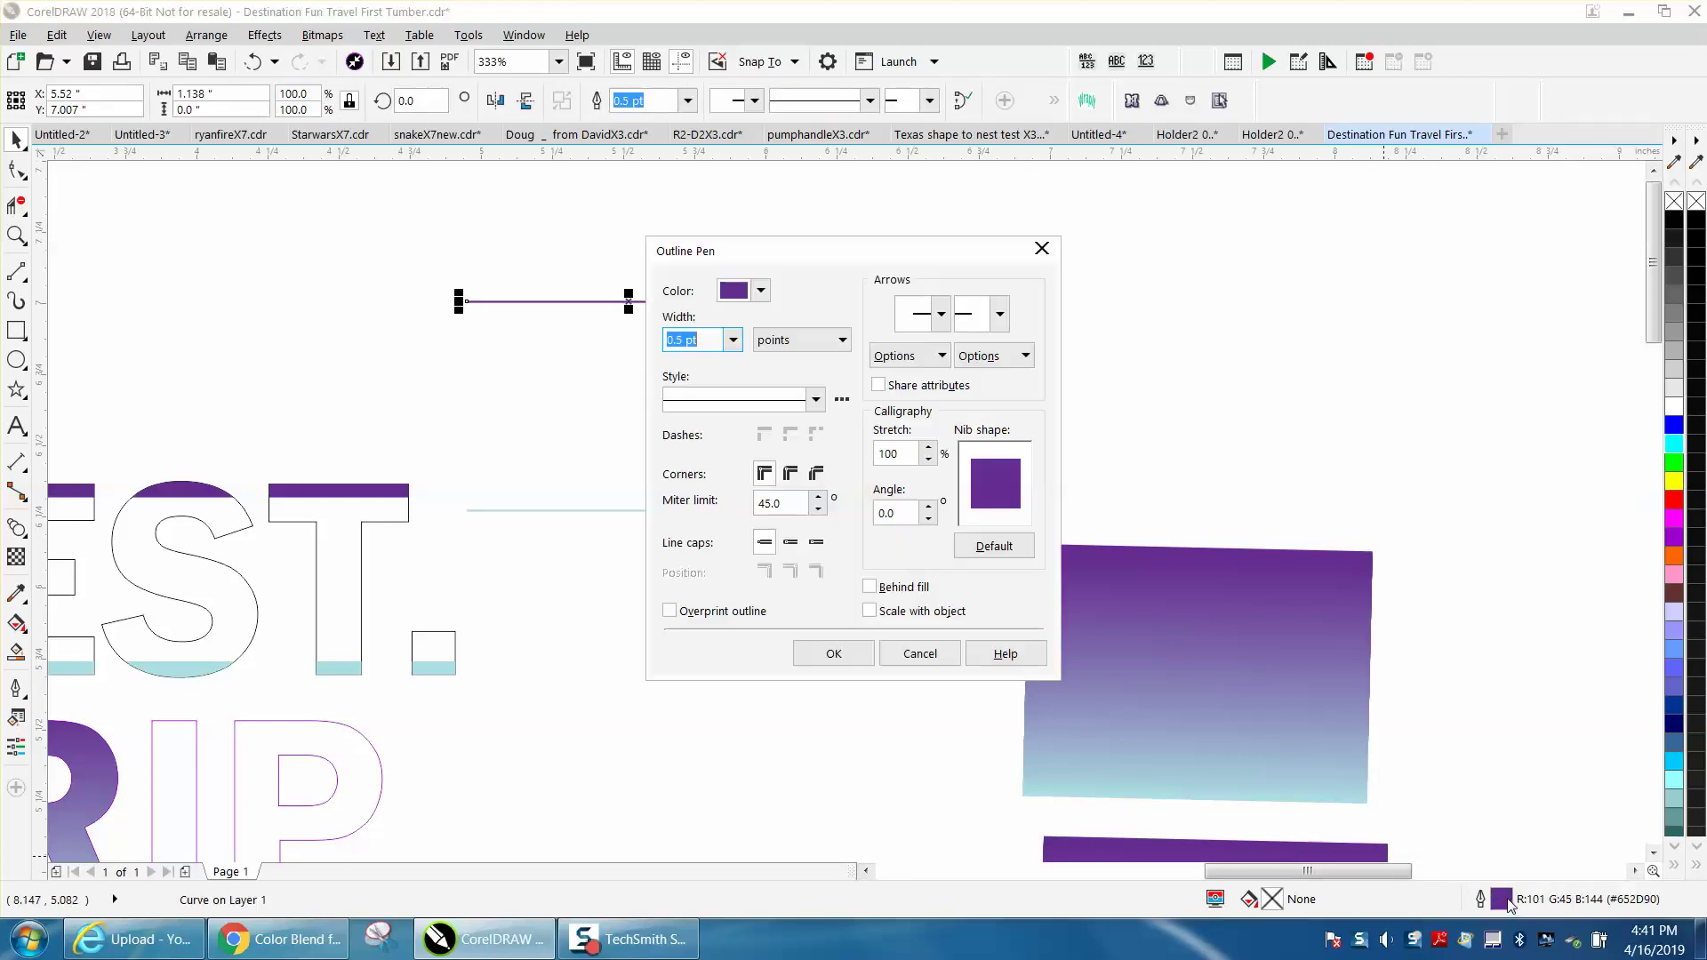
{"action": "left_click", "coordinate": [732, 341]}
{"action": "left_click", "coordinate": [712, 450]}
{"action": "left_click", "coordinate": [847, 654]}
{"action": "key", "text": "Escape"}
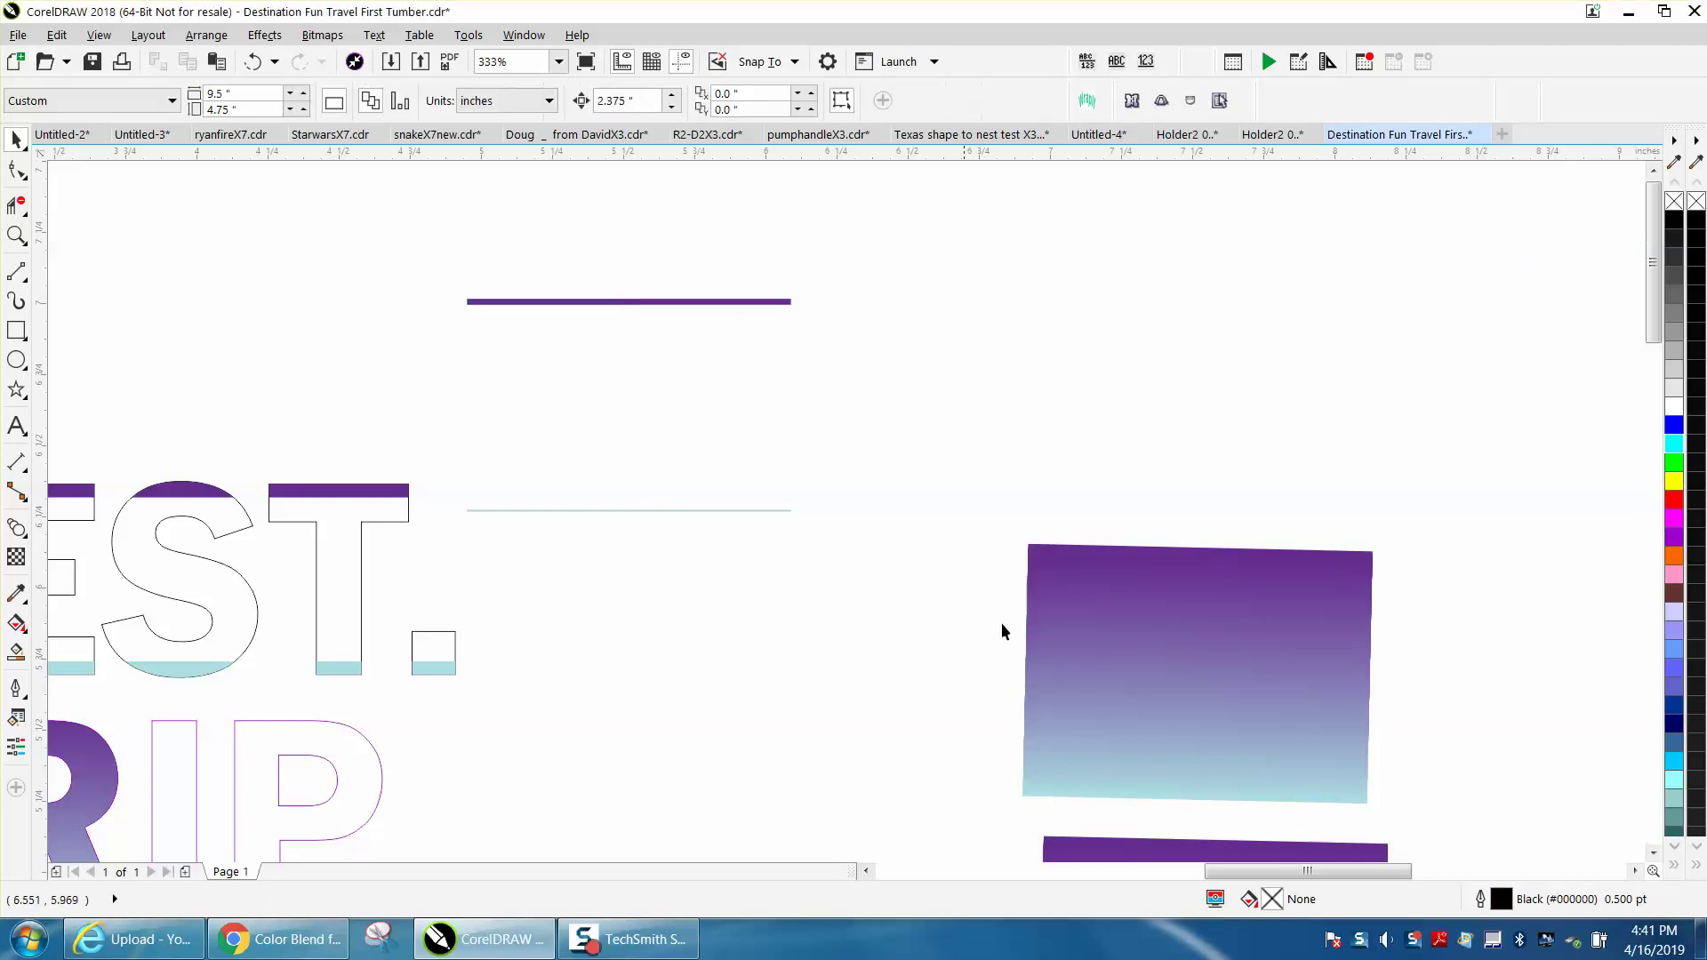
Step: Set the lower light-blue line's outline width to 1.5 pt
{"action": "left_click", "coordinate": [734, 510]}
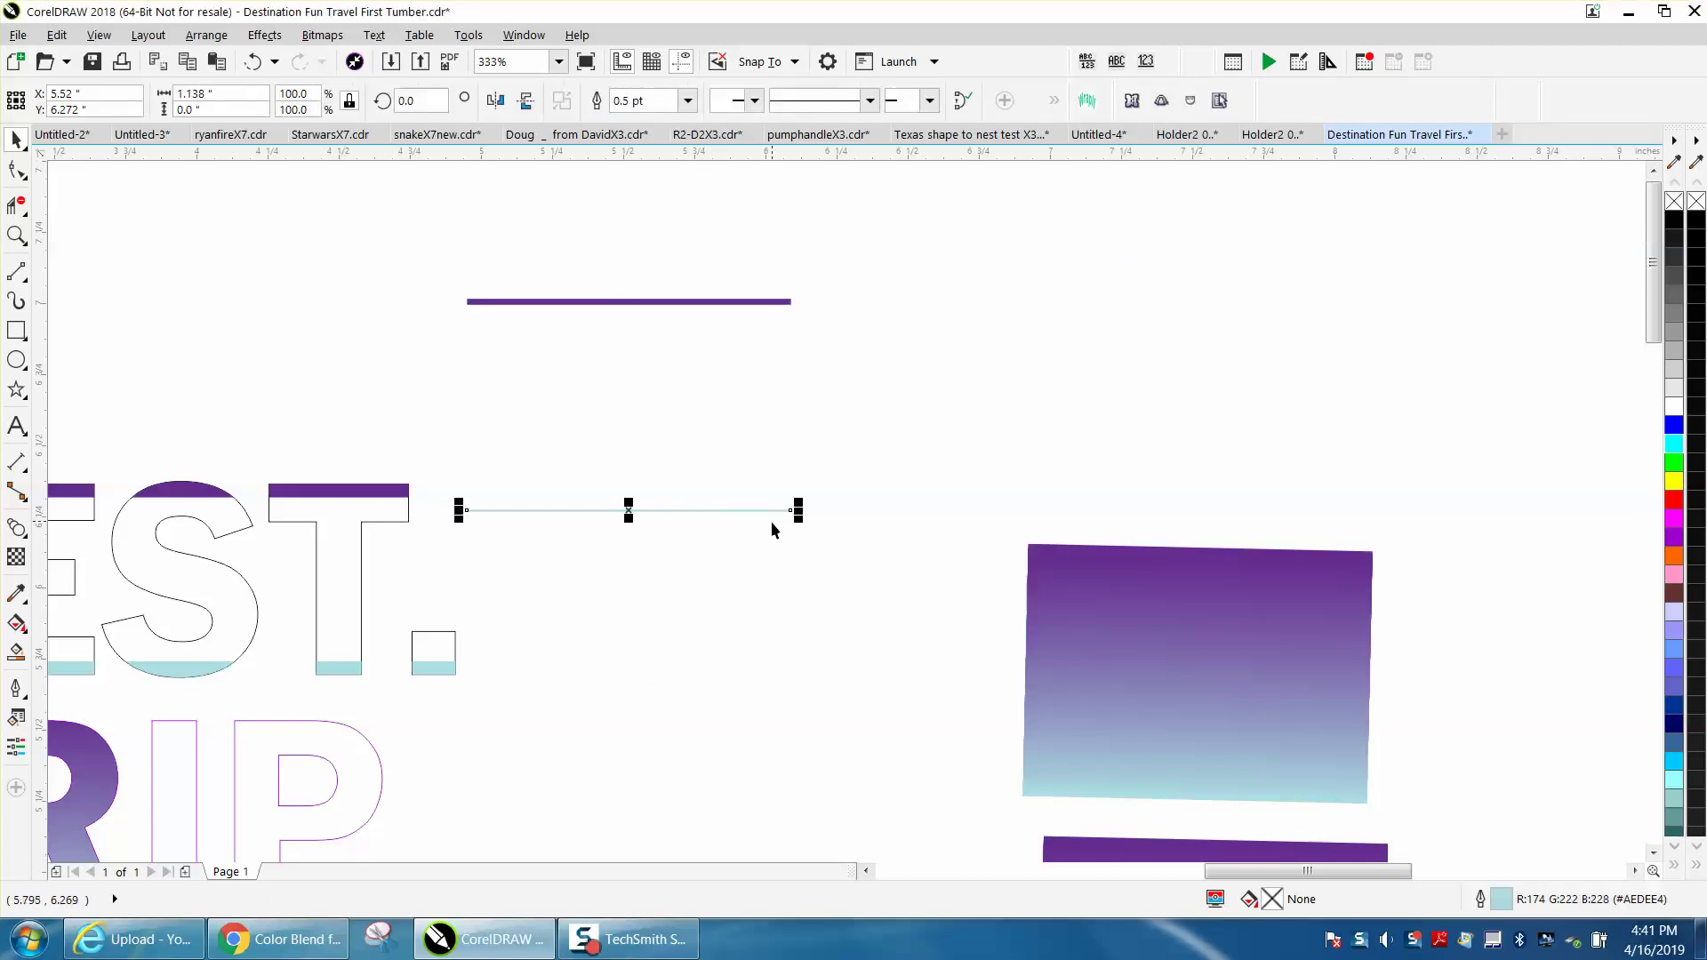
{"action": "double_click", "coordinate": [1502, 899]}
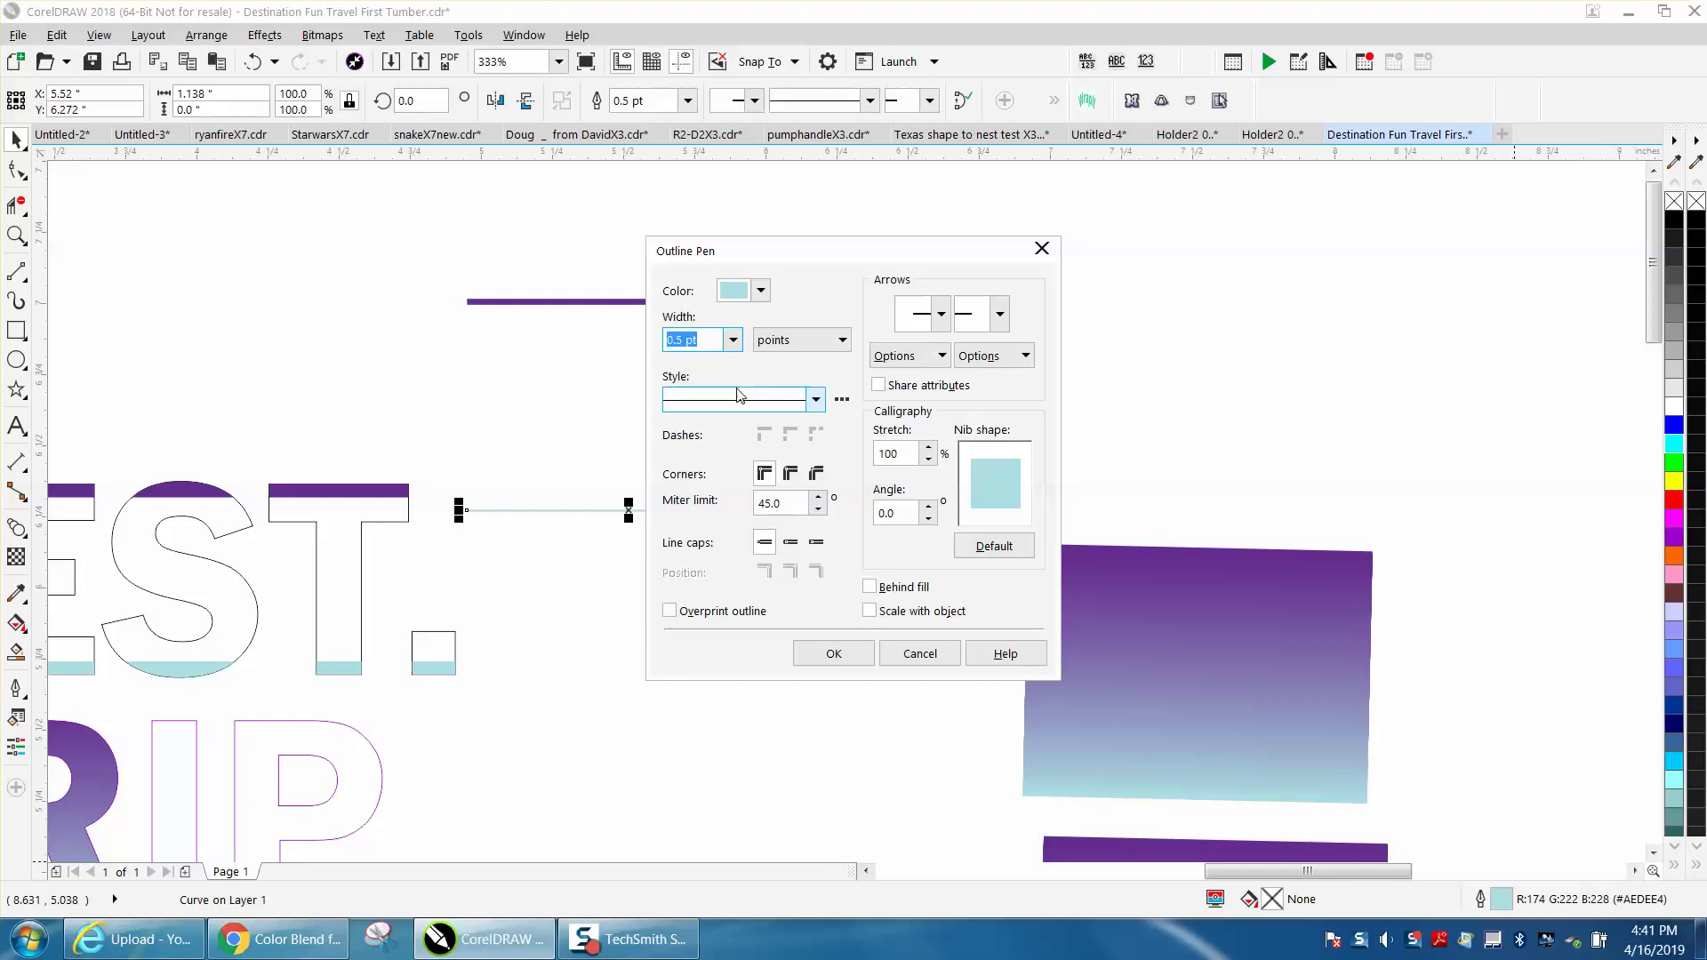
{"action": "left_click", "coordinate": [735, 341]}
{"action": "left_click", "coordinate": [707, 442]}
{"action": "left_click", "coordinate": [833, 653]}
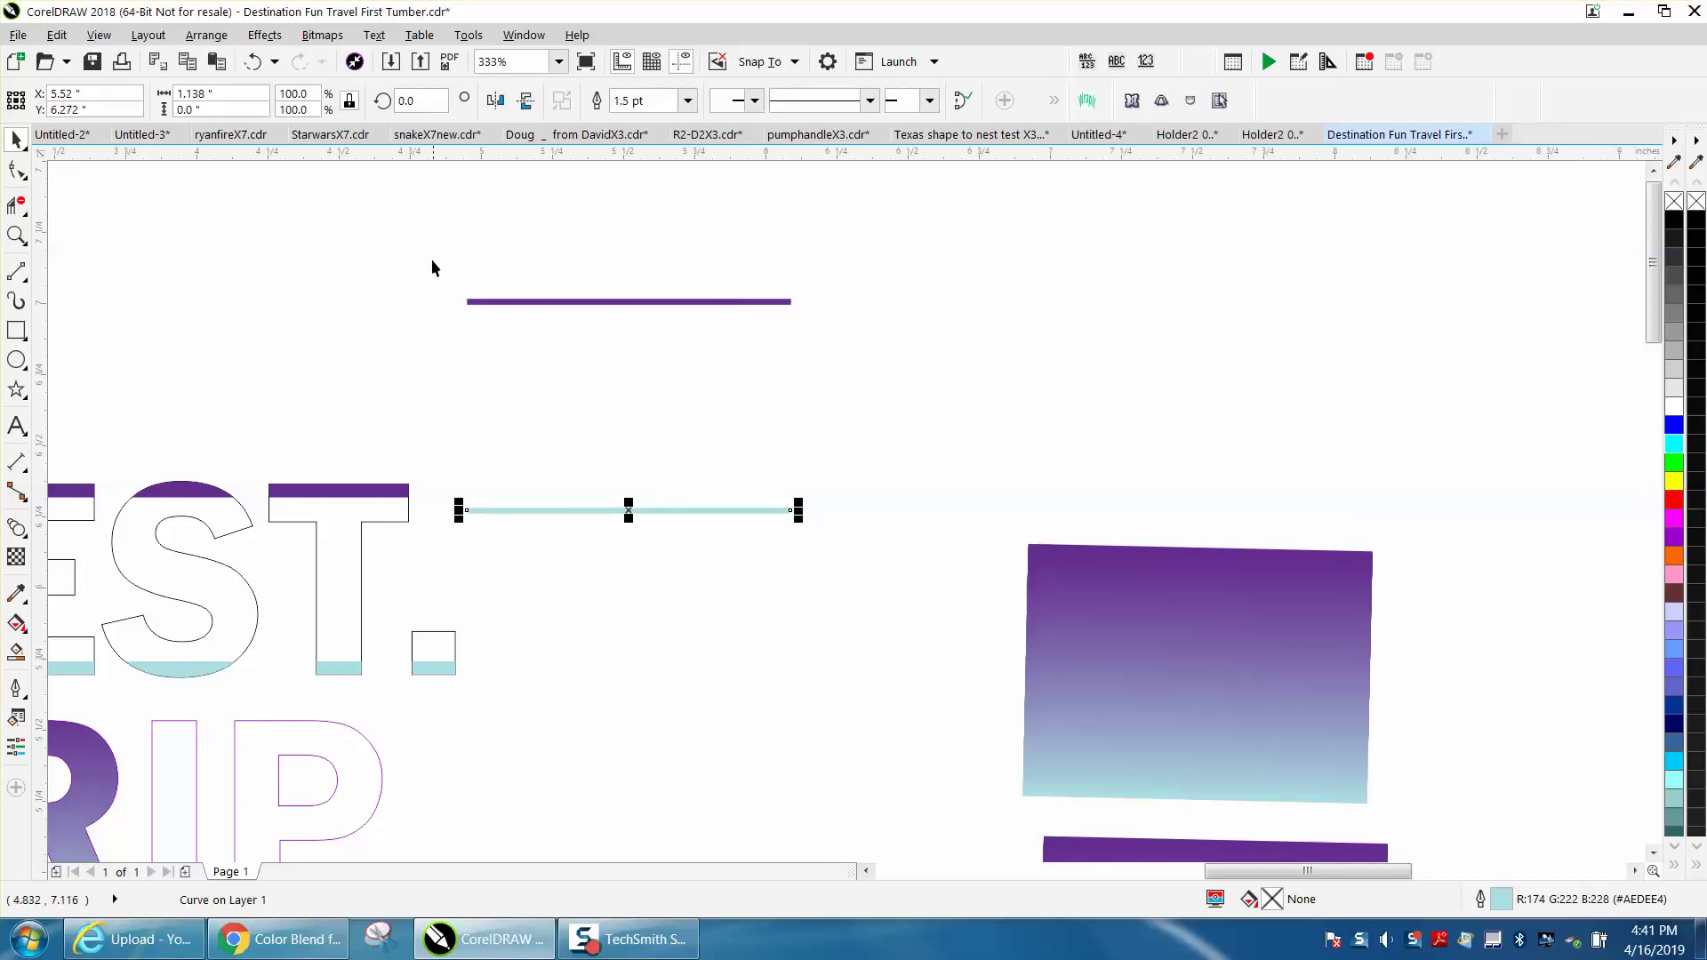
Step: Blend the purple and light-blue lines with 200 steps
{"action": "left_click", "coordinate": [263, 36]}
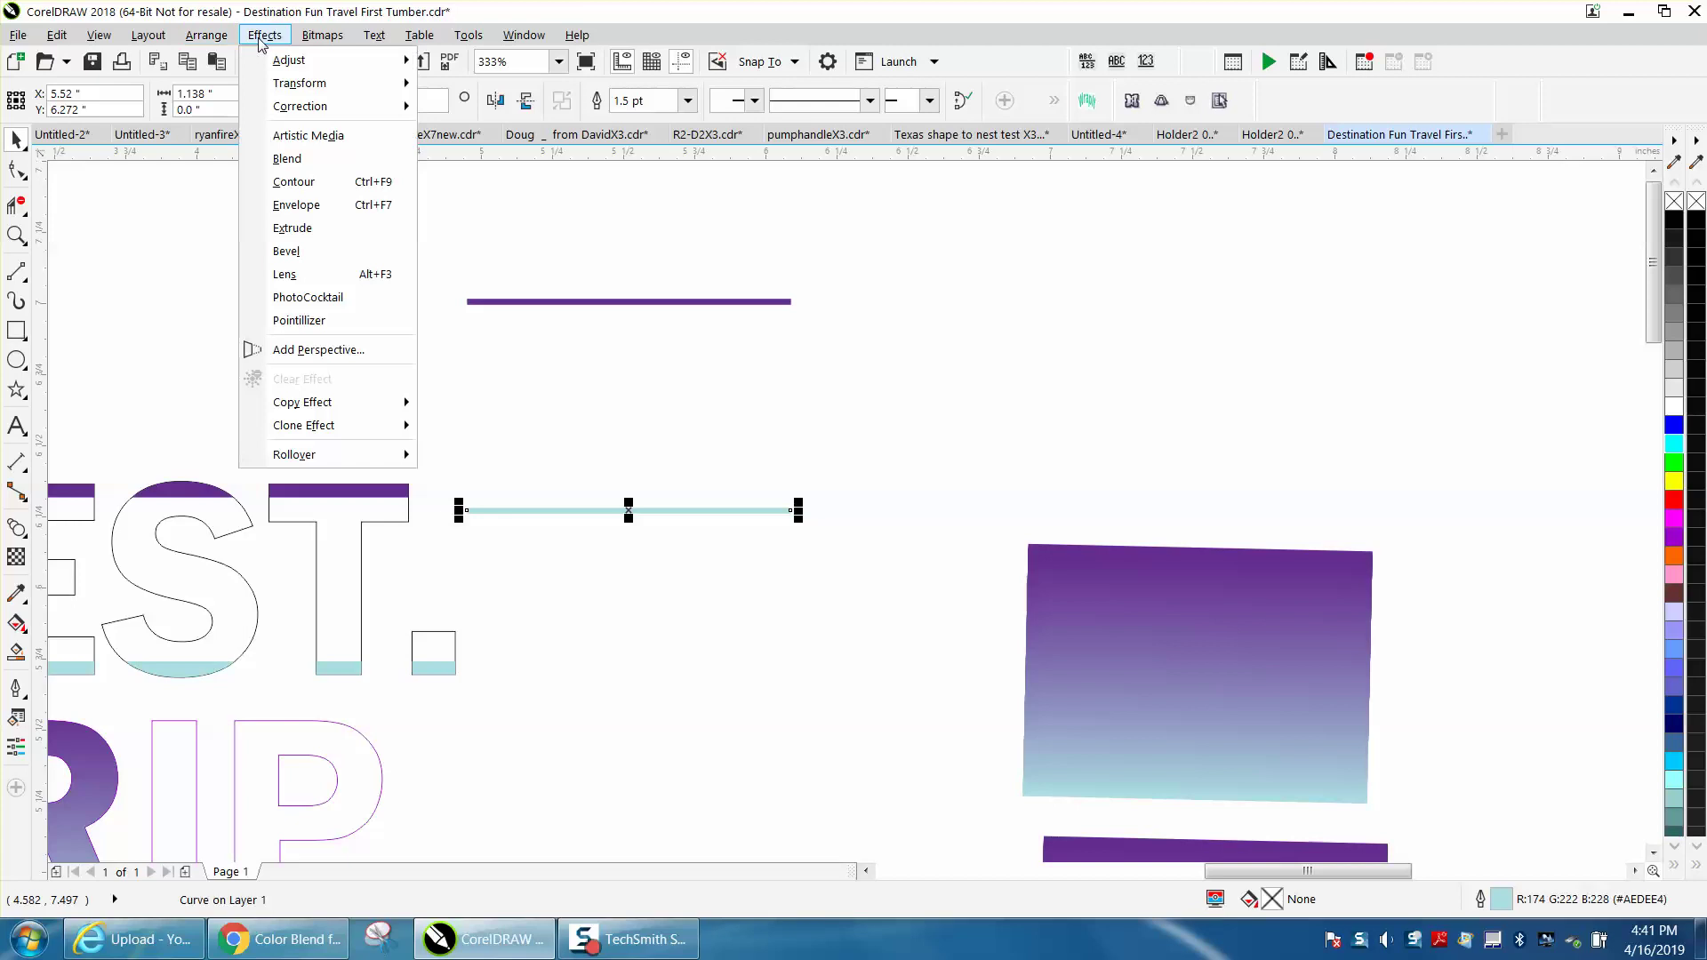
{"action": "left_click", "coordinate": [287, 159]}
{"action": "left_click_drag", "start_coordinate": [368, 289], "coordinate": [752, 585]}
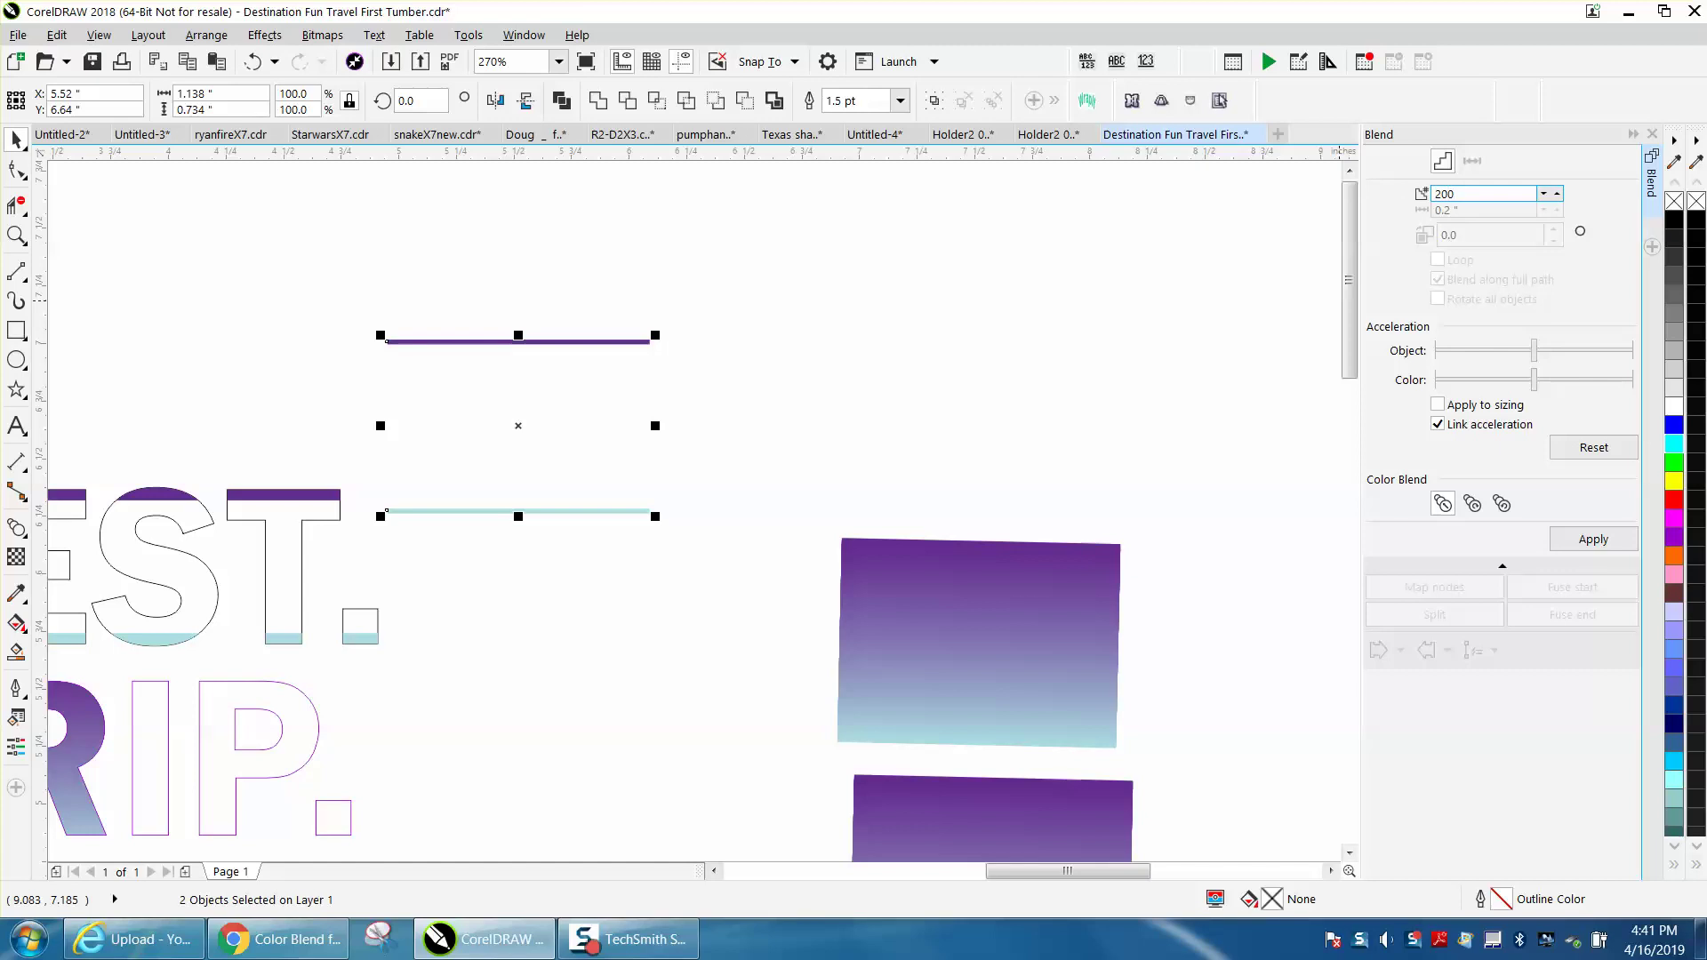
{"action": "left_click", "coordinate": [1595, 542]}
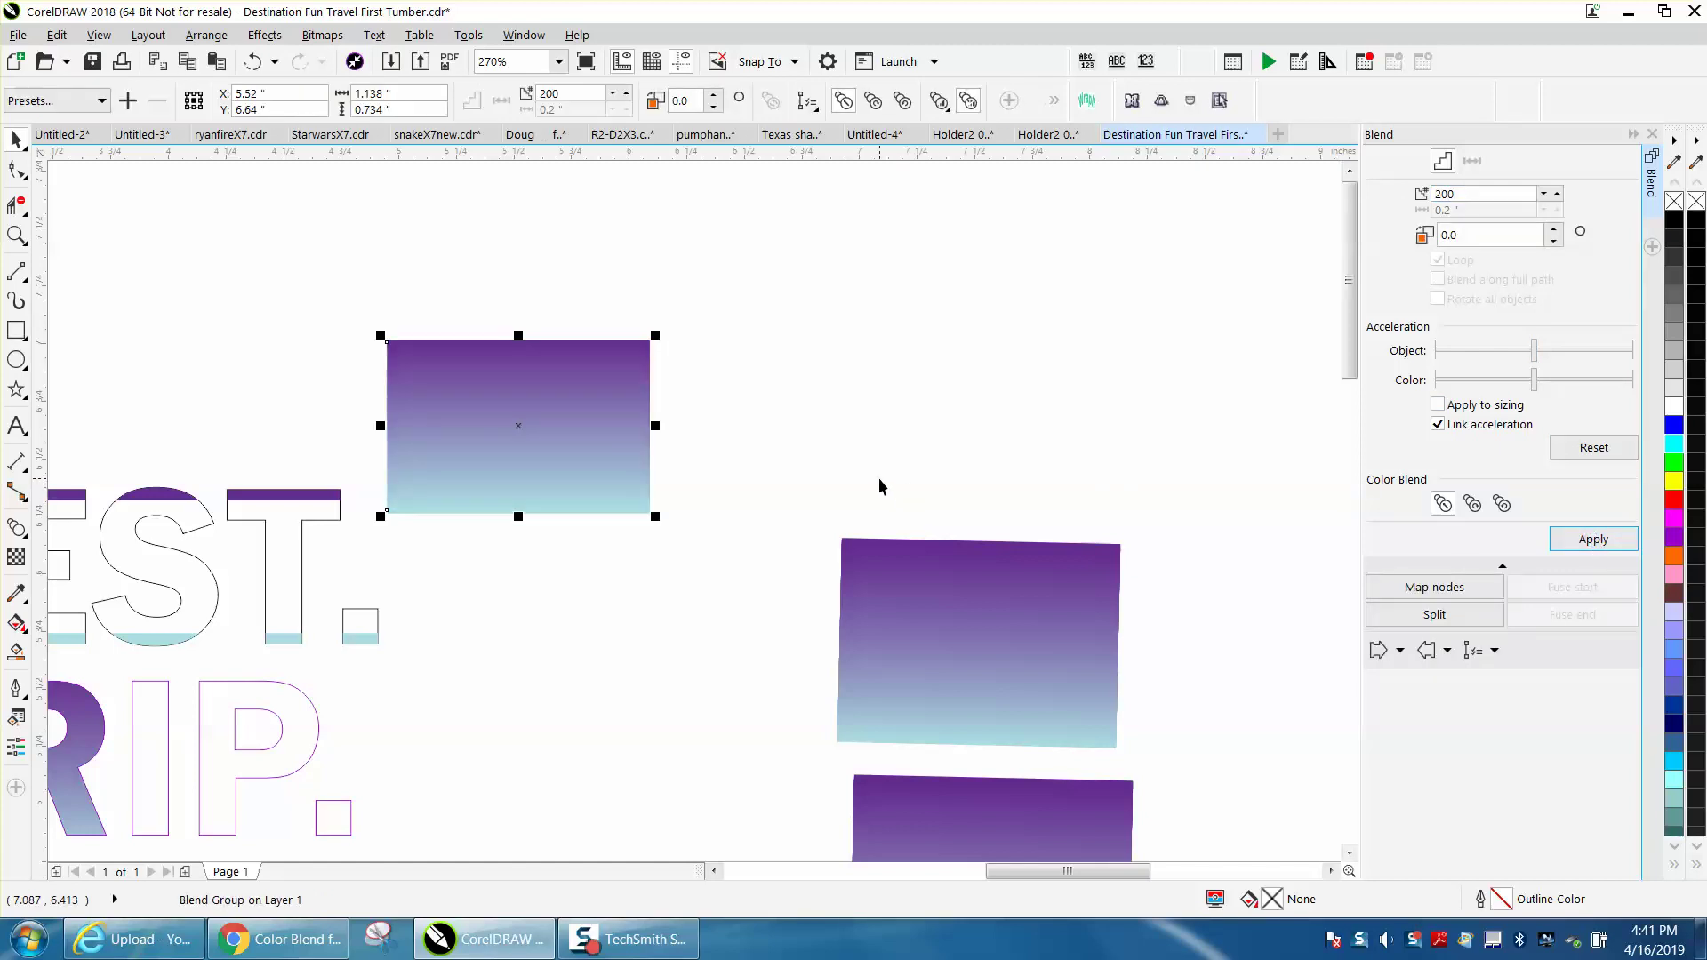
Step: Shift the new blend's acceleration midpoint slightly toward its purple end
{"action": "left_click", "coordinate": [17, 528]}
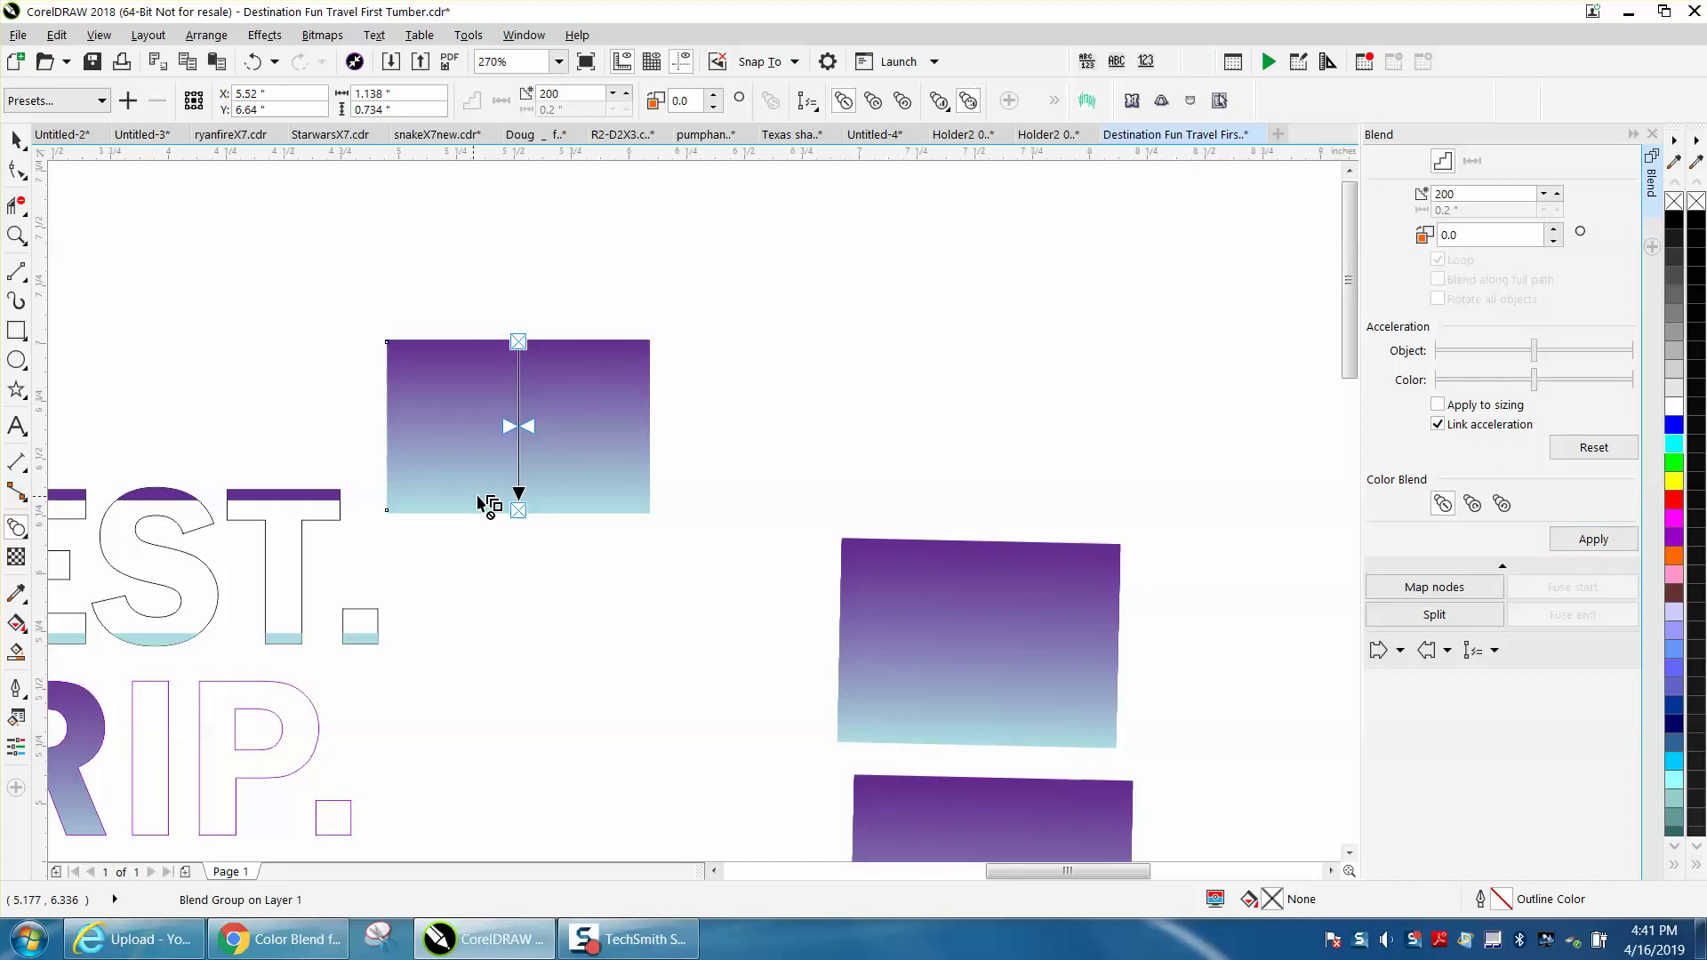
{"action": "mouse_move", "coordinate": [528, 426]}
{"action": "left_mouse_down"}
{"action": "mouse_move", "coordinate": [528, 446]}
{"action": "mouse_move", "coordinate": [530, 420]}
{"action": "left_mouse_up"}
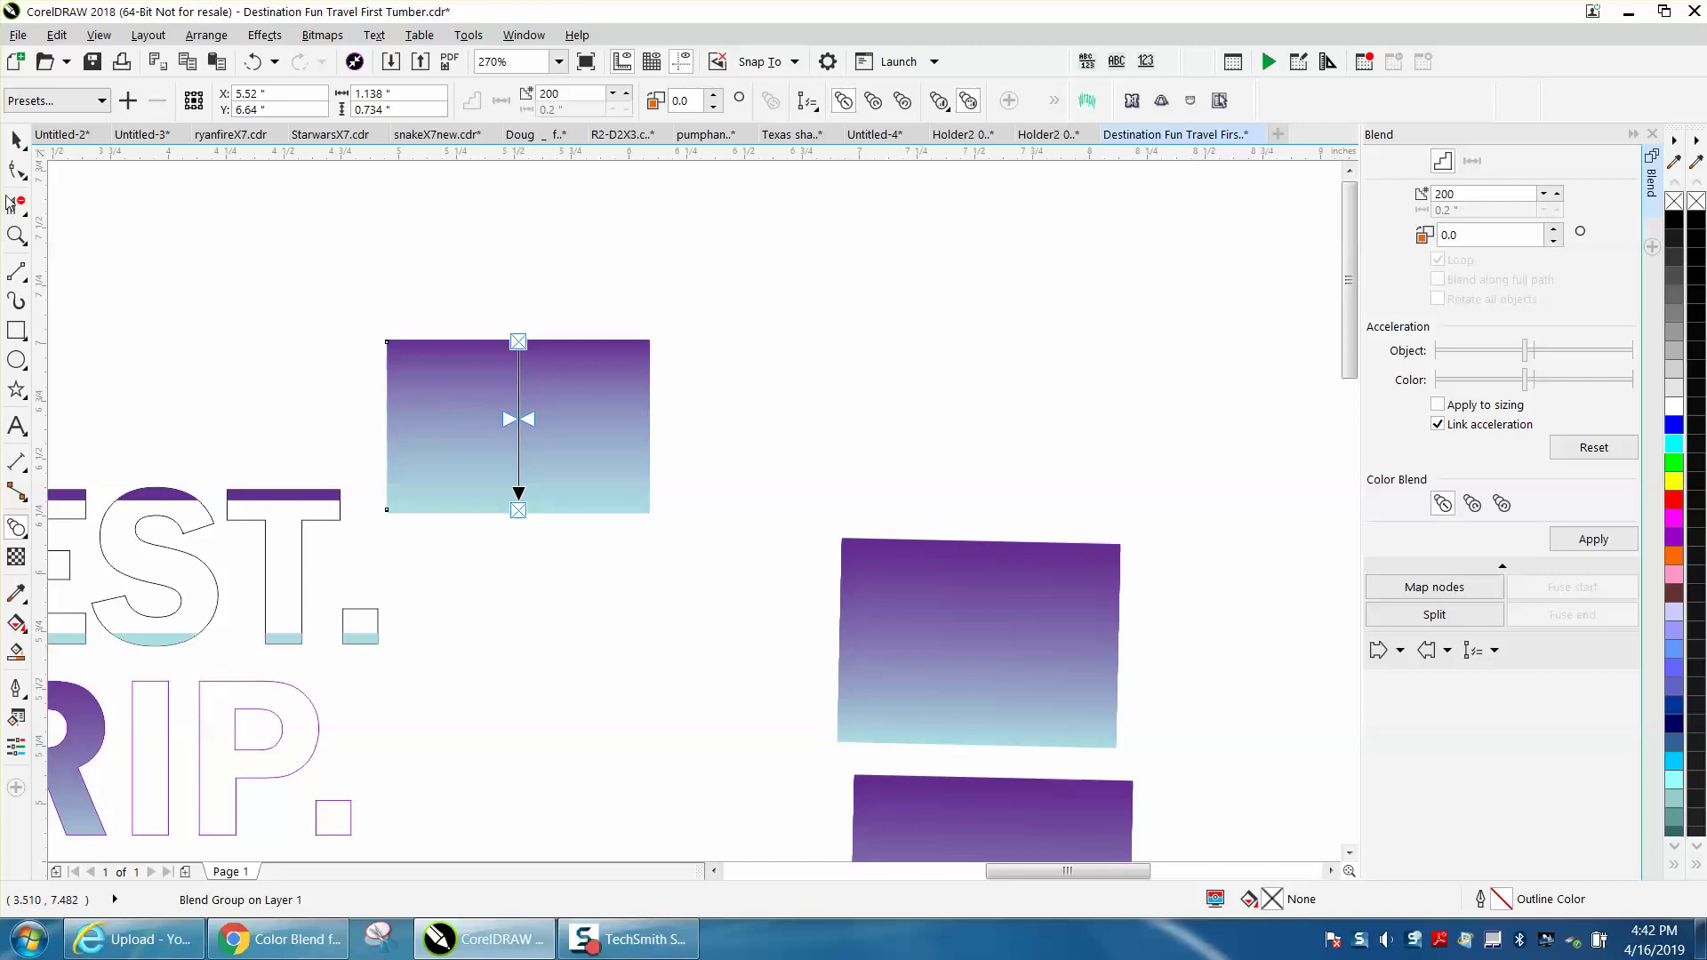
{"action": "left_click", "coordinate": [16, 140]}
Step: PowerClip the new gradient blend inside the I of TRIP
{"action": "scroll", "coordinate": [752, 388], "scroll_direction": "down", "scroll_amount": 2}
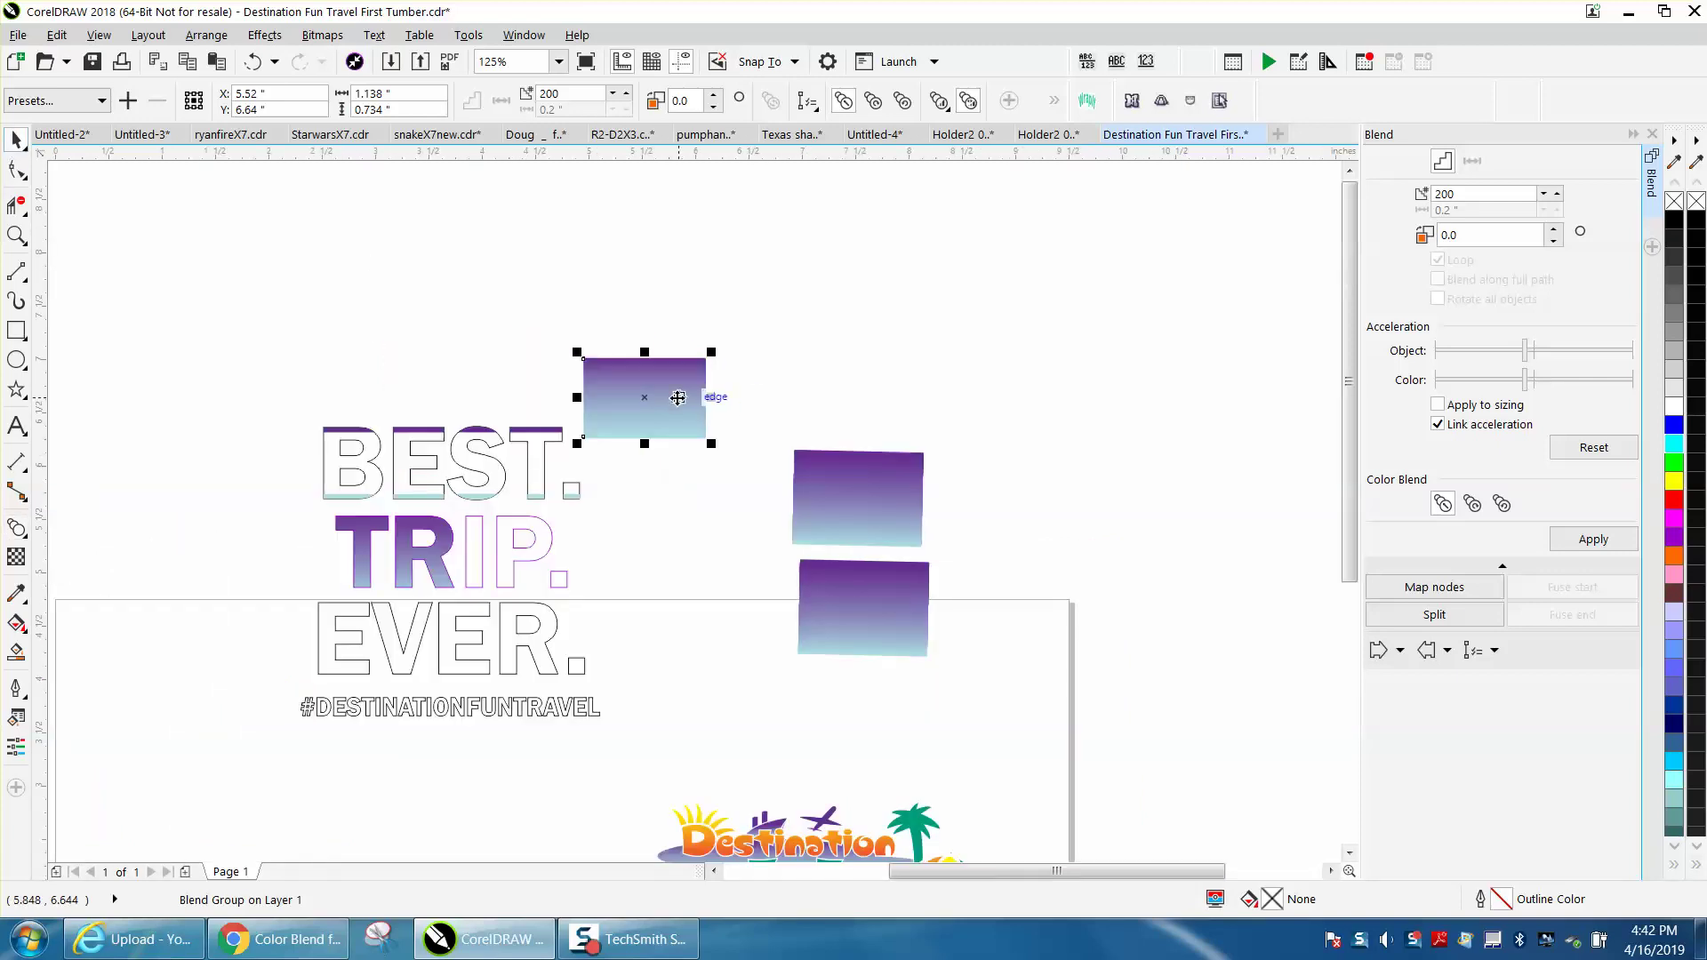
{"action": "left_click", "coordinate": [16, 236]}
{"action": "left_click_drag", "start_coordinate": [297, 318], "coordinate": [802, 536]}
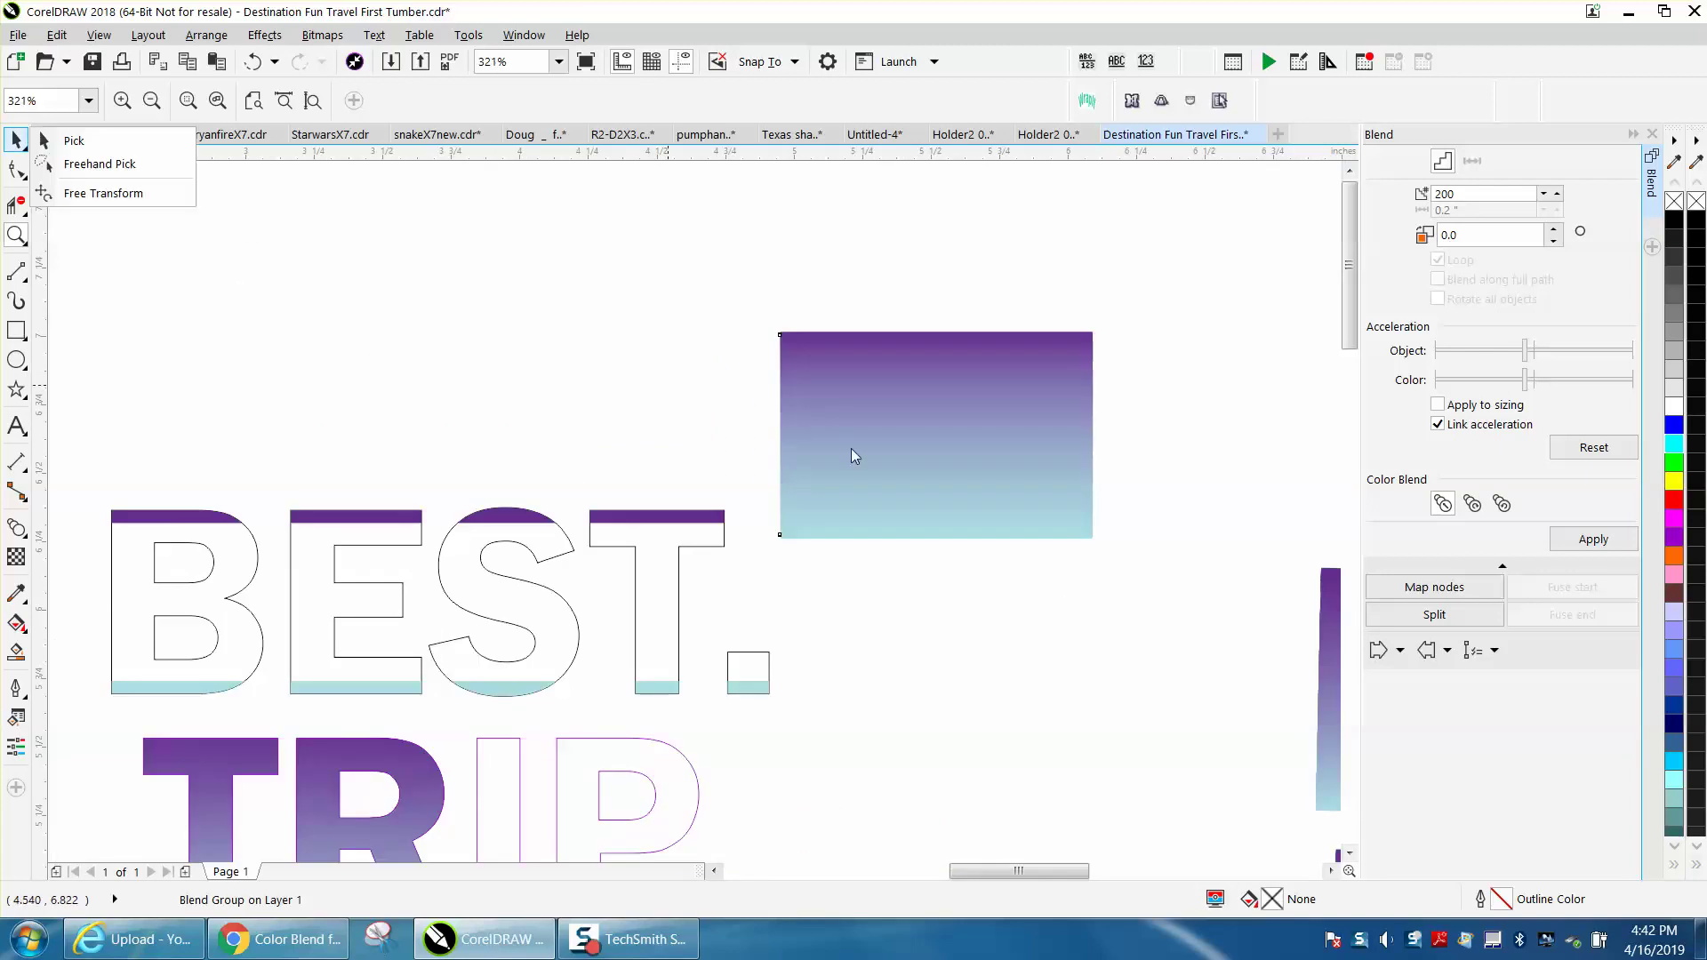
{"action": "left_click", "coordinate": [16, 139]}
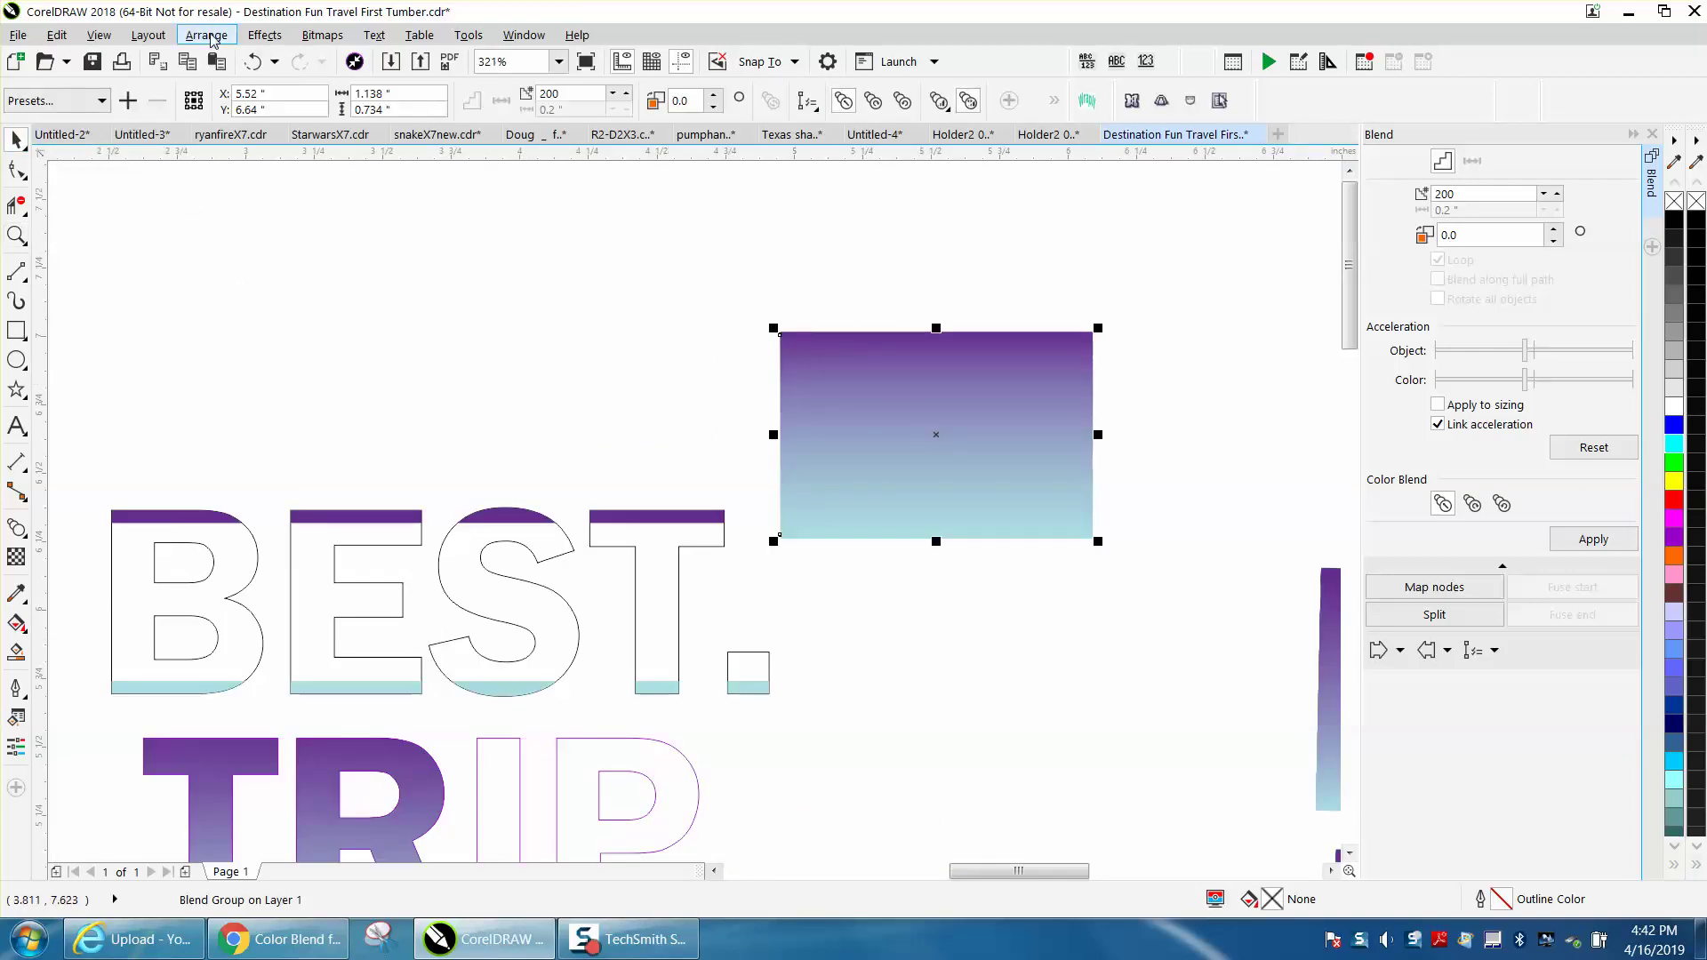
{"action": "left_click", "coordinate": [214, 37]}
{"action": "mouse_move", "coordinate": [272, 222]}
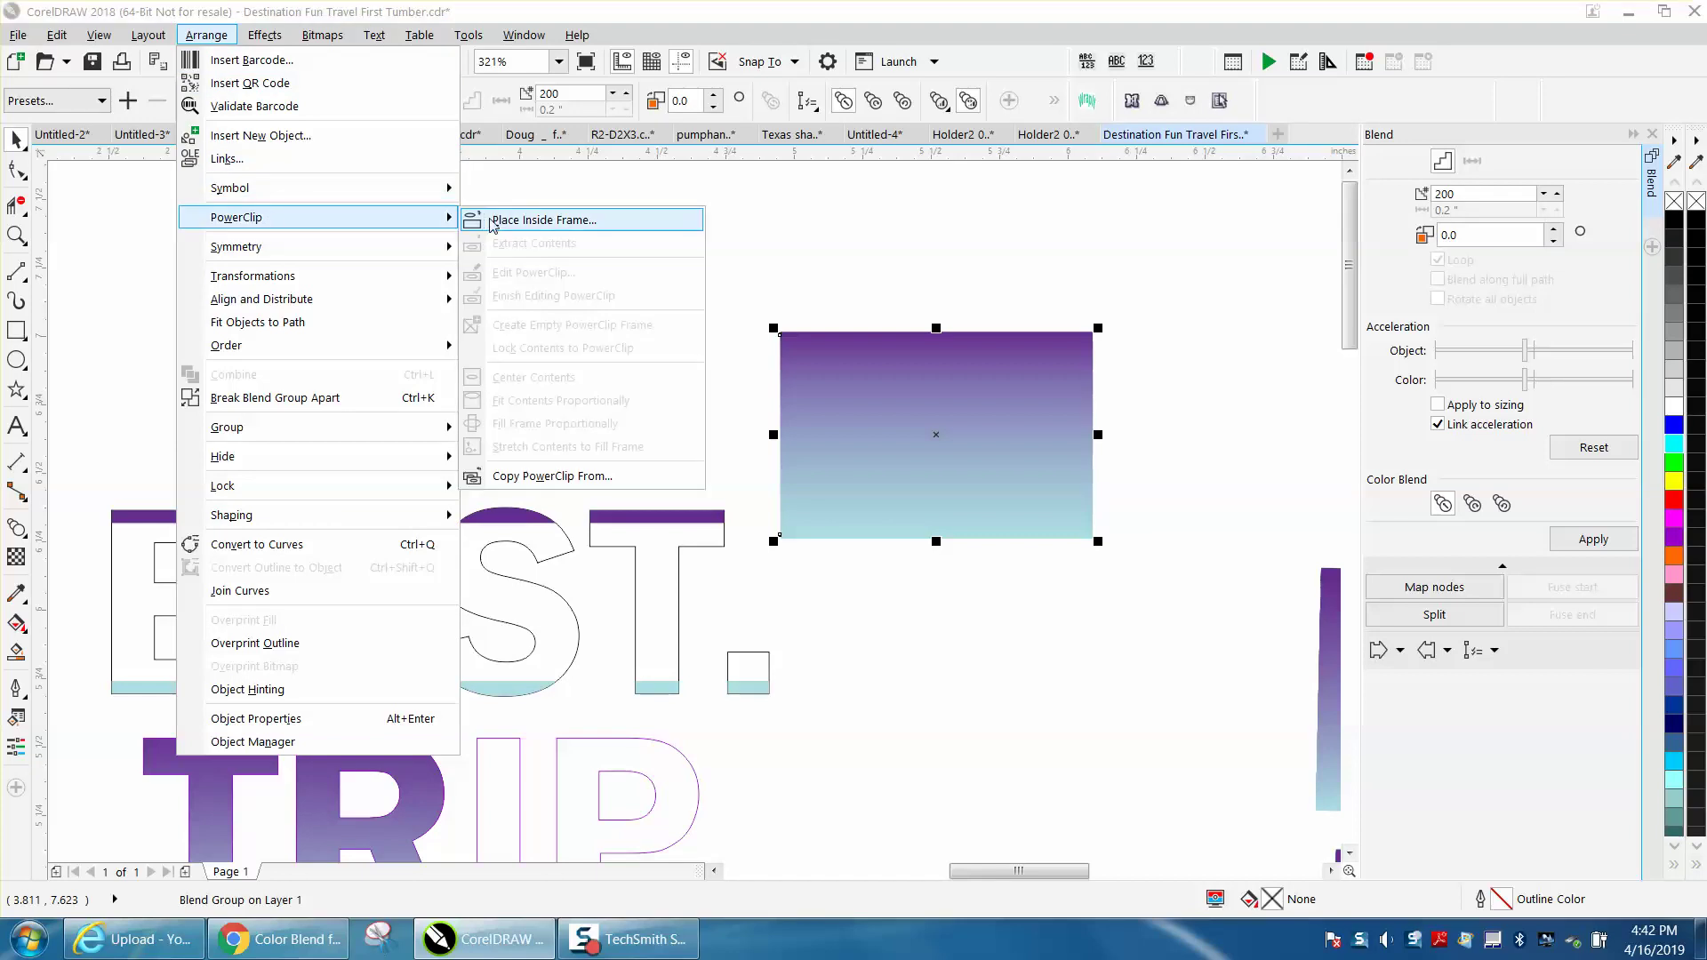
{"action": "left_click", "coordinate": [543, 219]}
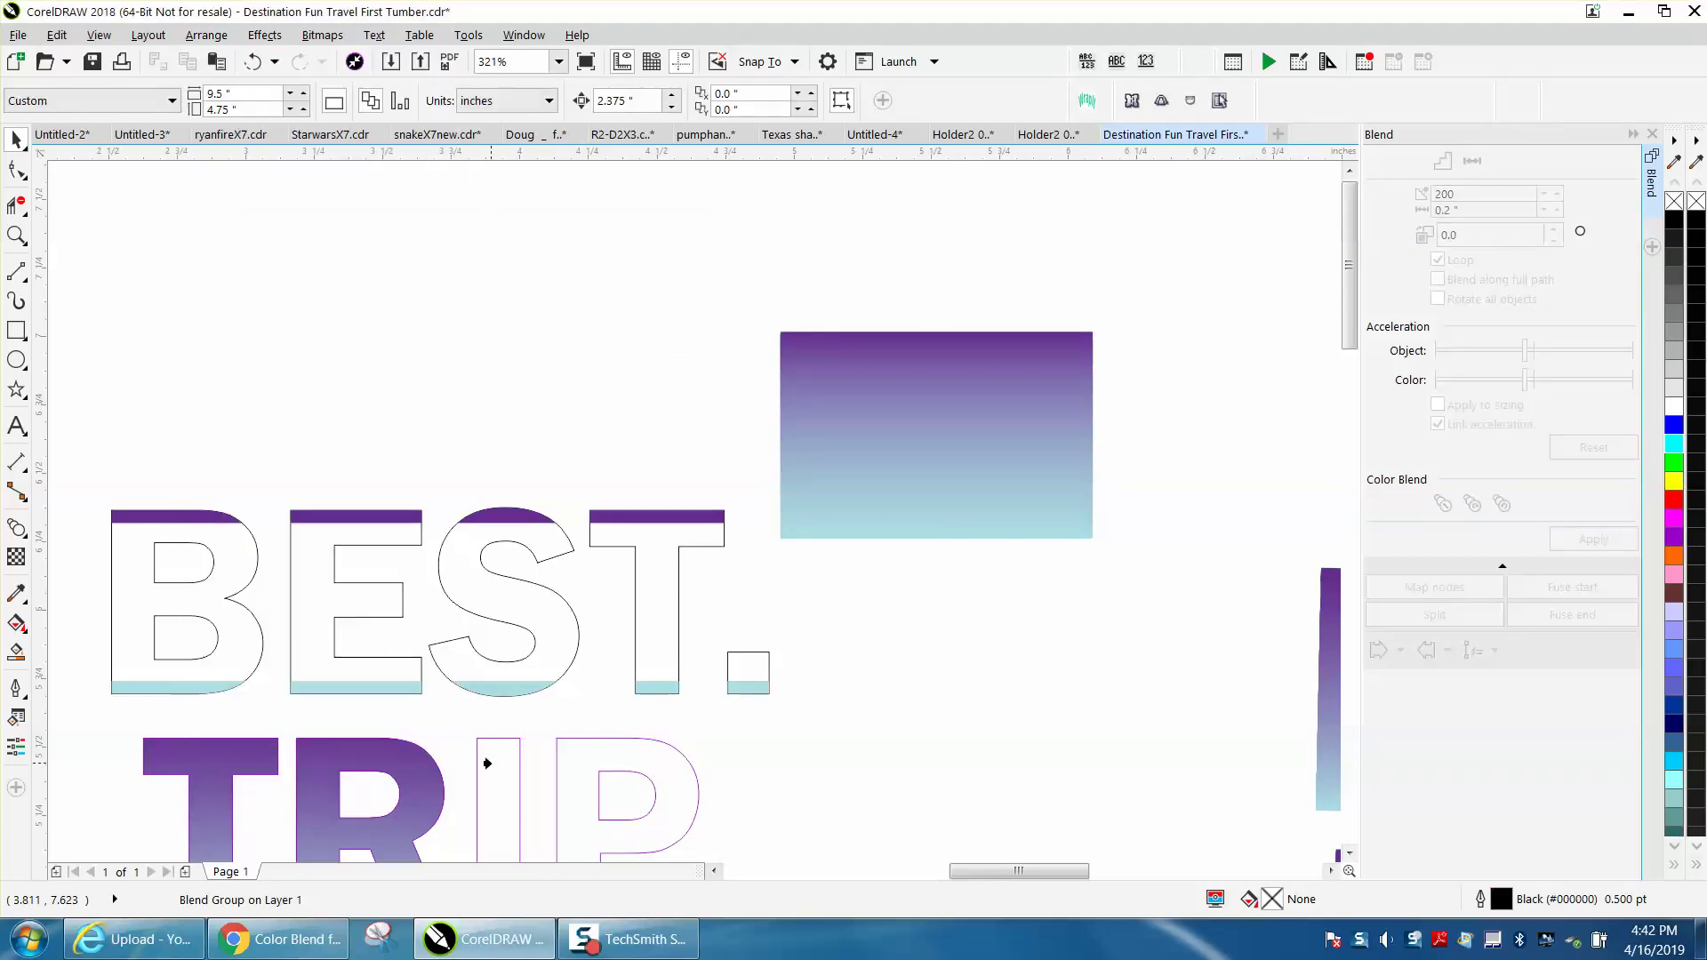
{"action": "left_click", "coordinate": [487, 763]}
Step: Examine how the gradient in the I compares with the filled T and R of TRIP
{"action": "scroll", "coordinate": [711, 498], "scroll_direction": "down", "scroll_amount": 3}
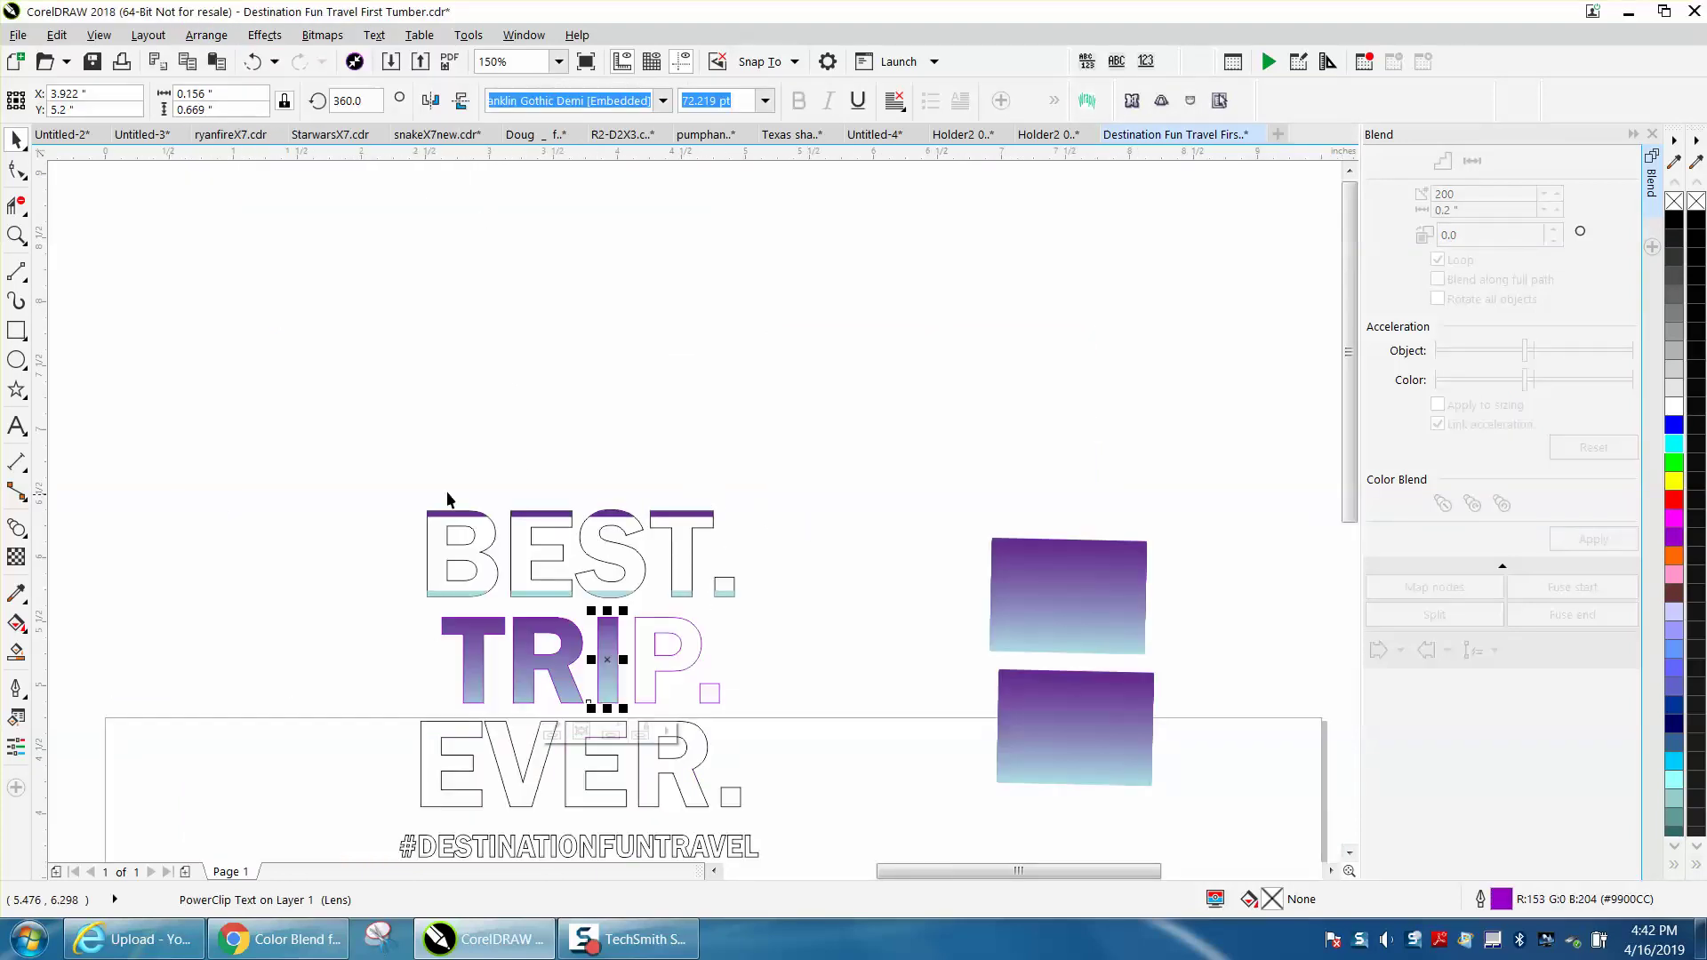
{"action": "left_click", "coordinate": [16, 235]}
{"action": "left_click_drag", "start_coordinate": [422, 594], "coordinate": [782, 741]}
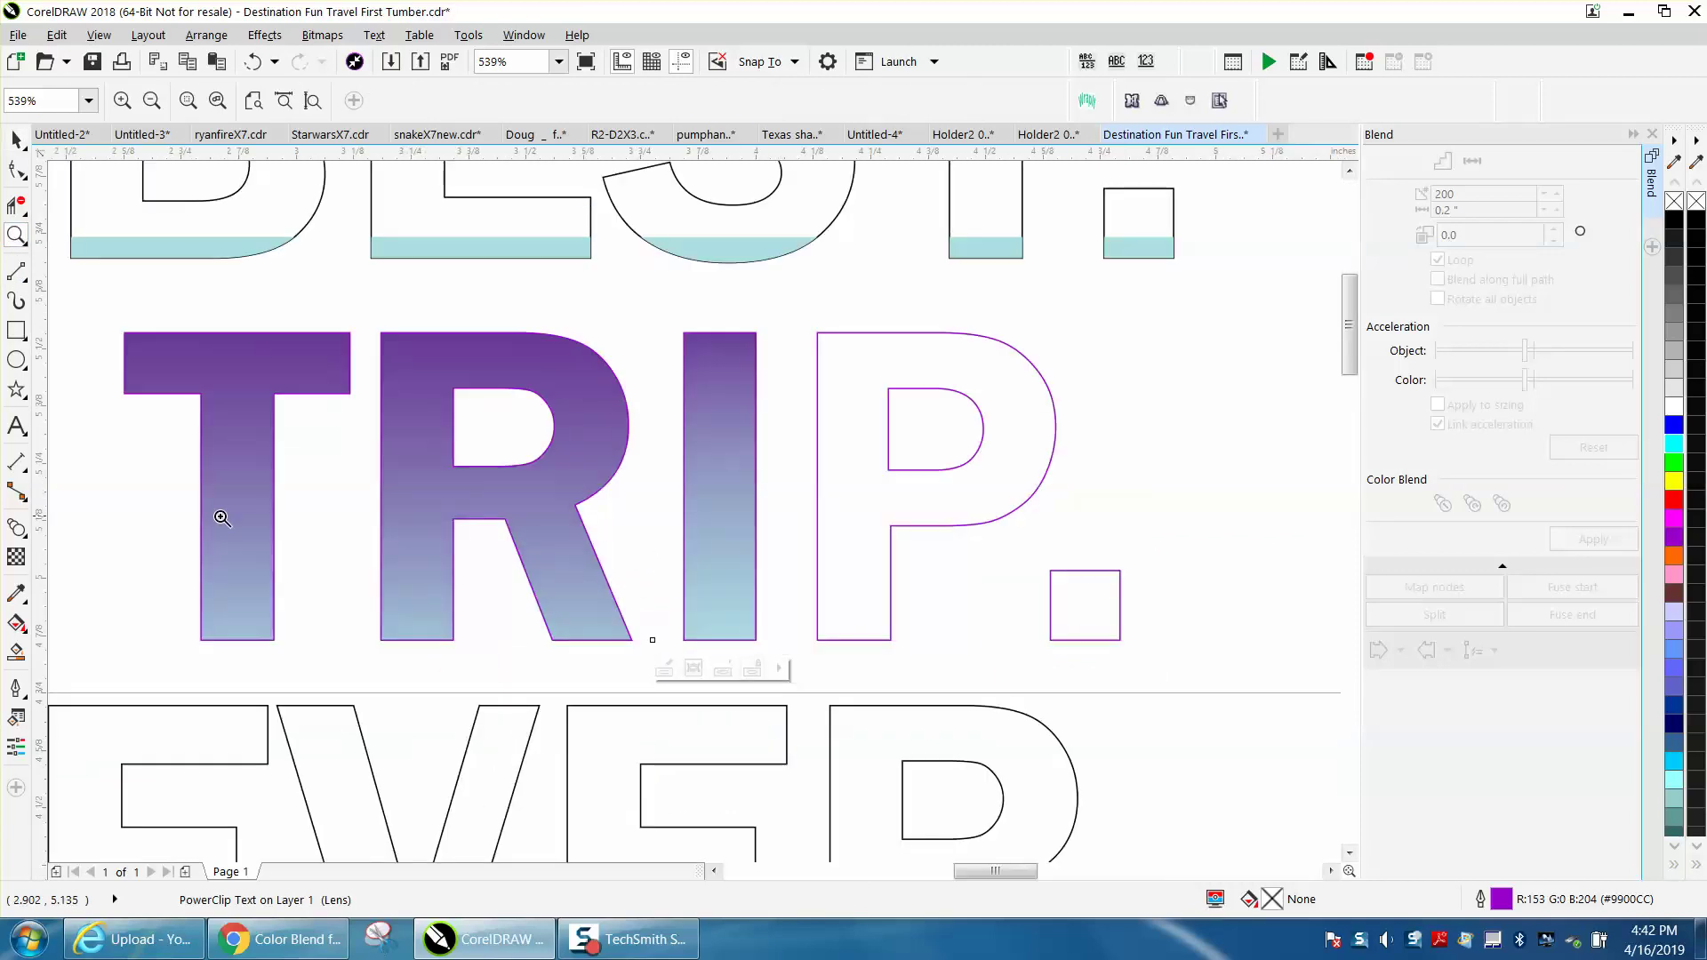
{"action": "left_click", "coordinate": [16, 528]}
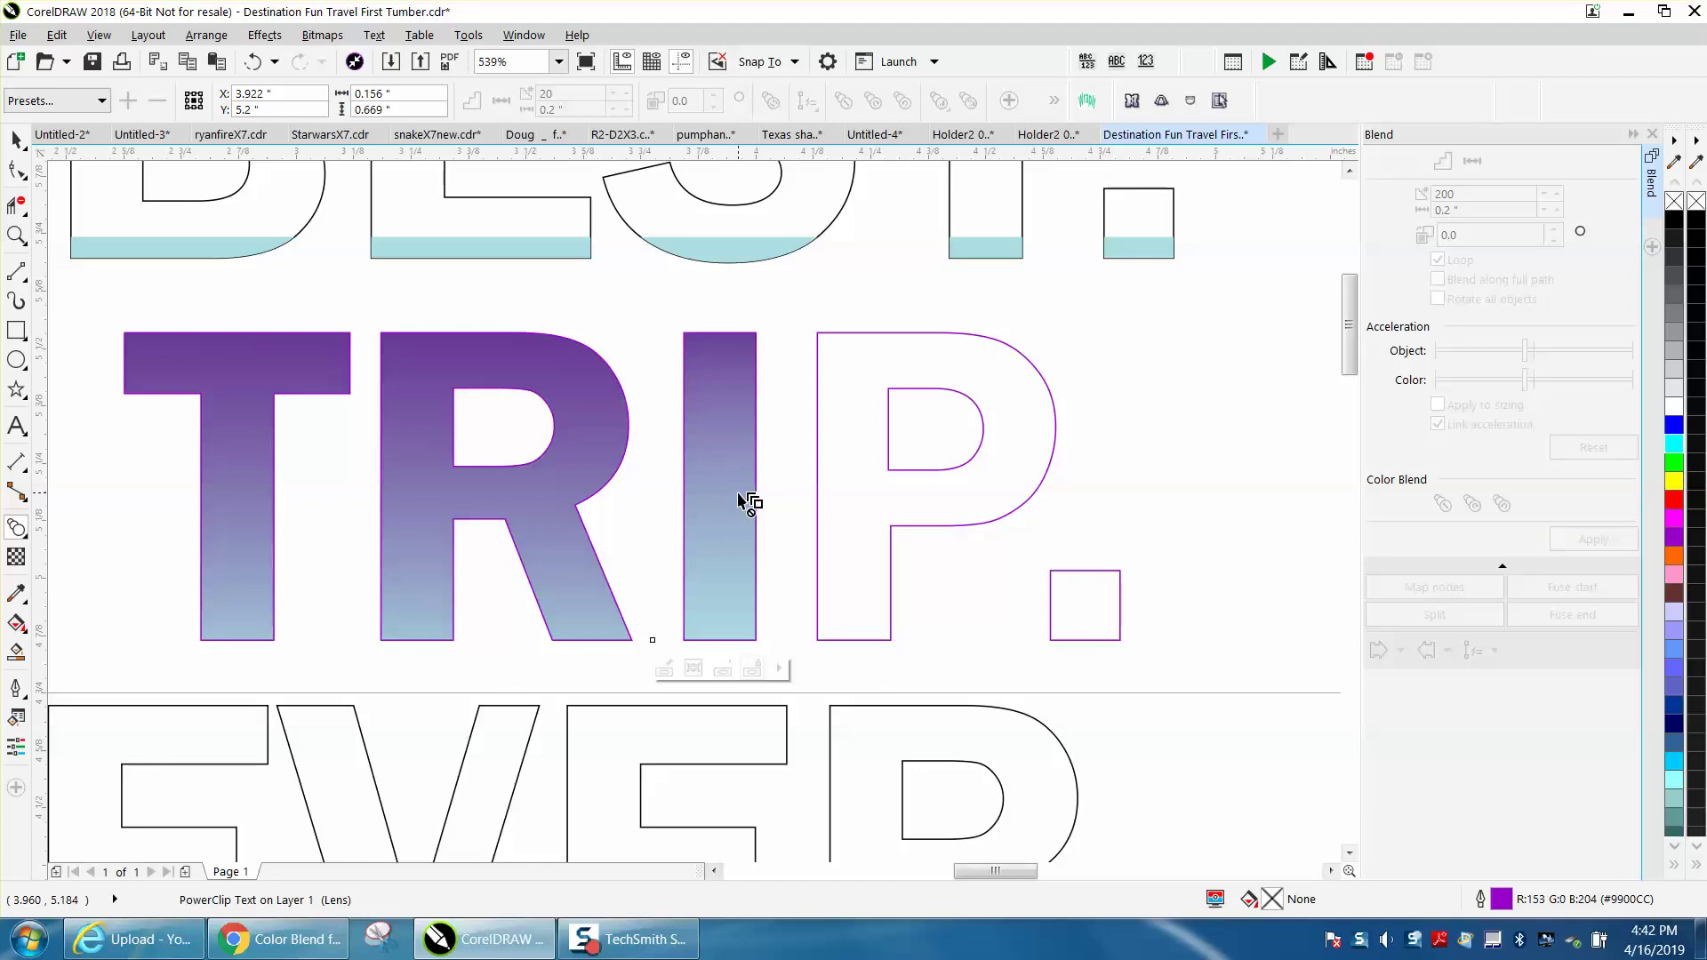
{"action": "scroll", "coordinate": [732, 501], "scroll_direction": "down", "scroll_amount": 2}
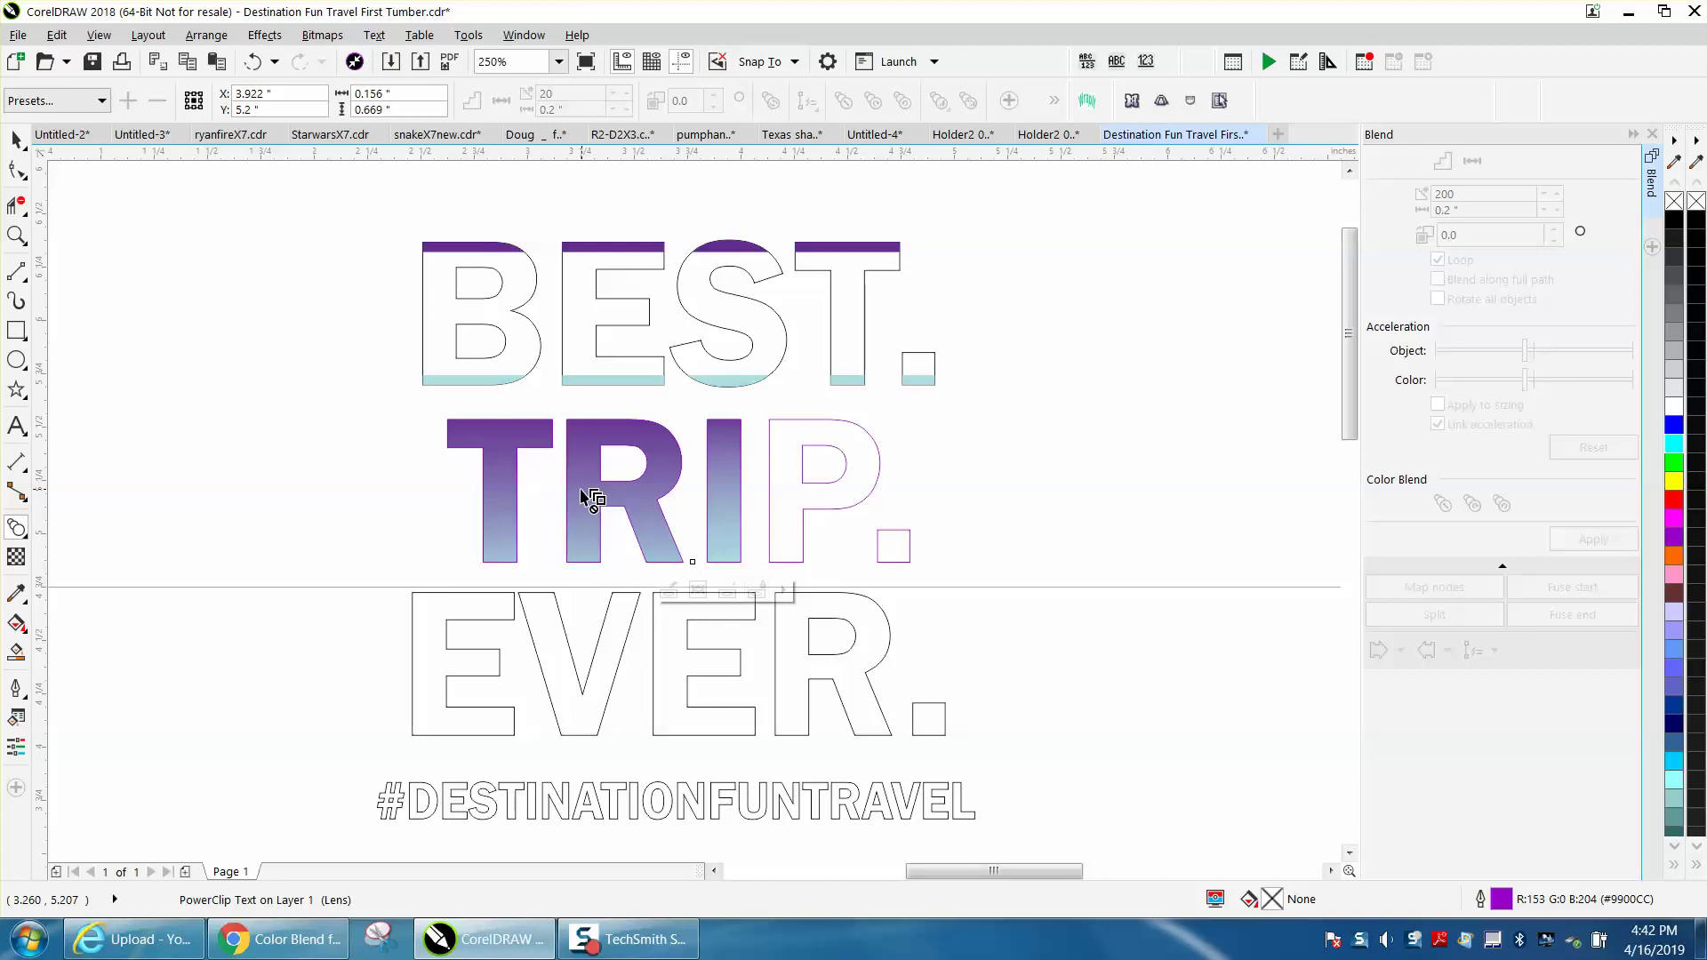
{"action": "scroll", "coordinate": [569, 493], "scroll_direction": "down", "scroll_amount": 2}
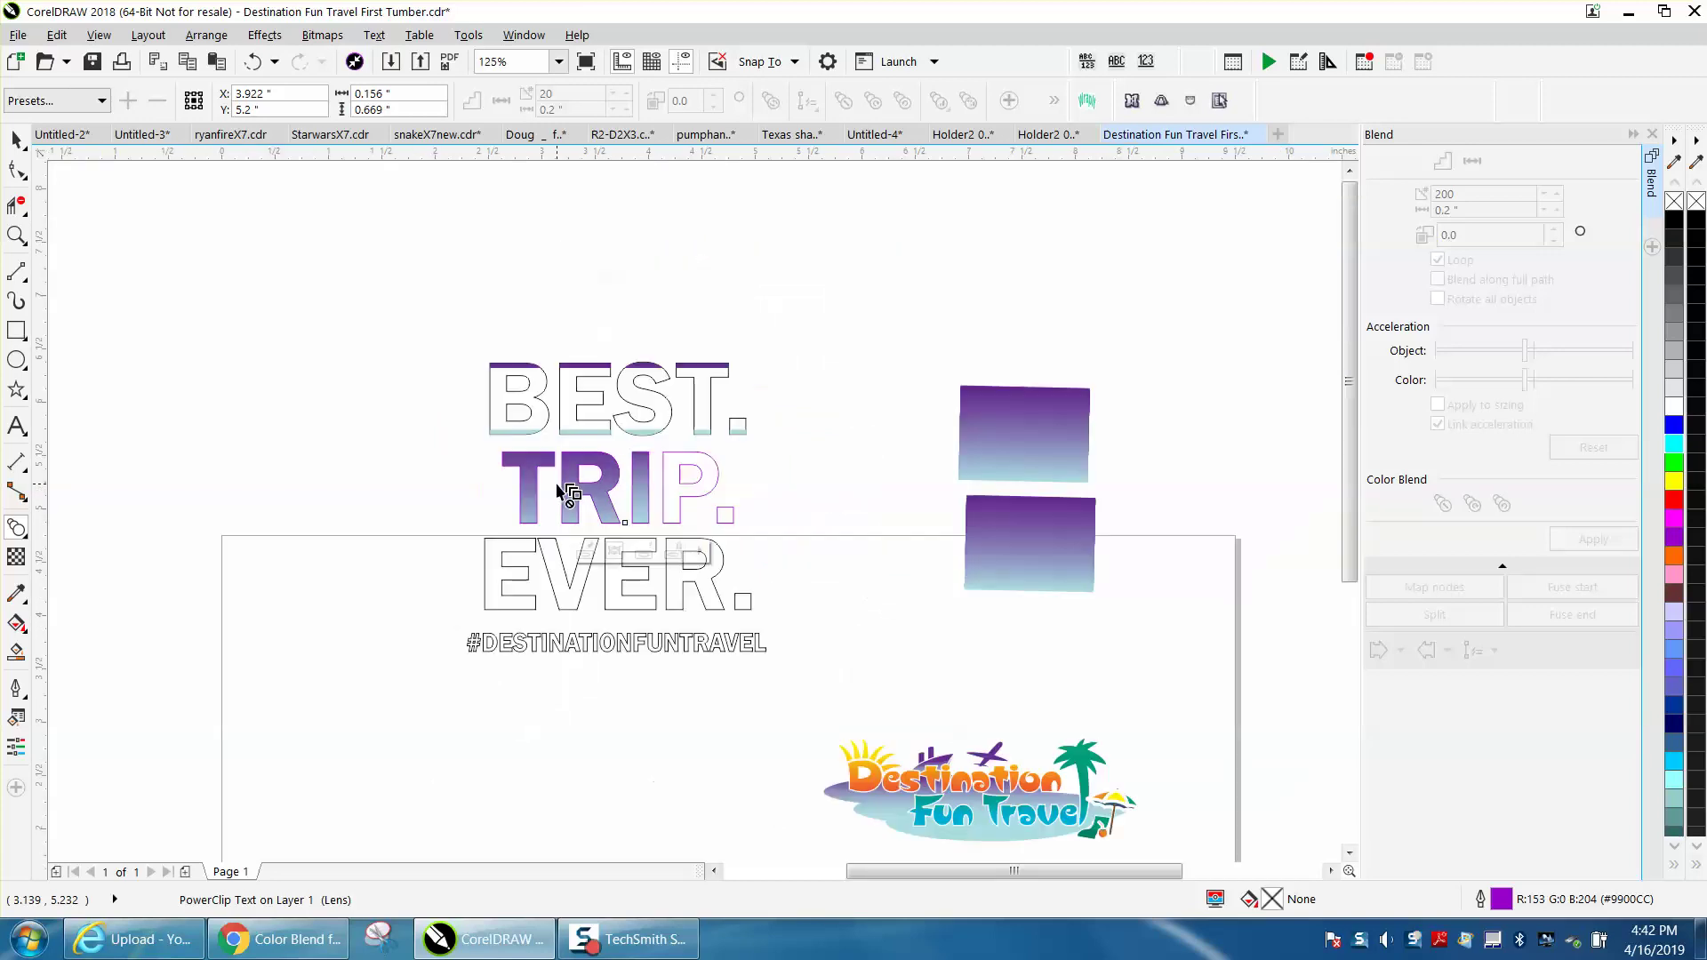
{"action": "left_click", "coordinate": [16, 139]}
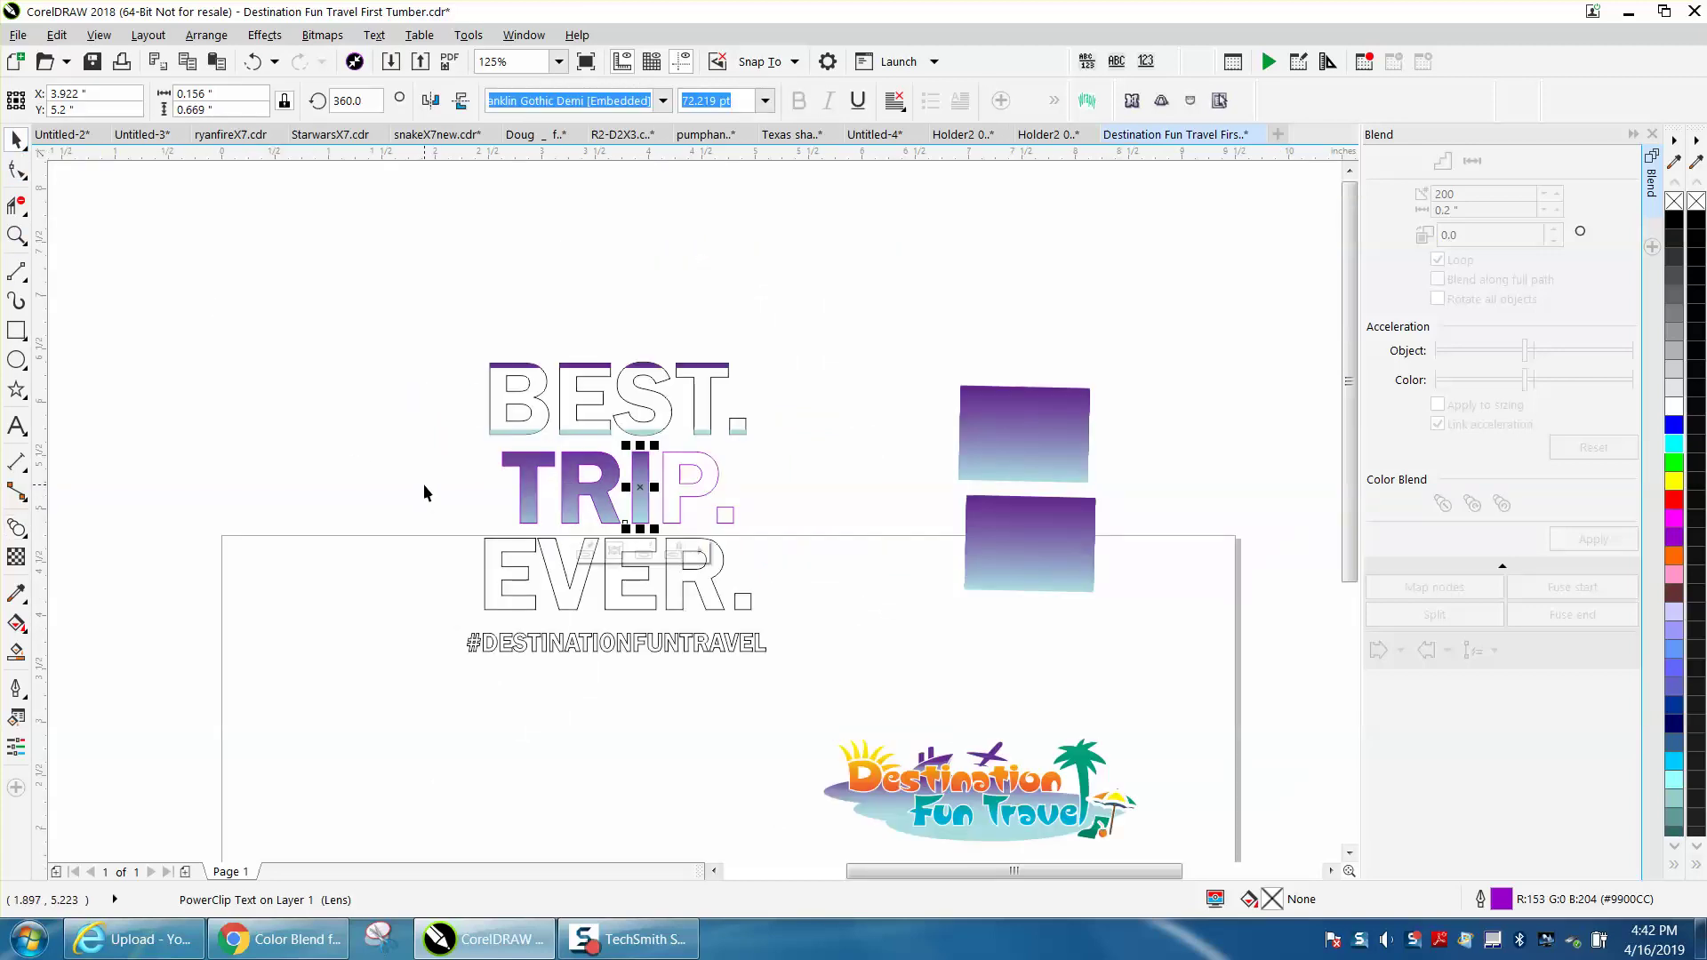
Step: Undo the new lines, their blend and the T, R and I PowerClips, back to four gradient blends beside the unfilled TRIP letters
{"action": "left_click", "coordinate": [254, 63]}
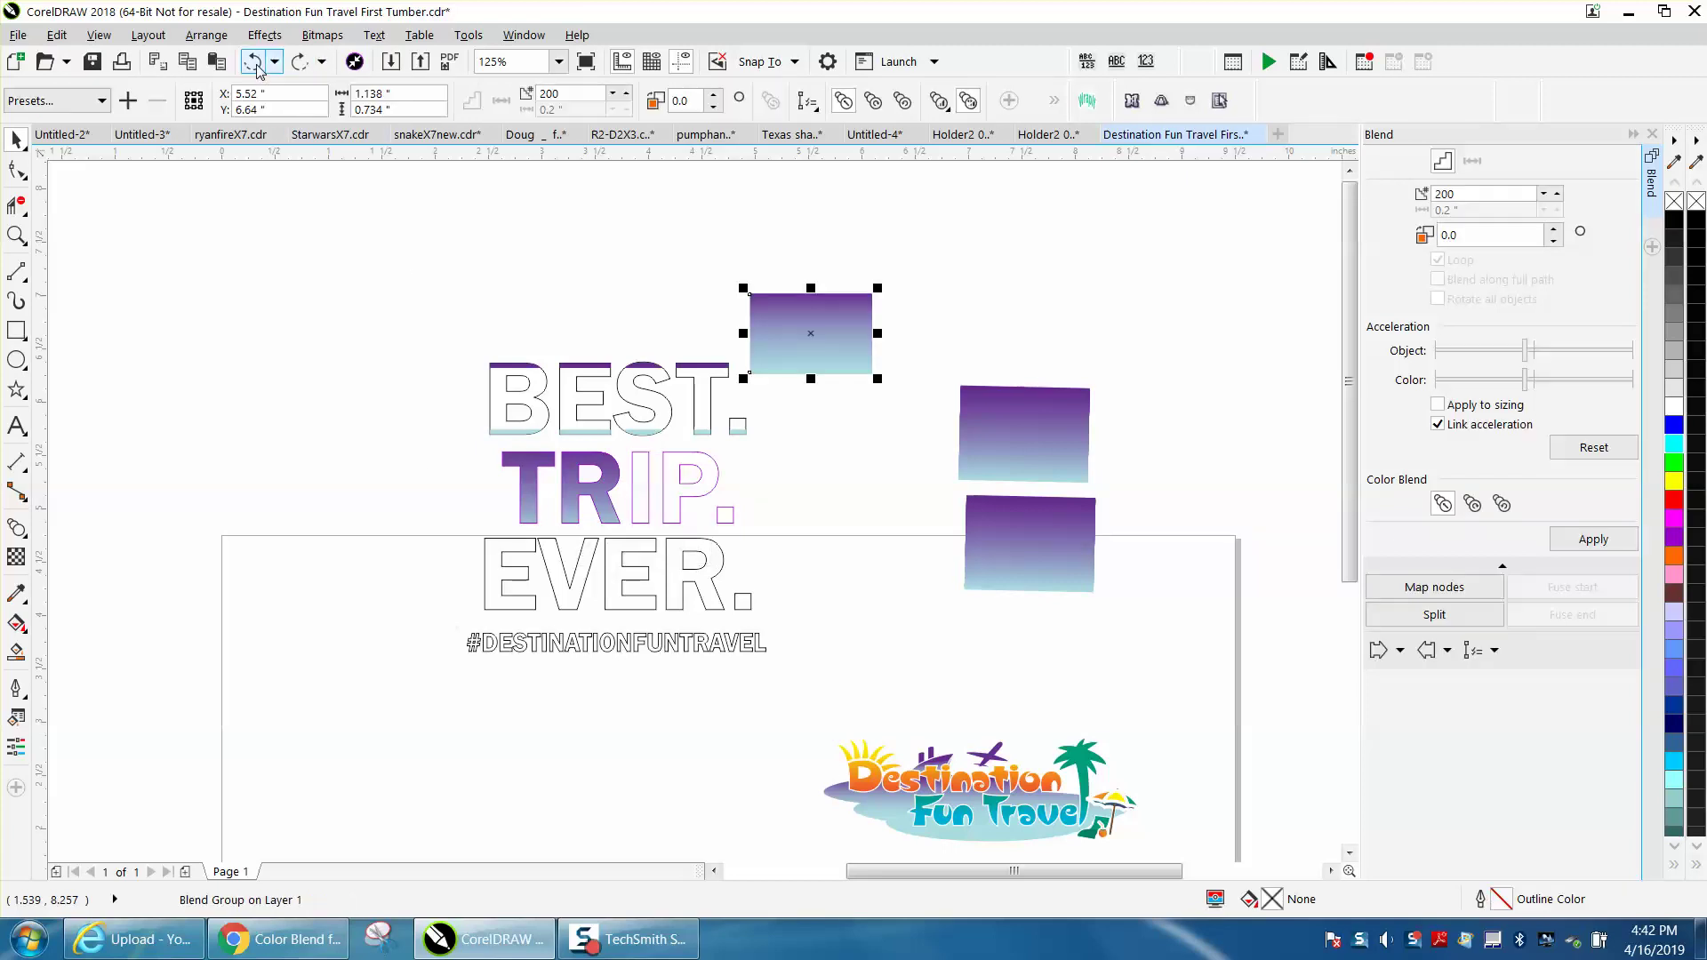
{"action": "left_click", "coordinate": [255, 63]}
{"action": "left_click", "coordinate": [254, 64]}
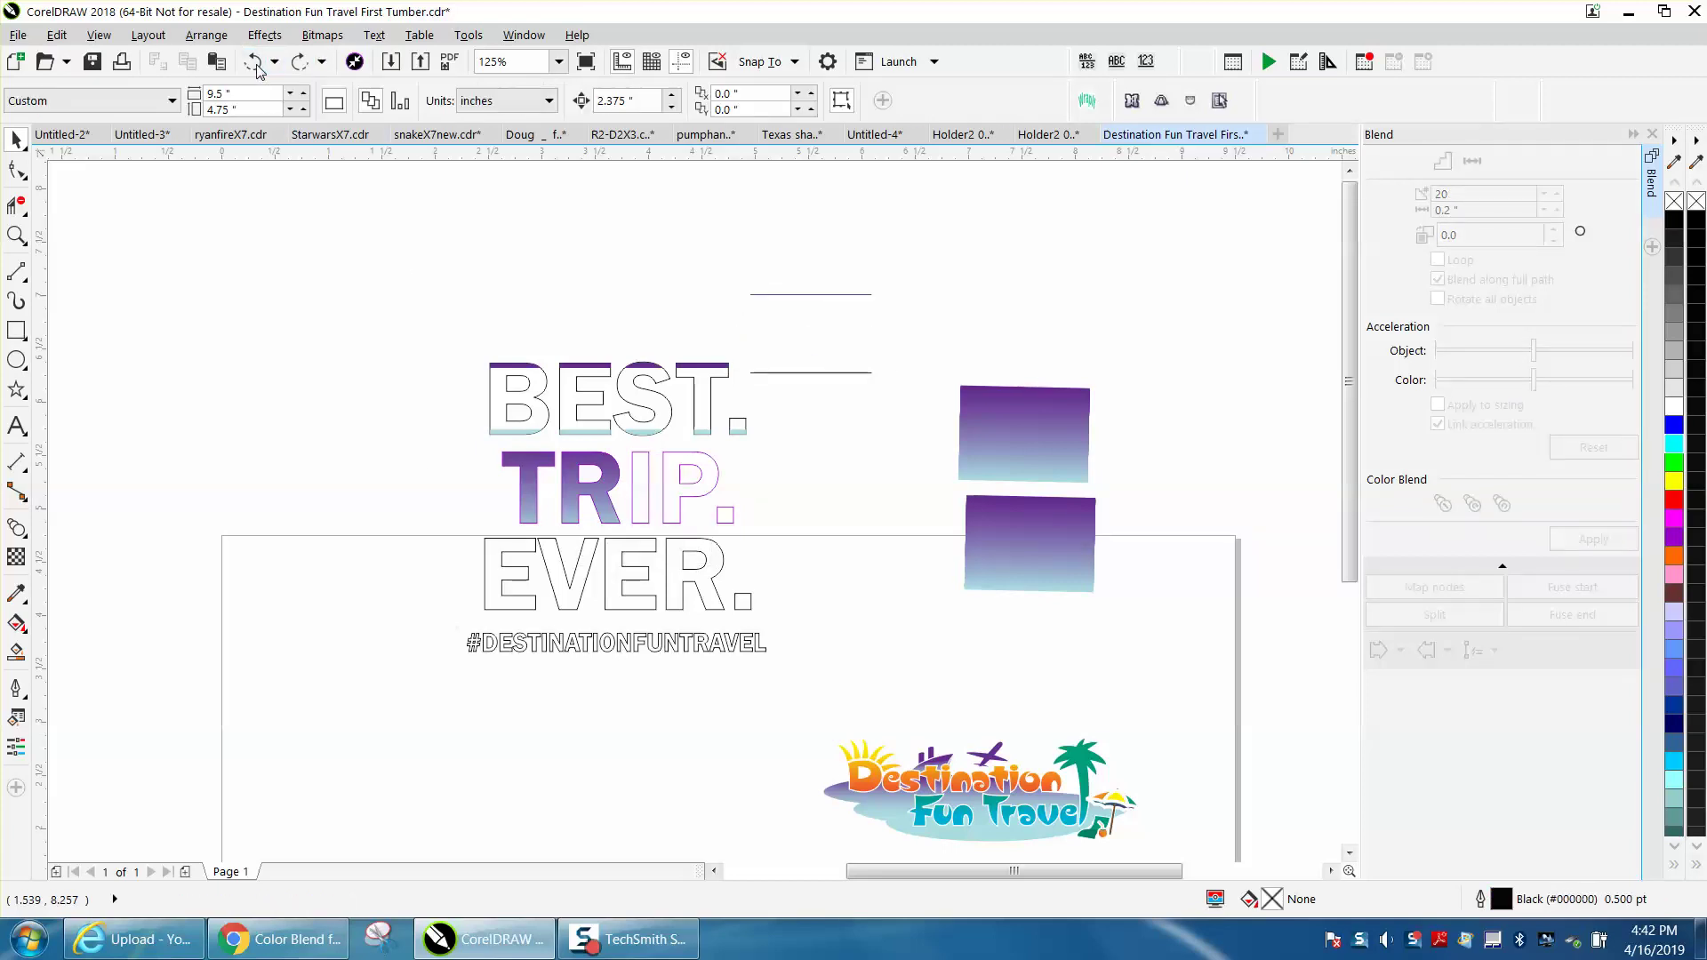
{"action": "left_click", "coordinate": [255, 63]}
{"action": "left_click", "coordinate": [254, 63]}
{"action": "left_click", "coordinate": [254, 63]}
{"action": "left_click", "coordinate": [254, 63]}
{"action": "left_click", "coordinate": [254, 63]}
{"action": "left_click", "coordinate": [254, 64]}
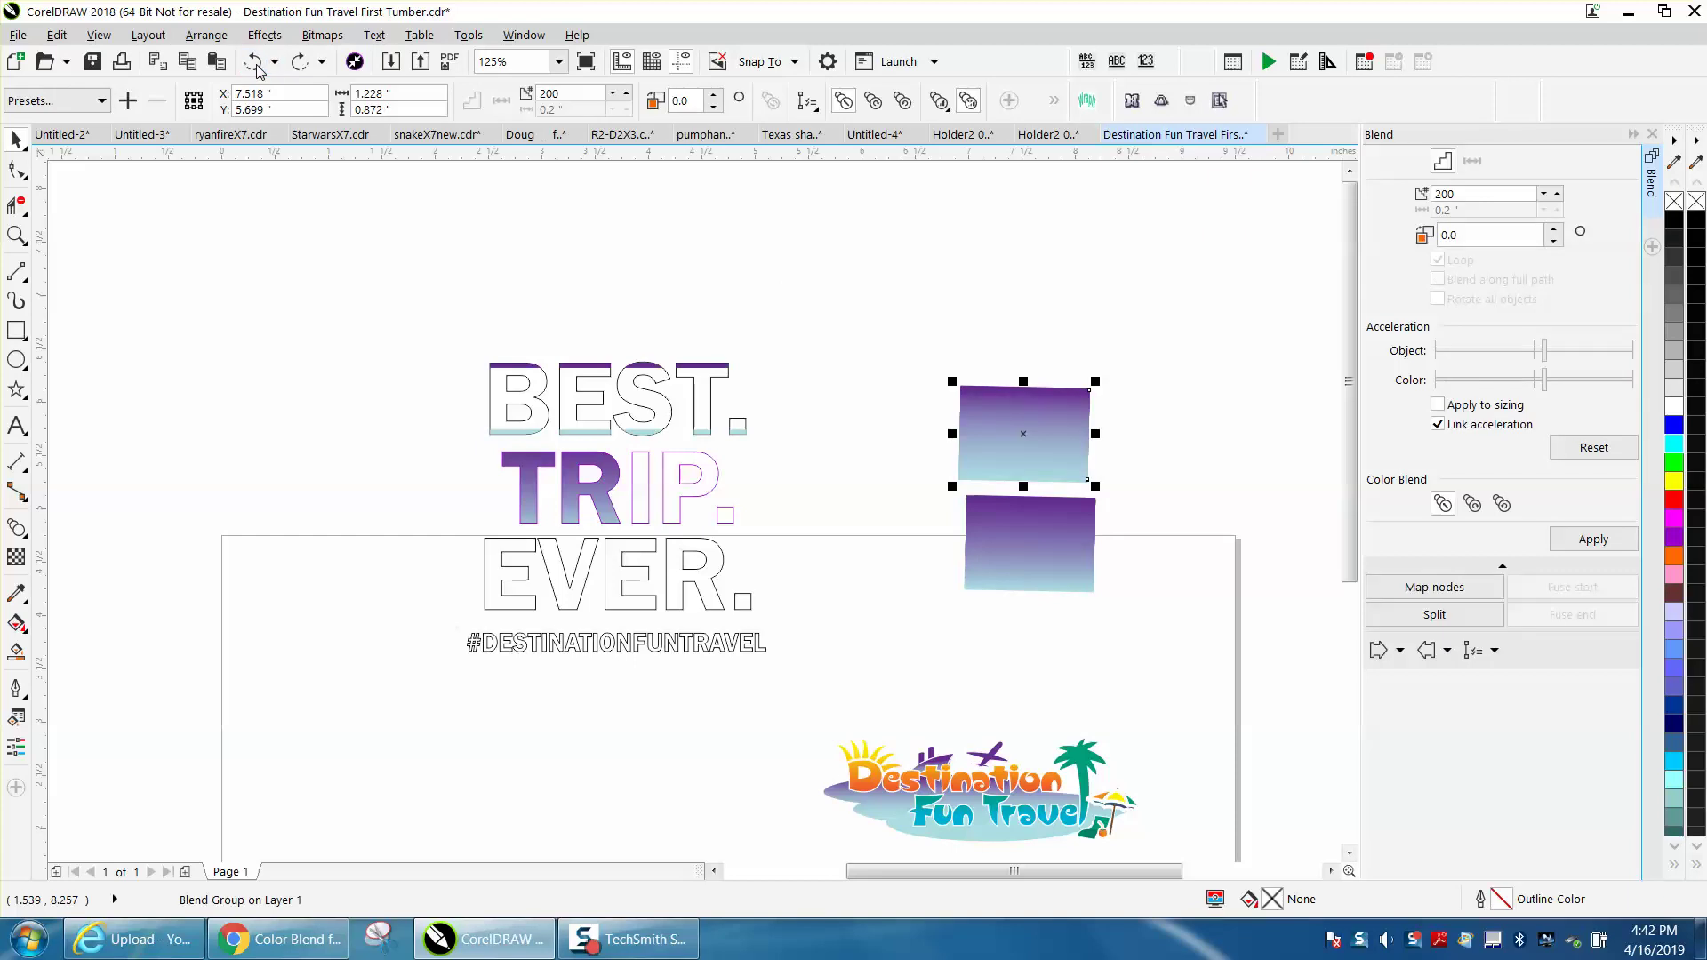
{"action": "left_click", "coordinate": [257, 66]}
{"action": "left_click", "coordinate": [256, 66]}
{"action": "left_click", "coordinate": [256, 66]}
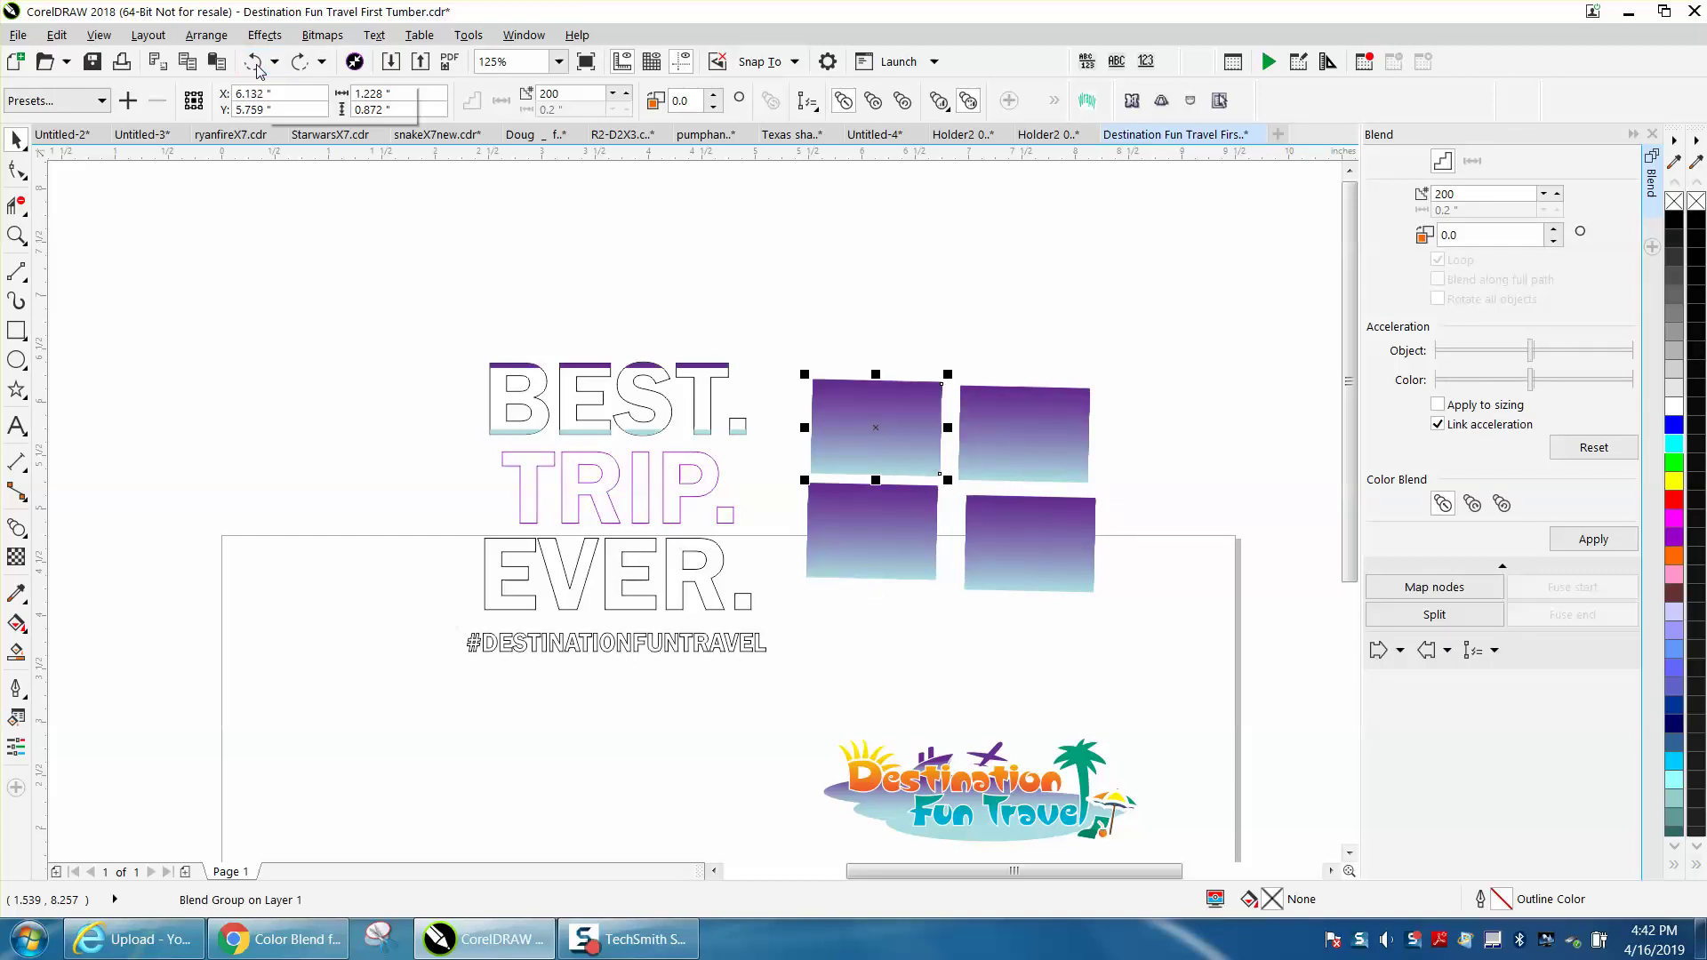
Step: Undo the gradient duplicates and the text break-apart, back to a single gradient blend and EVER. as one text object
{"action": "left_click", "coordinate": [524, 548]}
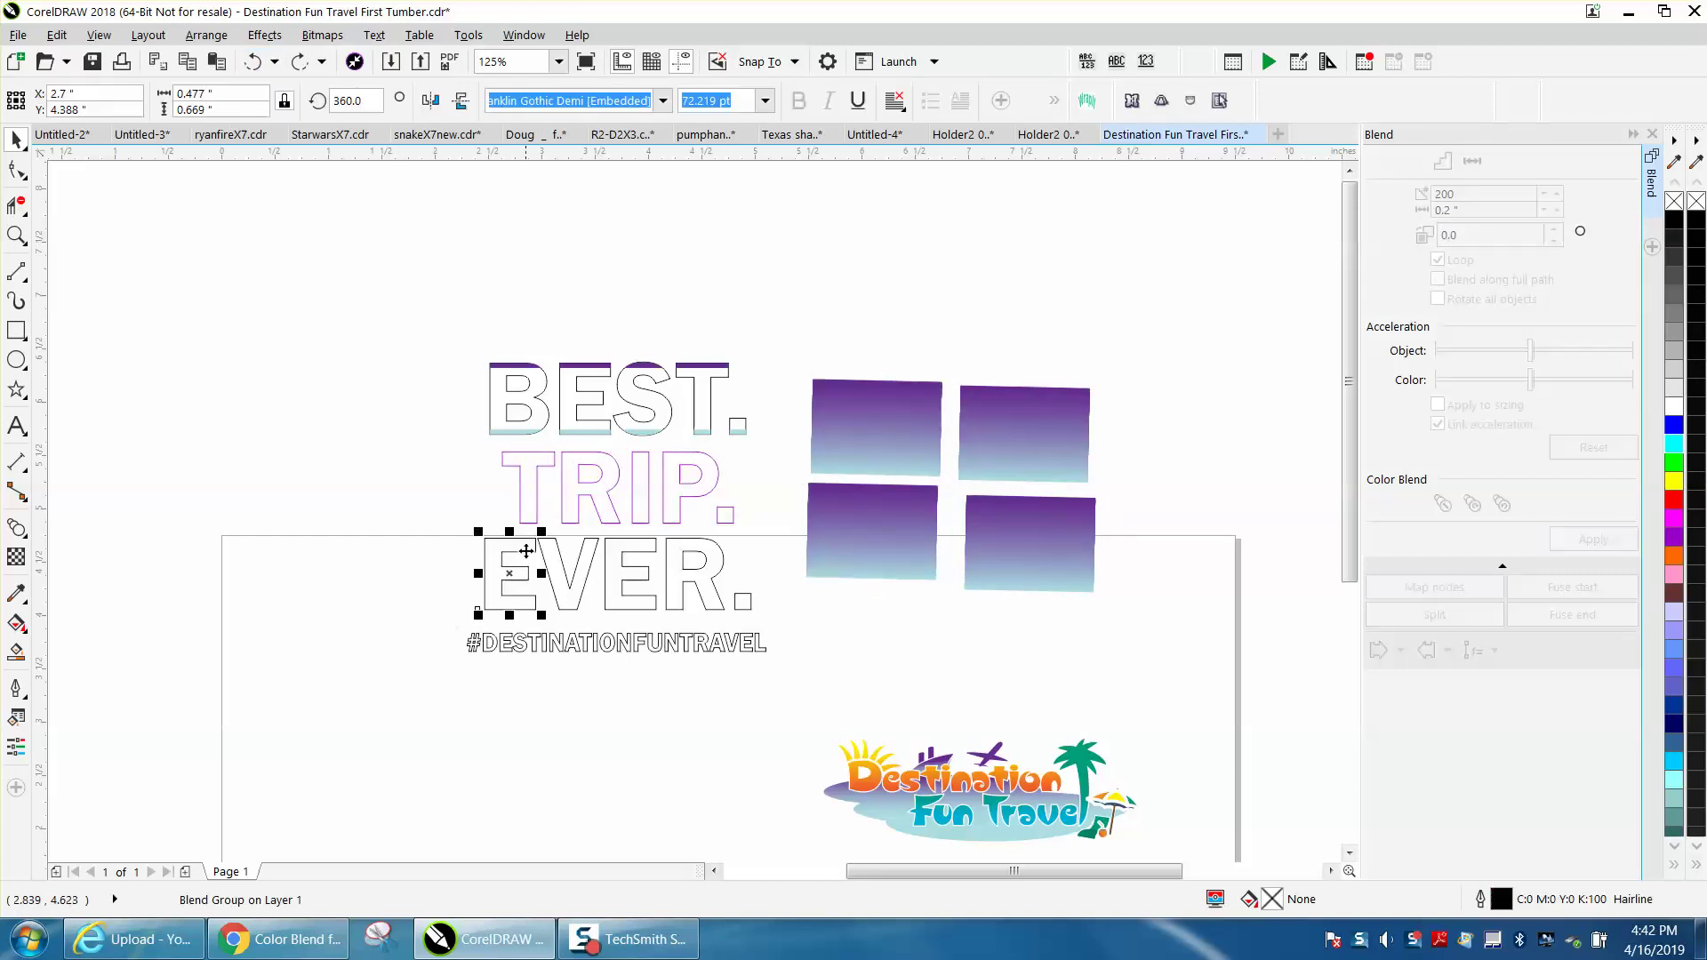
{"action": "left_click", "coordinate": [275, 62]}
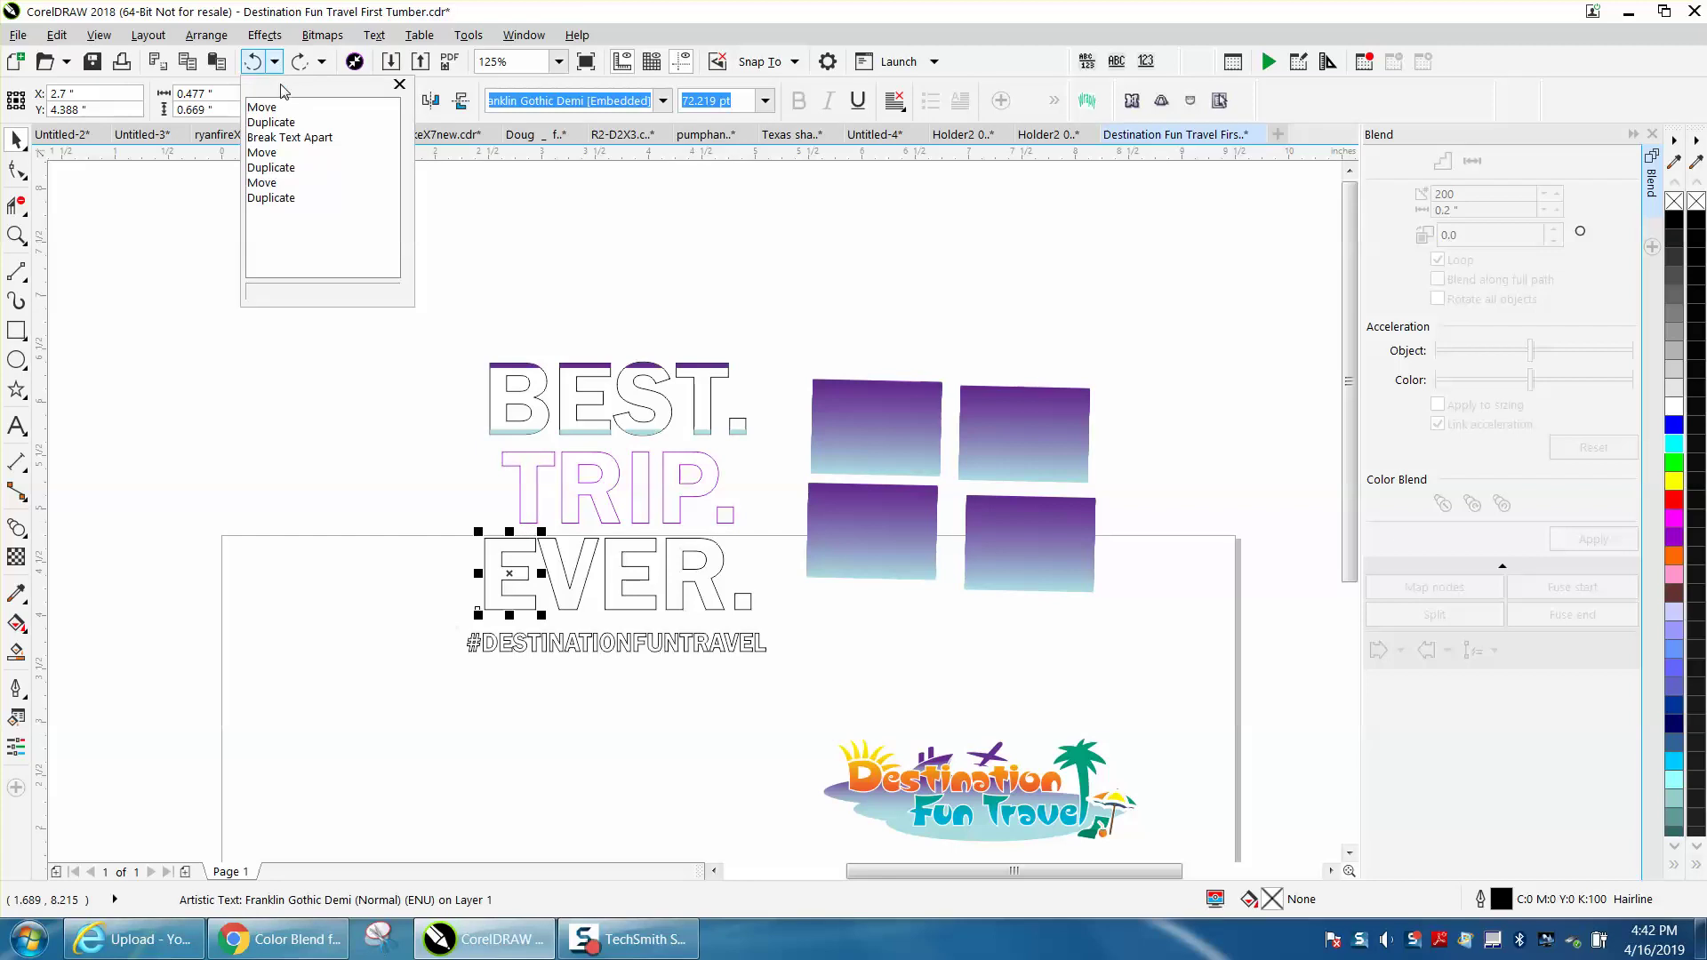
{"action": "left_click", "coordinate": [287, 200]}
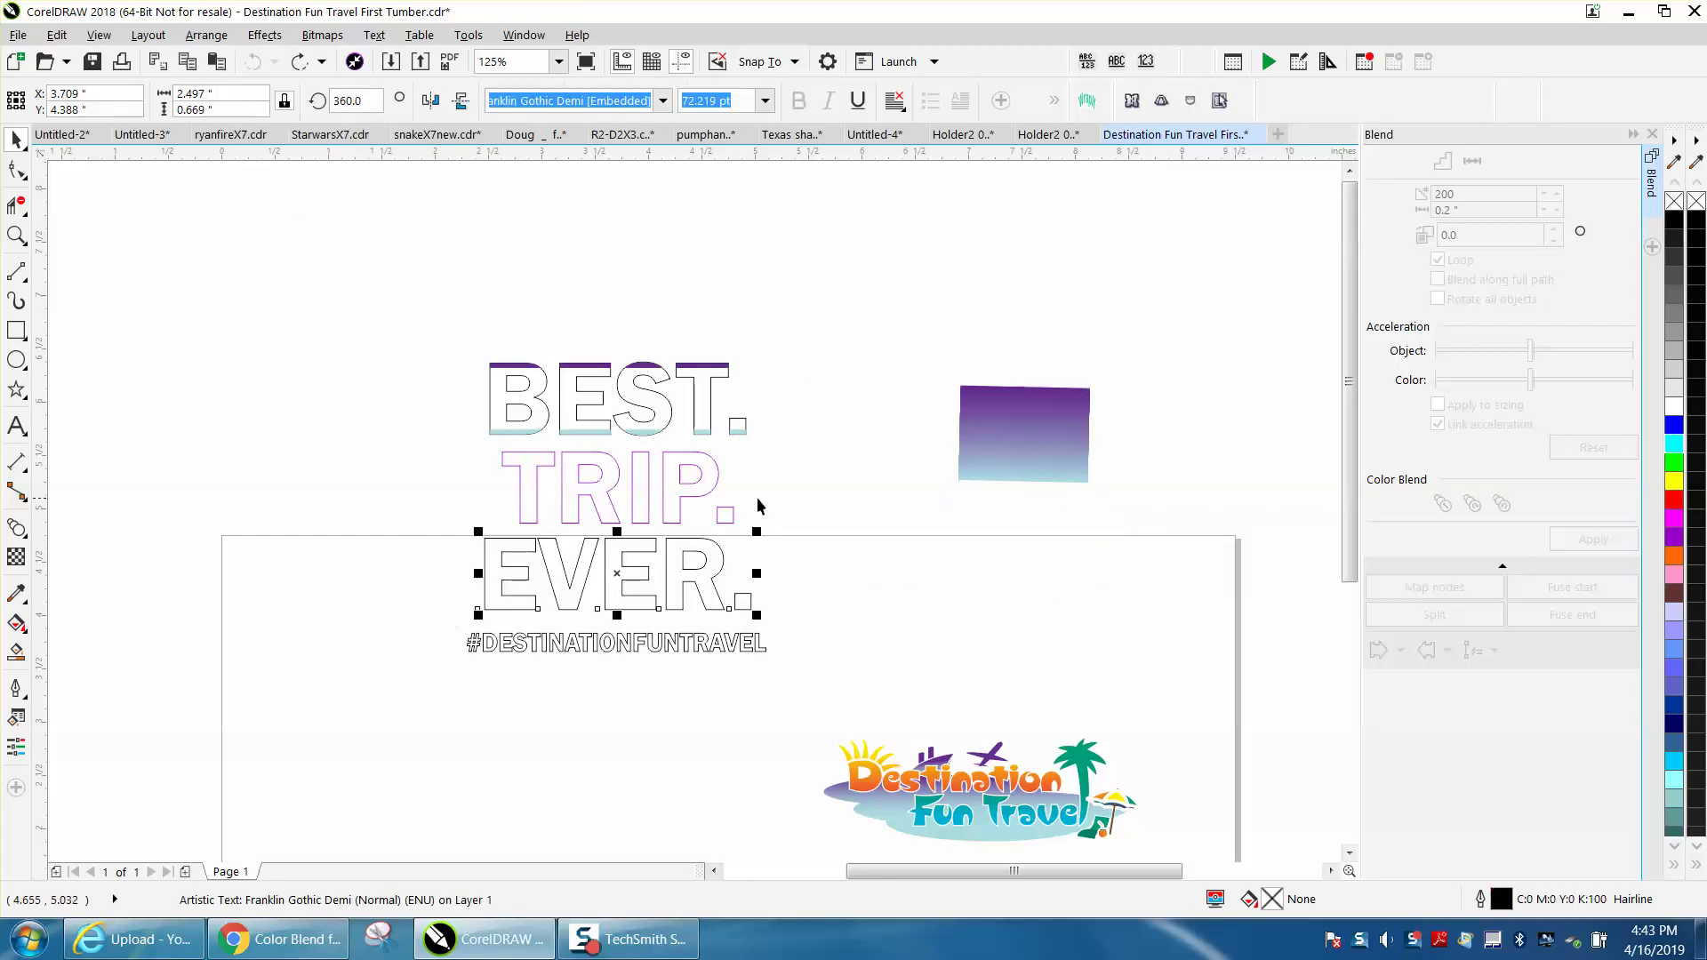
Step: Stretch the remaining gradient blend wider and taller than the word EVER., to about 4 by 1.08 inches
{"action": "left_click", "coordinate": [1016, 454]}
{"action": "left_click_drag", "start_coordinate": [1099, 434], "coordinate": [1314, 434]}
{"action": "left_click_drag", "start_coordinate": [967, 436], "coordinate": [880, 434]}
{"action": "left_click_drag", "start_coordinate": [1095, 383], "coordinate": [1094, 363]}
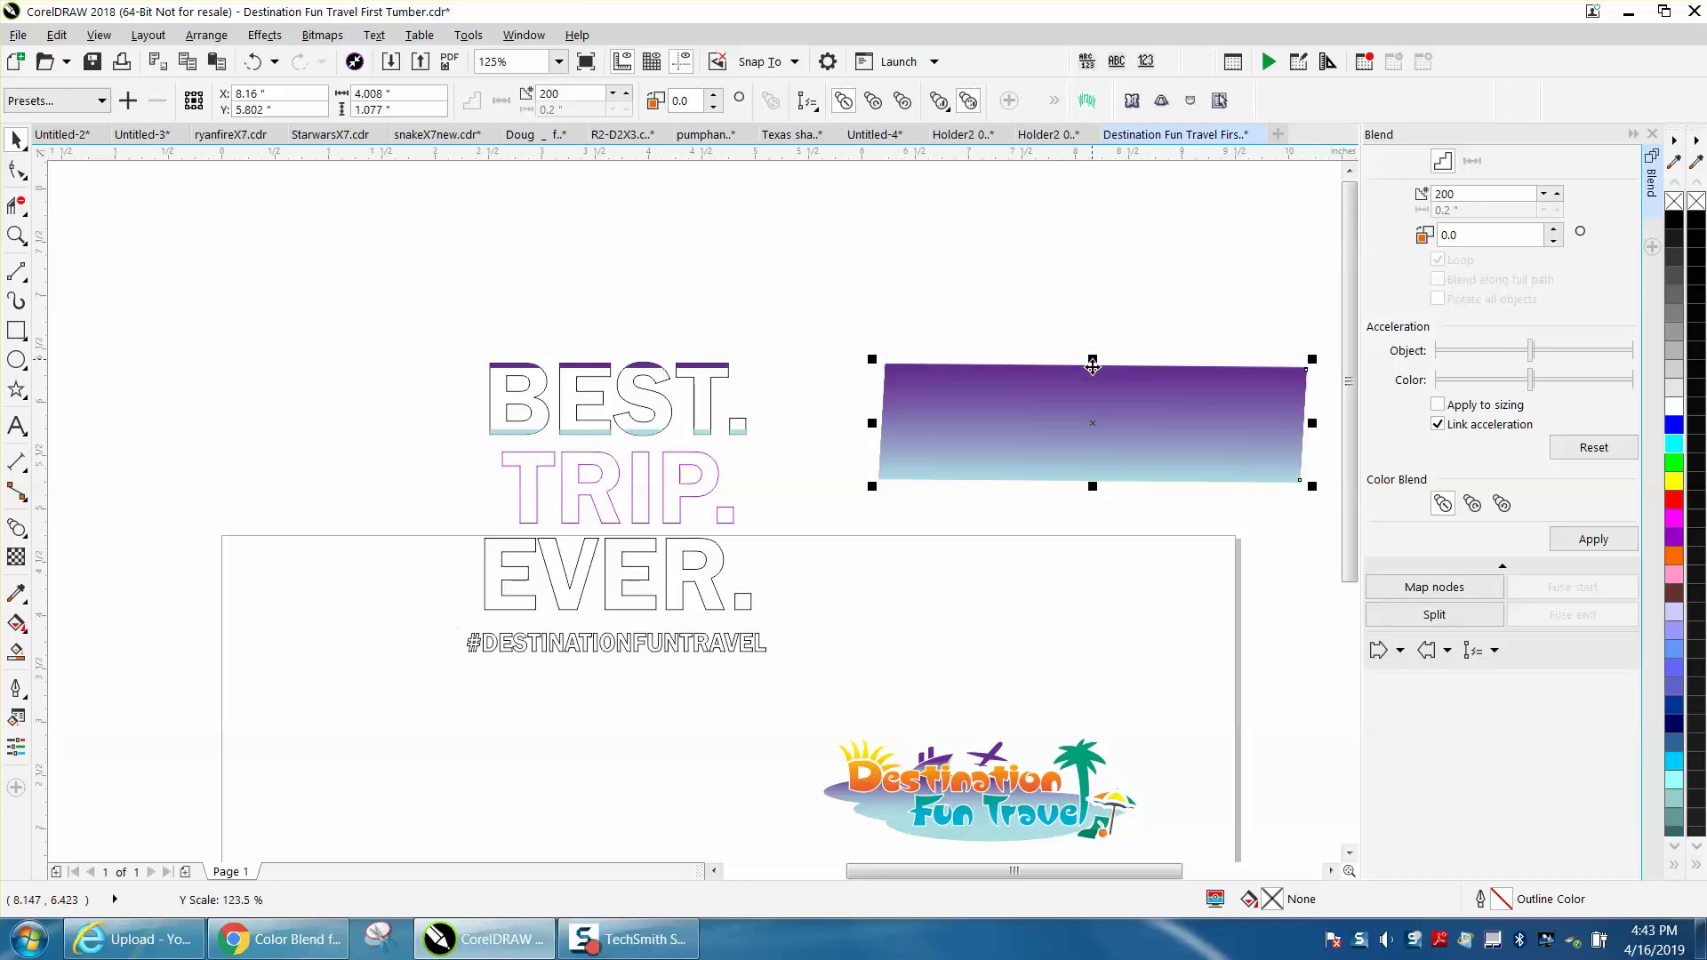
Step: PowerClip the stretched gradient blend inside the whole word EVER. and check the filled letters up close
{"action": "left_click", "coordinate": [227, 39]}
{"action": "mouse_move", "coordinate": [313, 229]}
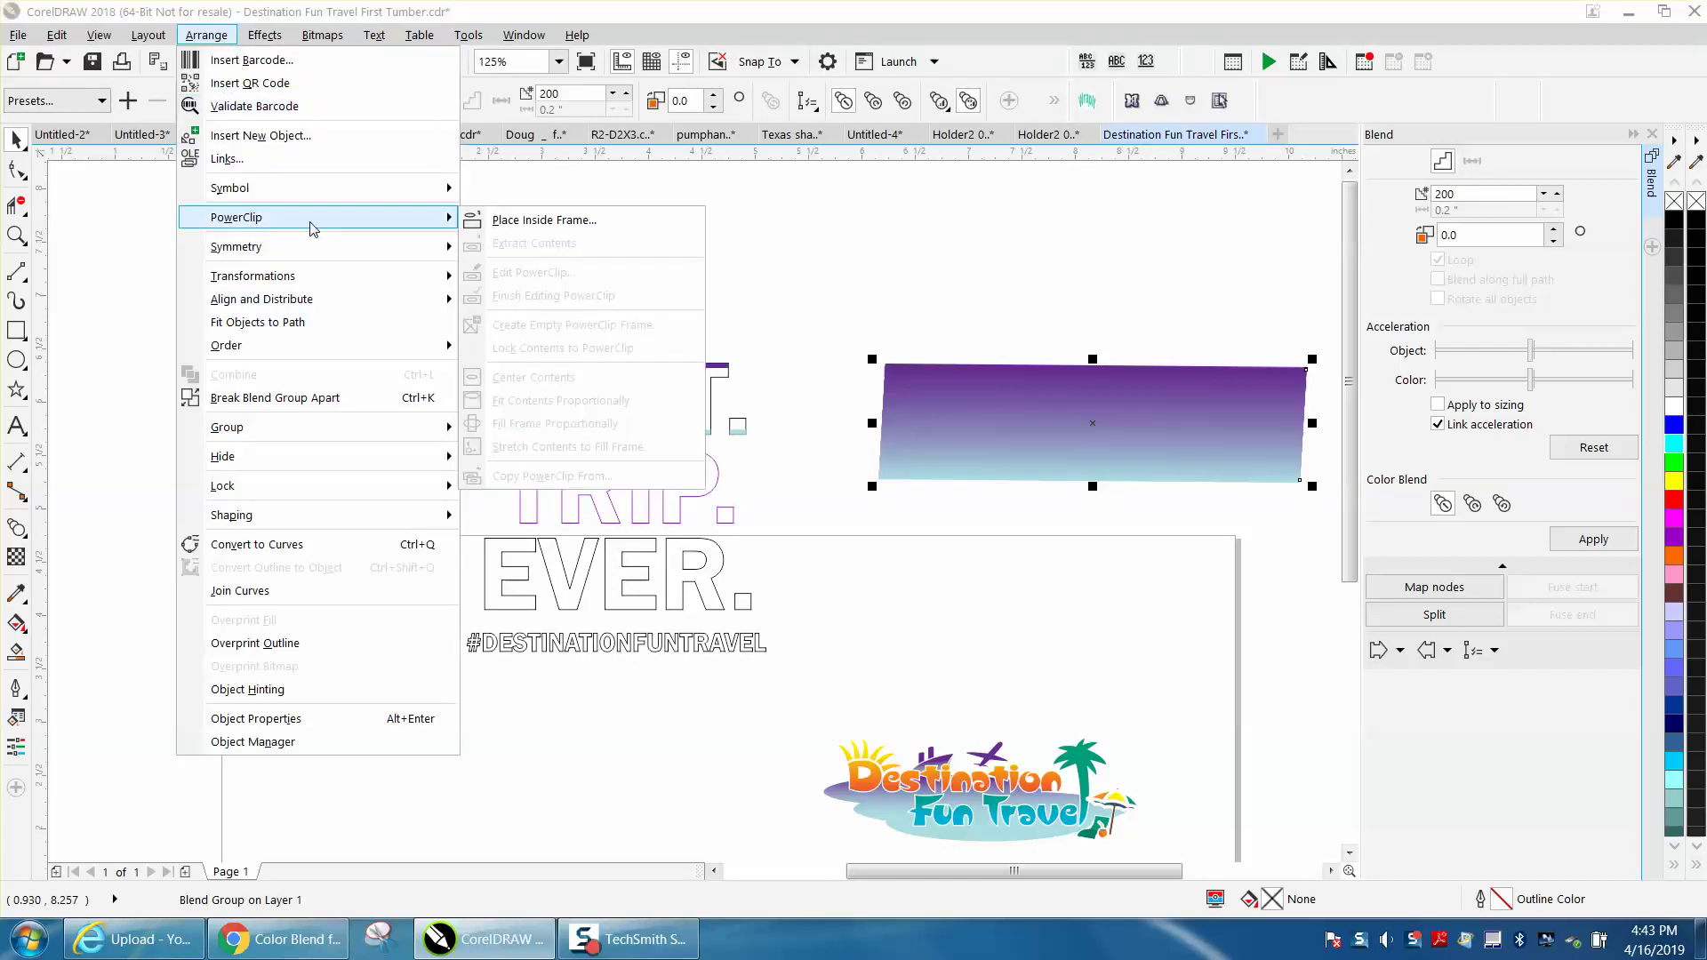
{"action": "left_click", "coordinate": [498, 219]}
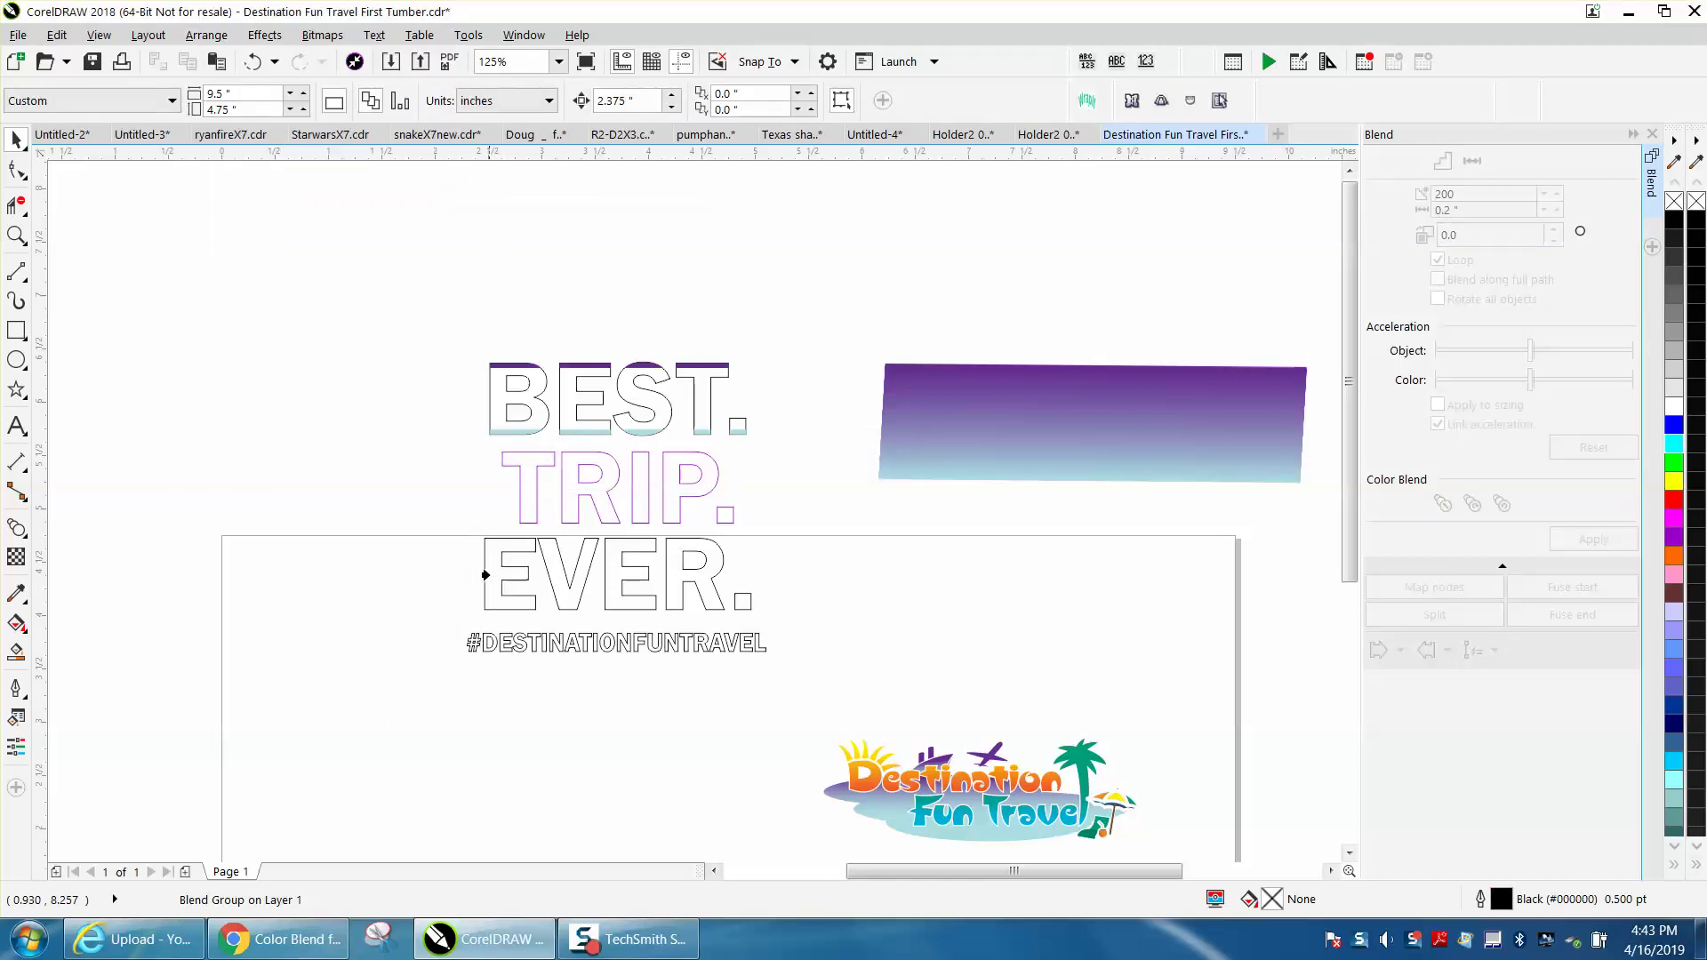
{"action": "left_click", "coordinate": [485, 576]}
{"action": "left_click", "coordinate": [16, 235]}
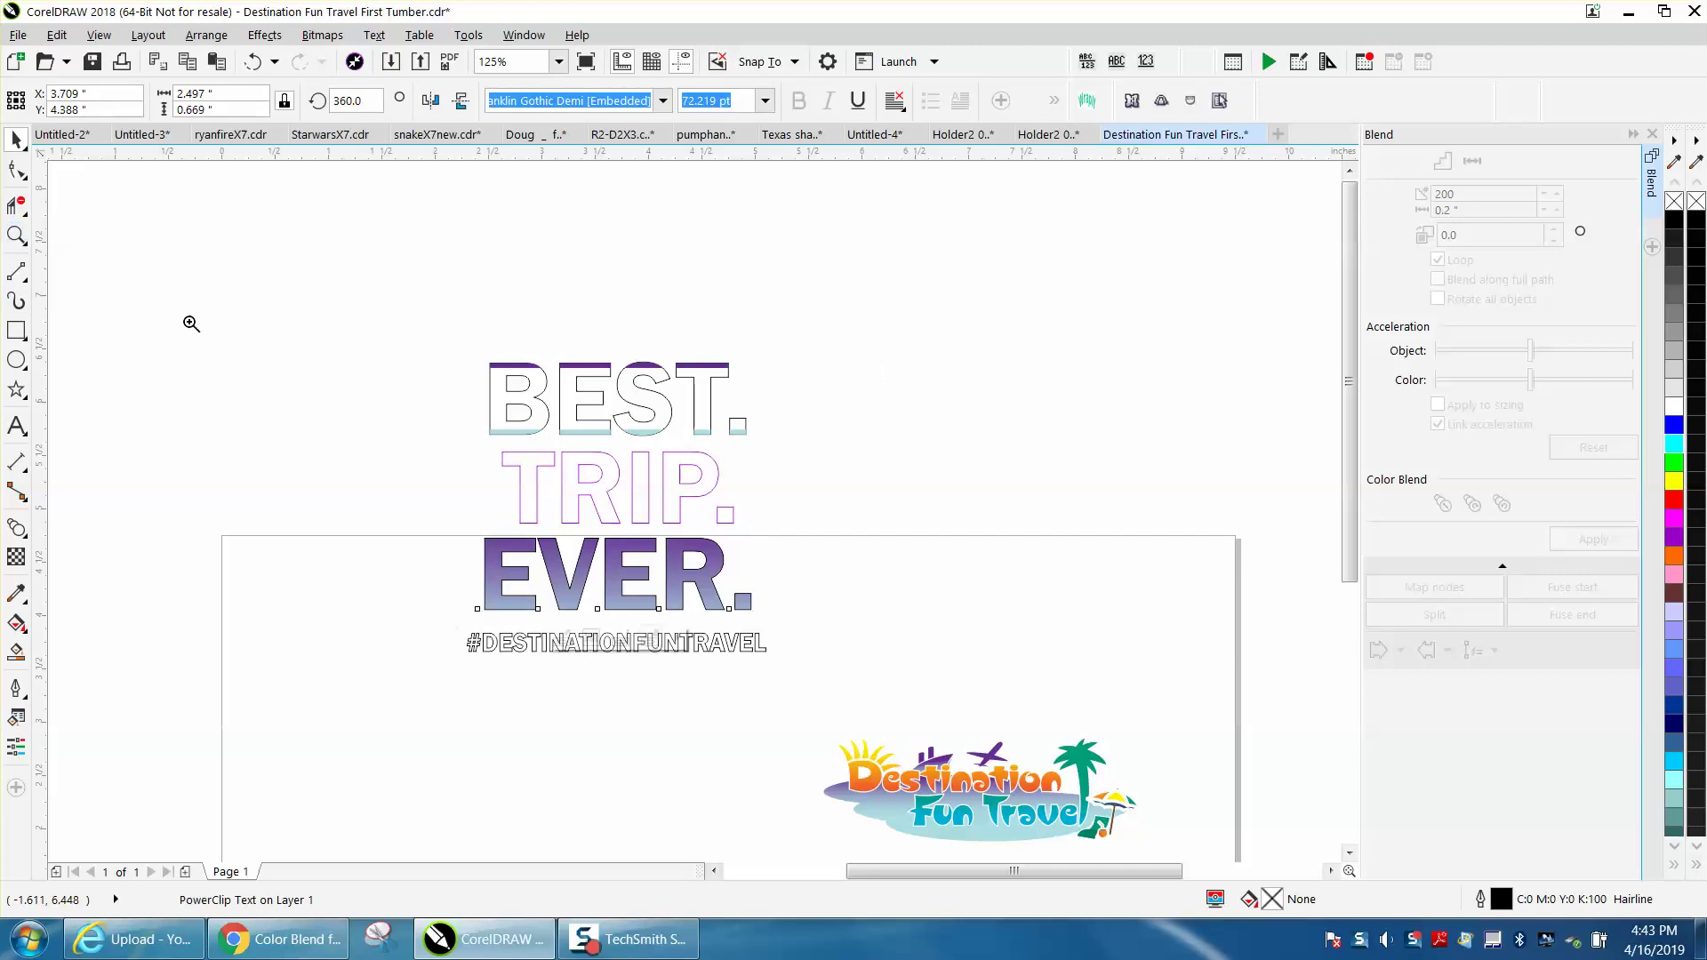
{"action": "left_click_drag", "start_coordinate": [421, 477], "coordinate": [856, 659]}
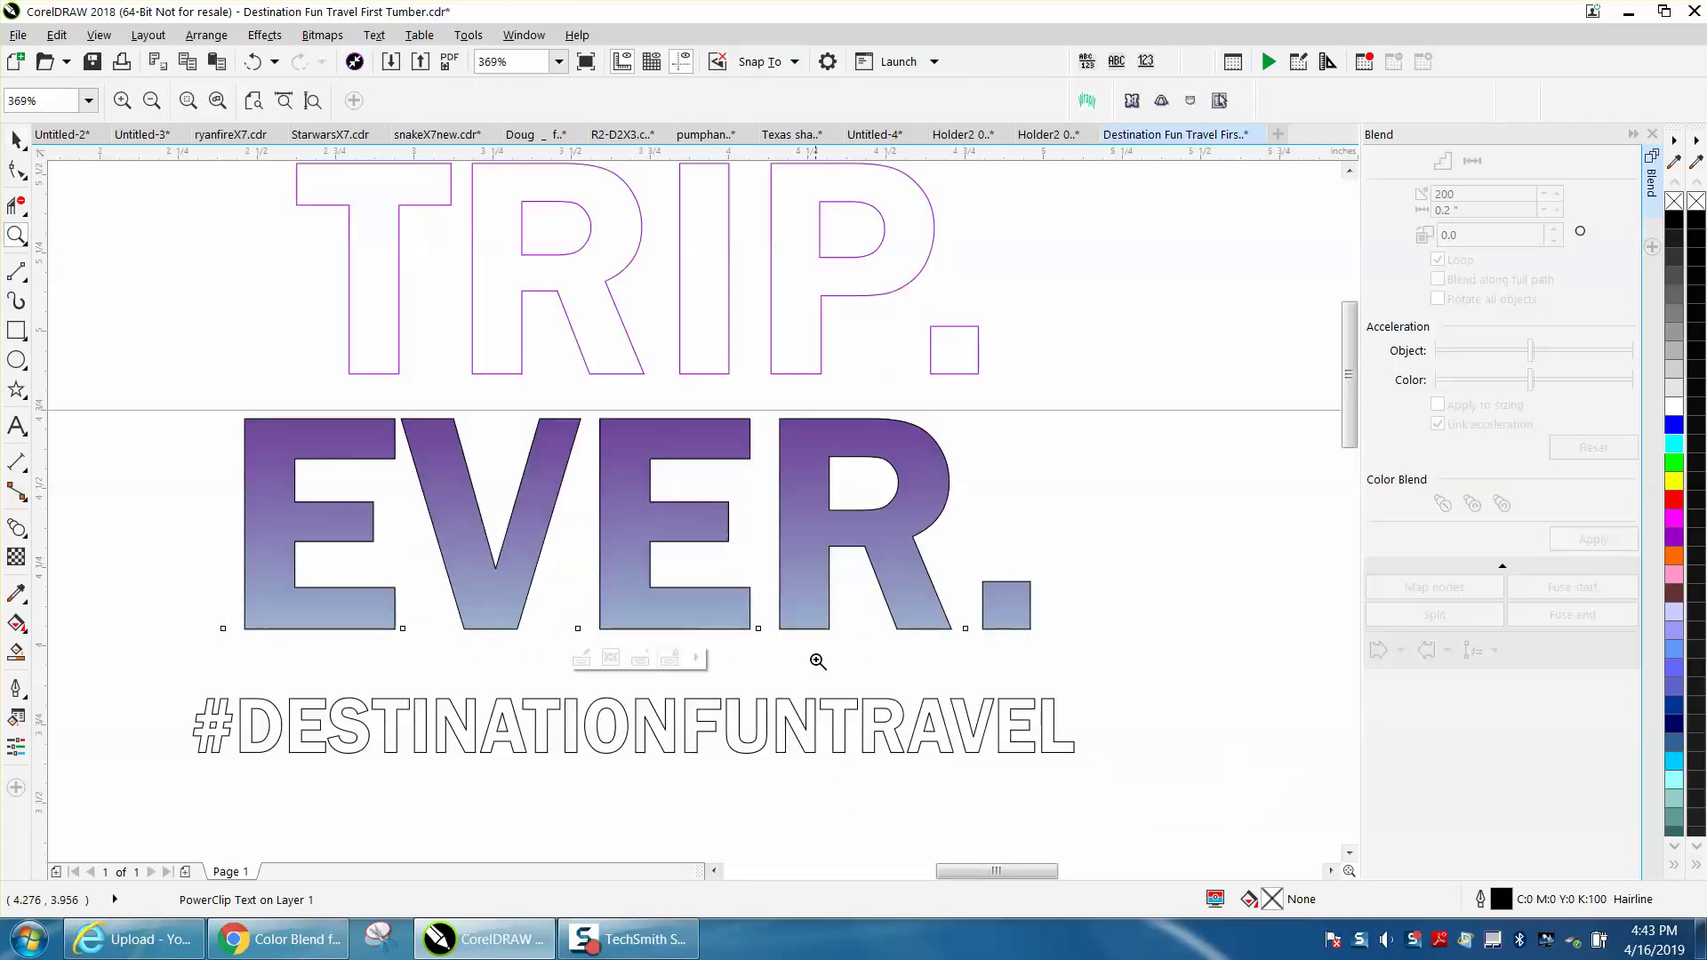
{"action": "scroll", "coordinate": [818, 660], "scroll_direction": "down", "scroll_amount": 2}
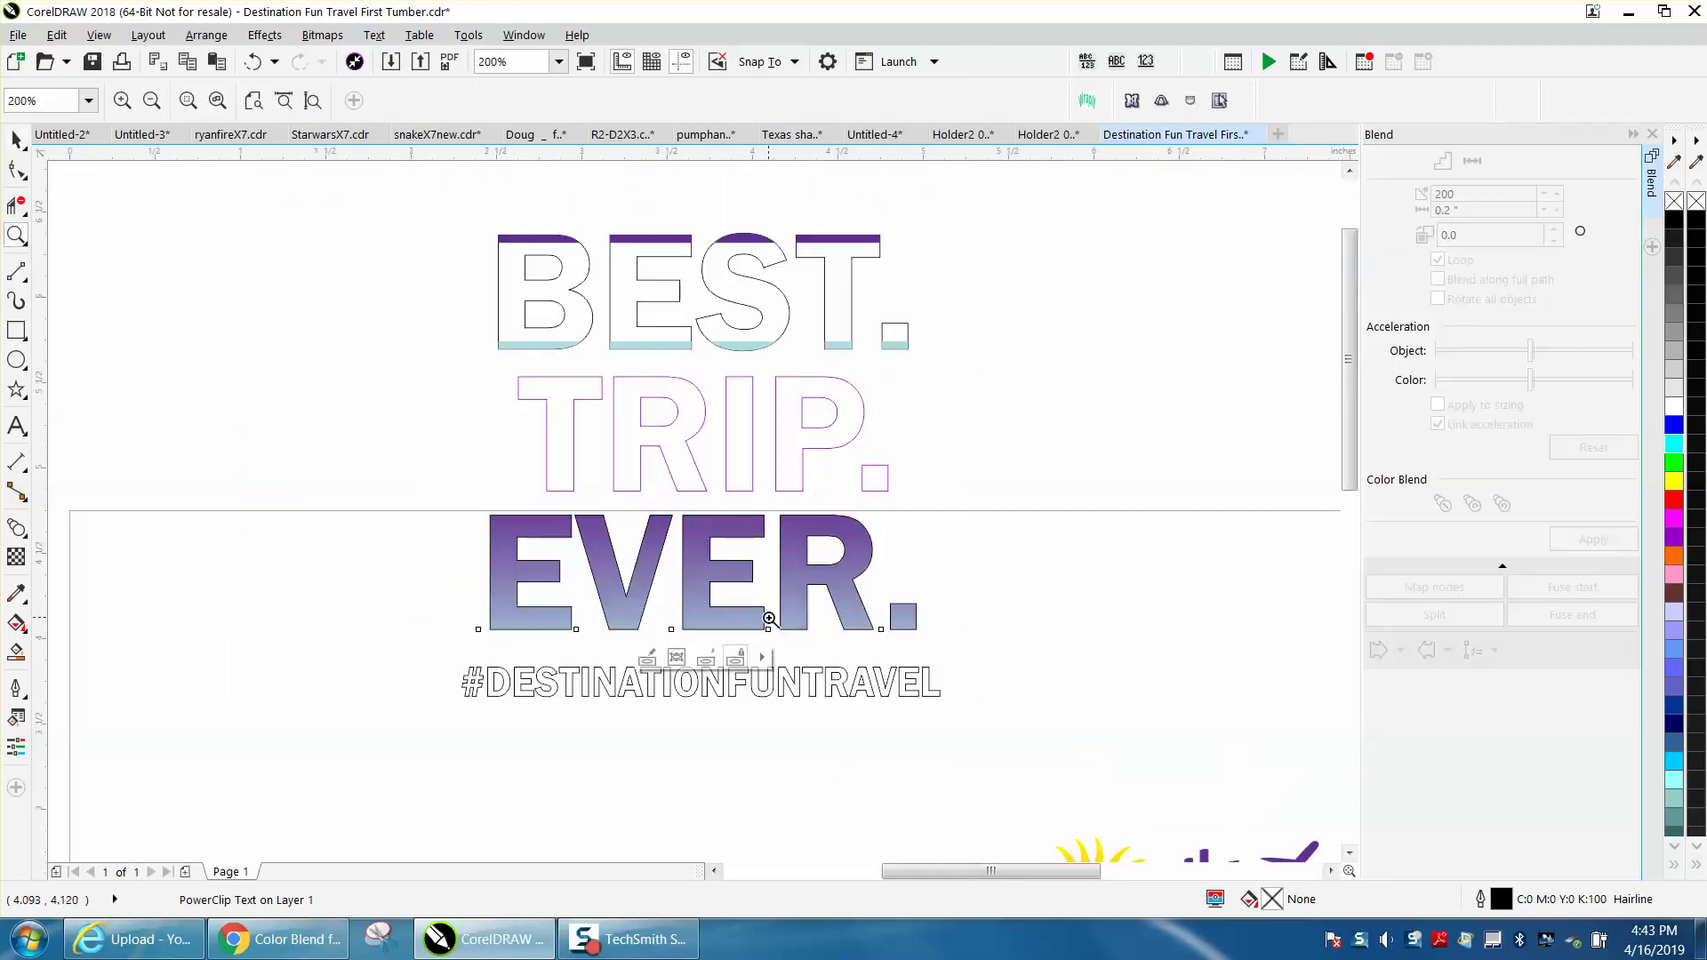